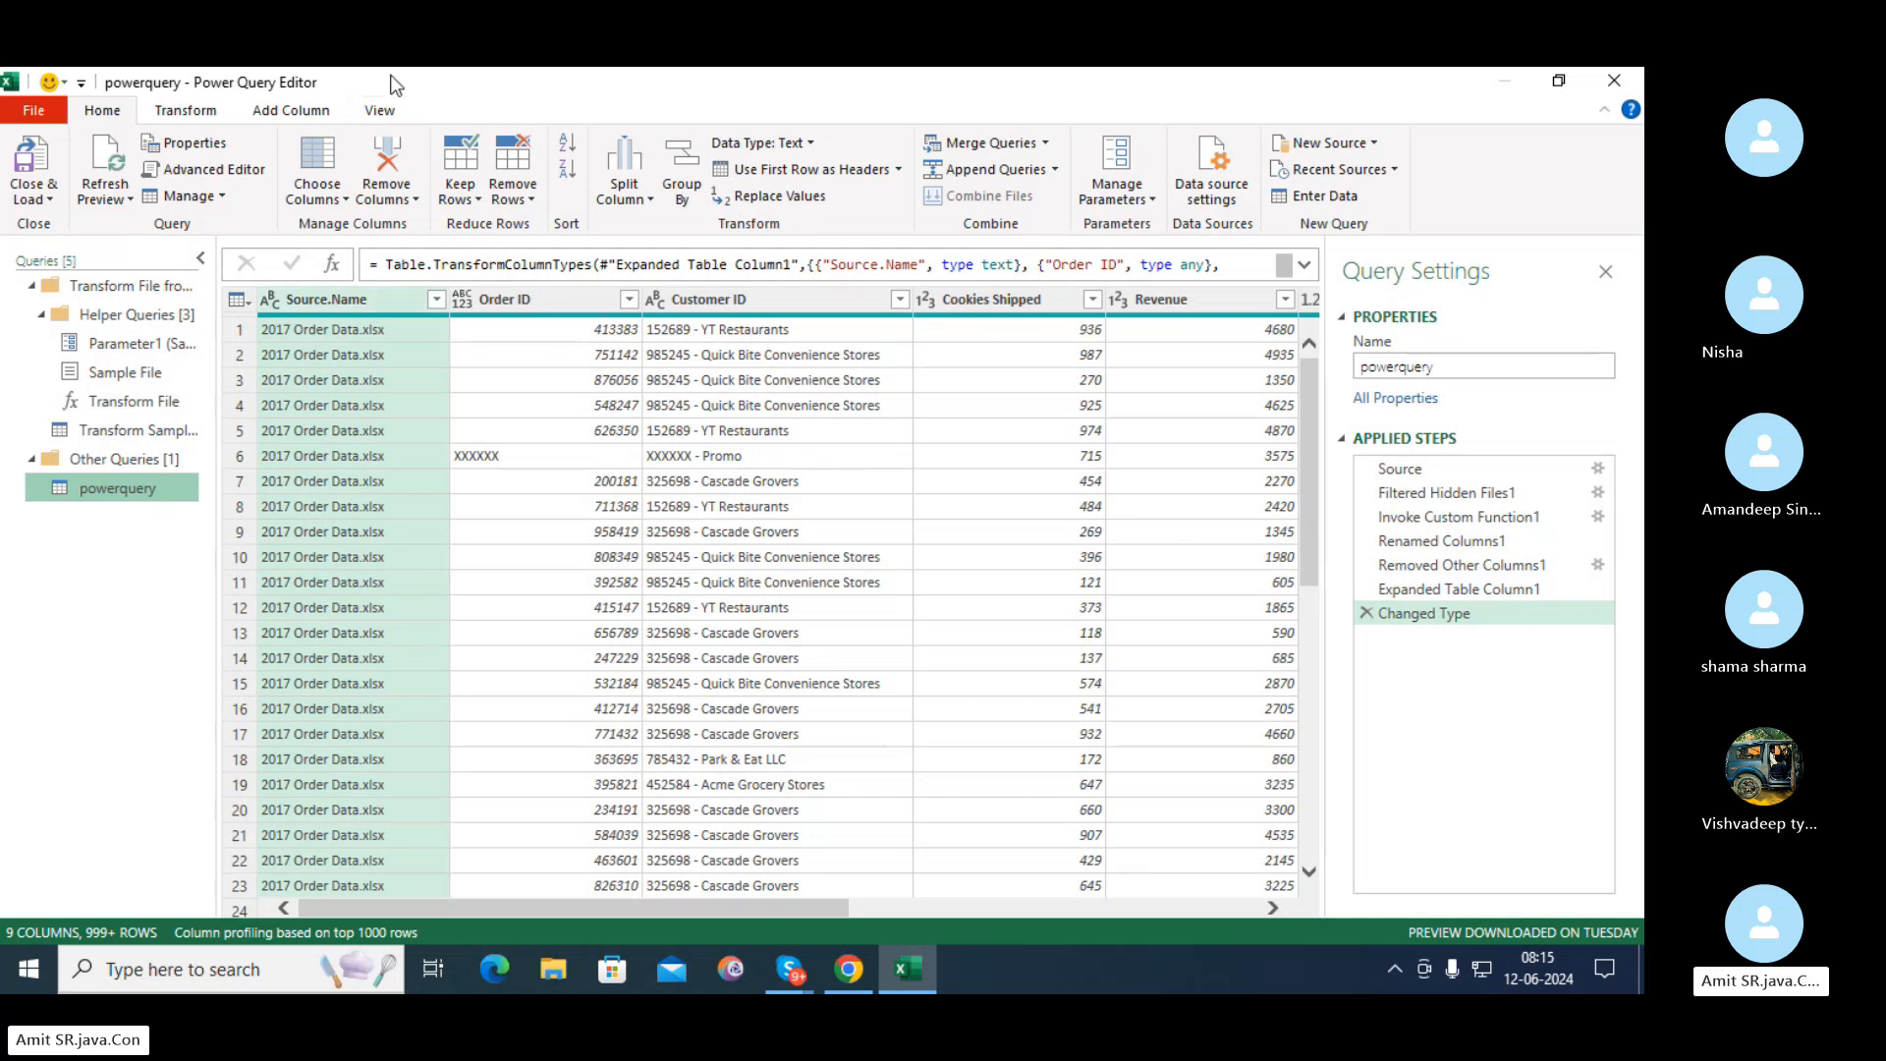
Remove the Source.Name column from the powerquery query
{"action": "right_click", "coordinate": [350, 301]}
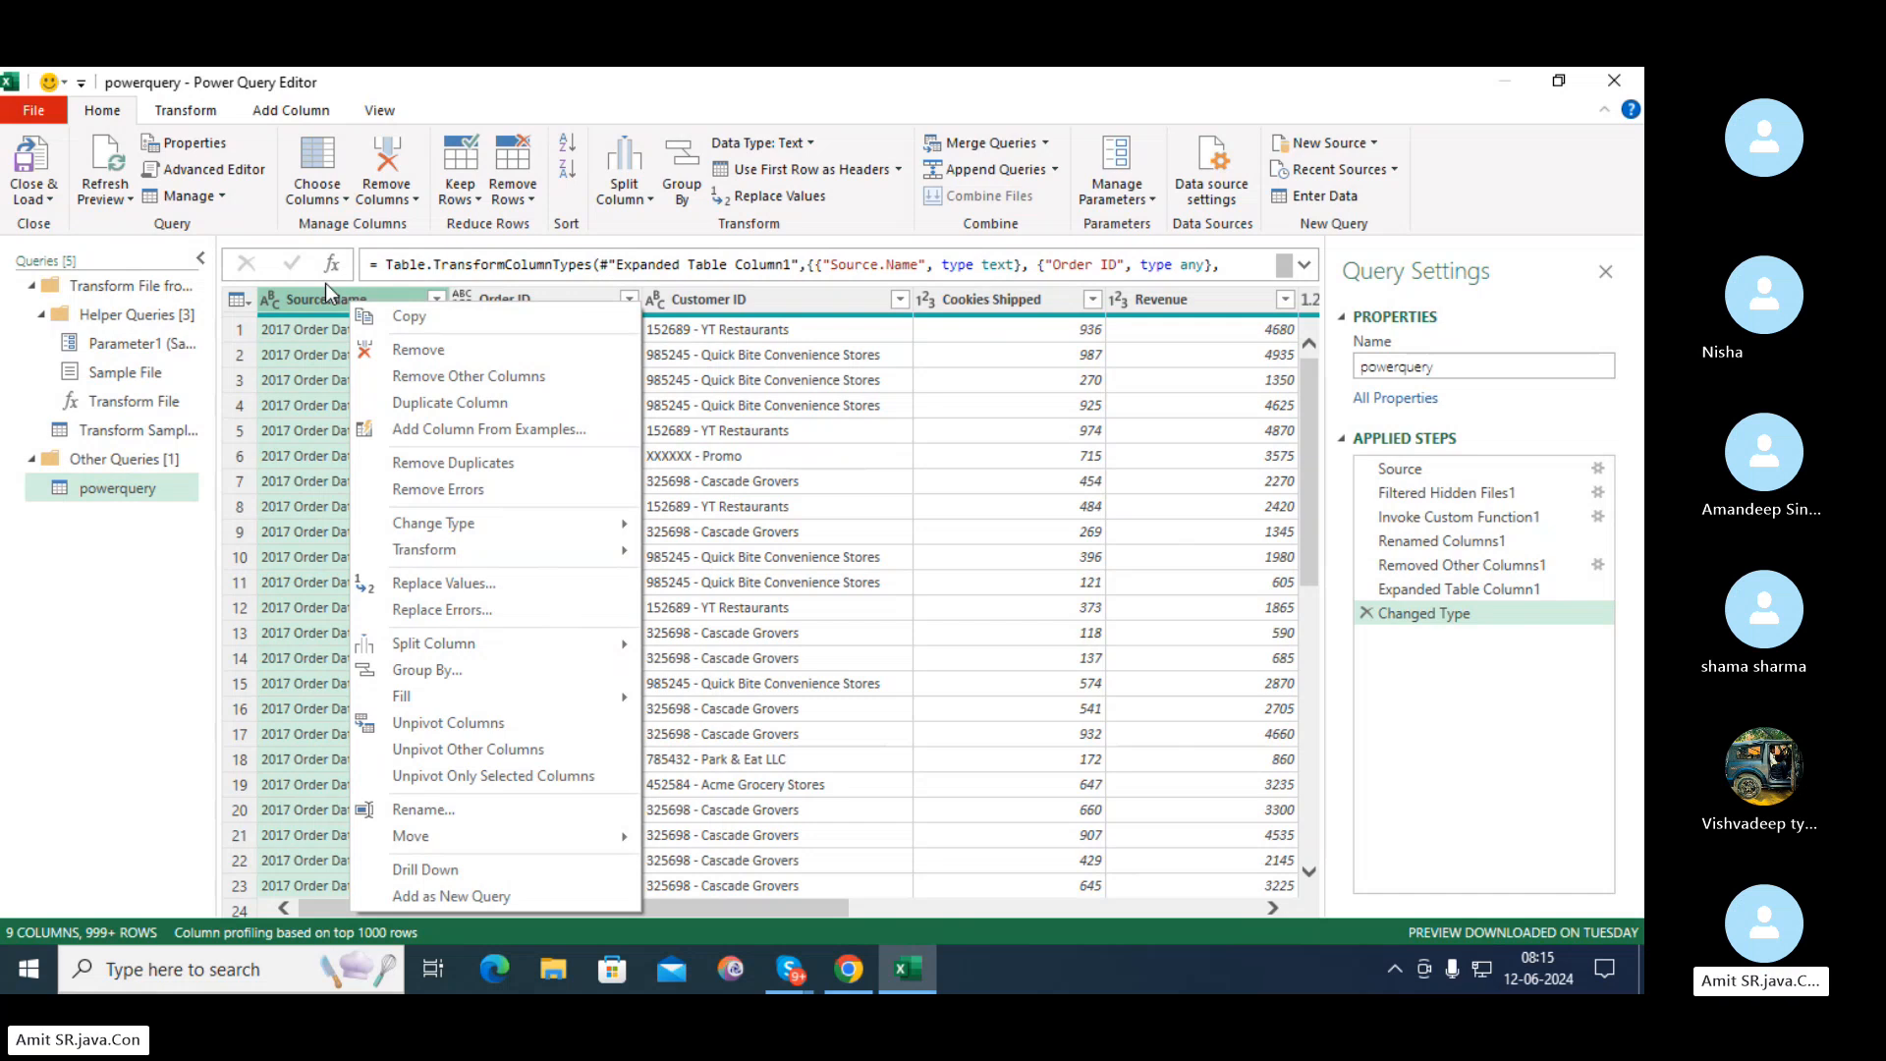
{"action": "left_click", "coordinate": [400, 345]}
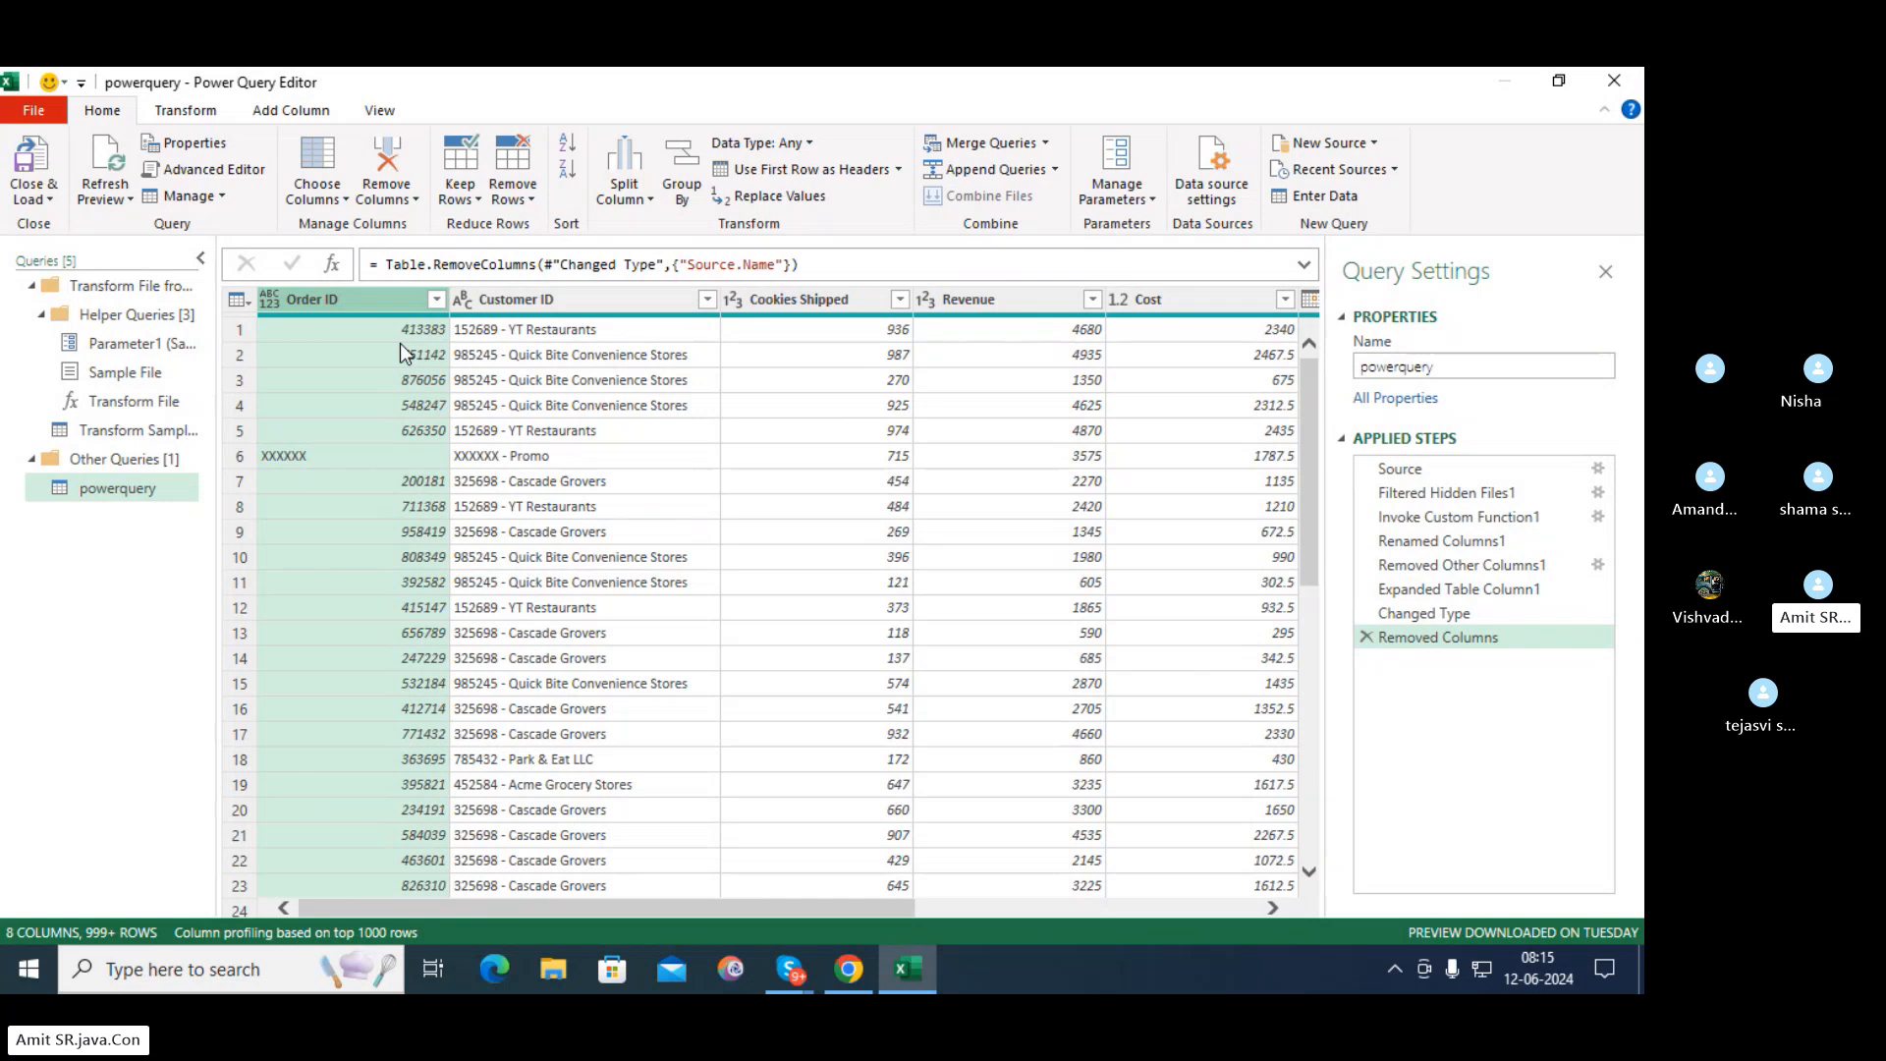
Filter the XXXXXX value out of the Order ID column and delete the resulting filter step
{"action": "left_click", "coordinate": [437, 303]}
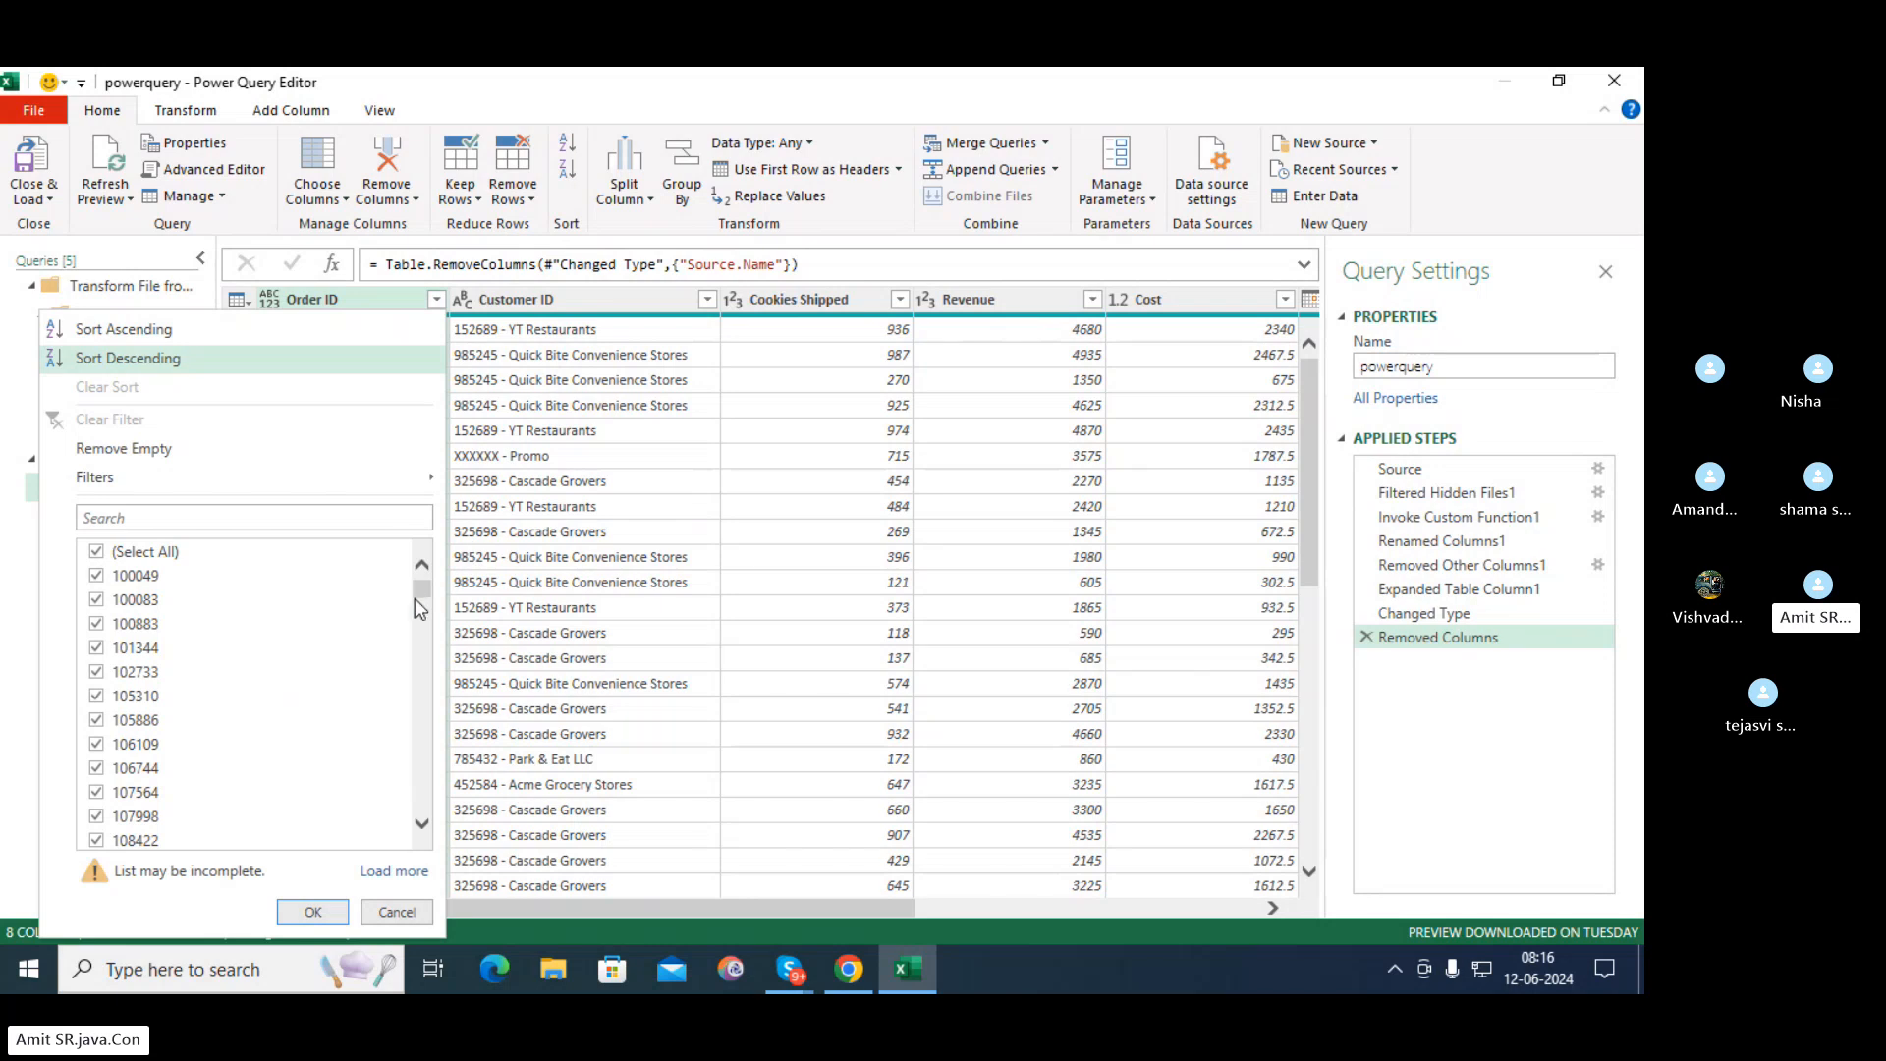
{"action": "left_click_drag", "start_coordinate": [422, 590], "coordinate": [423, 808]}
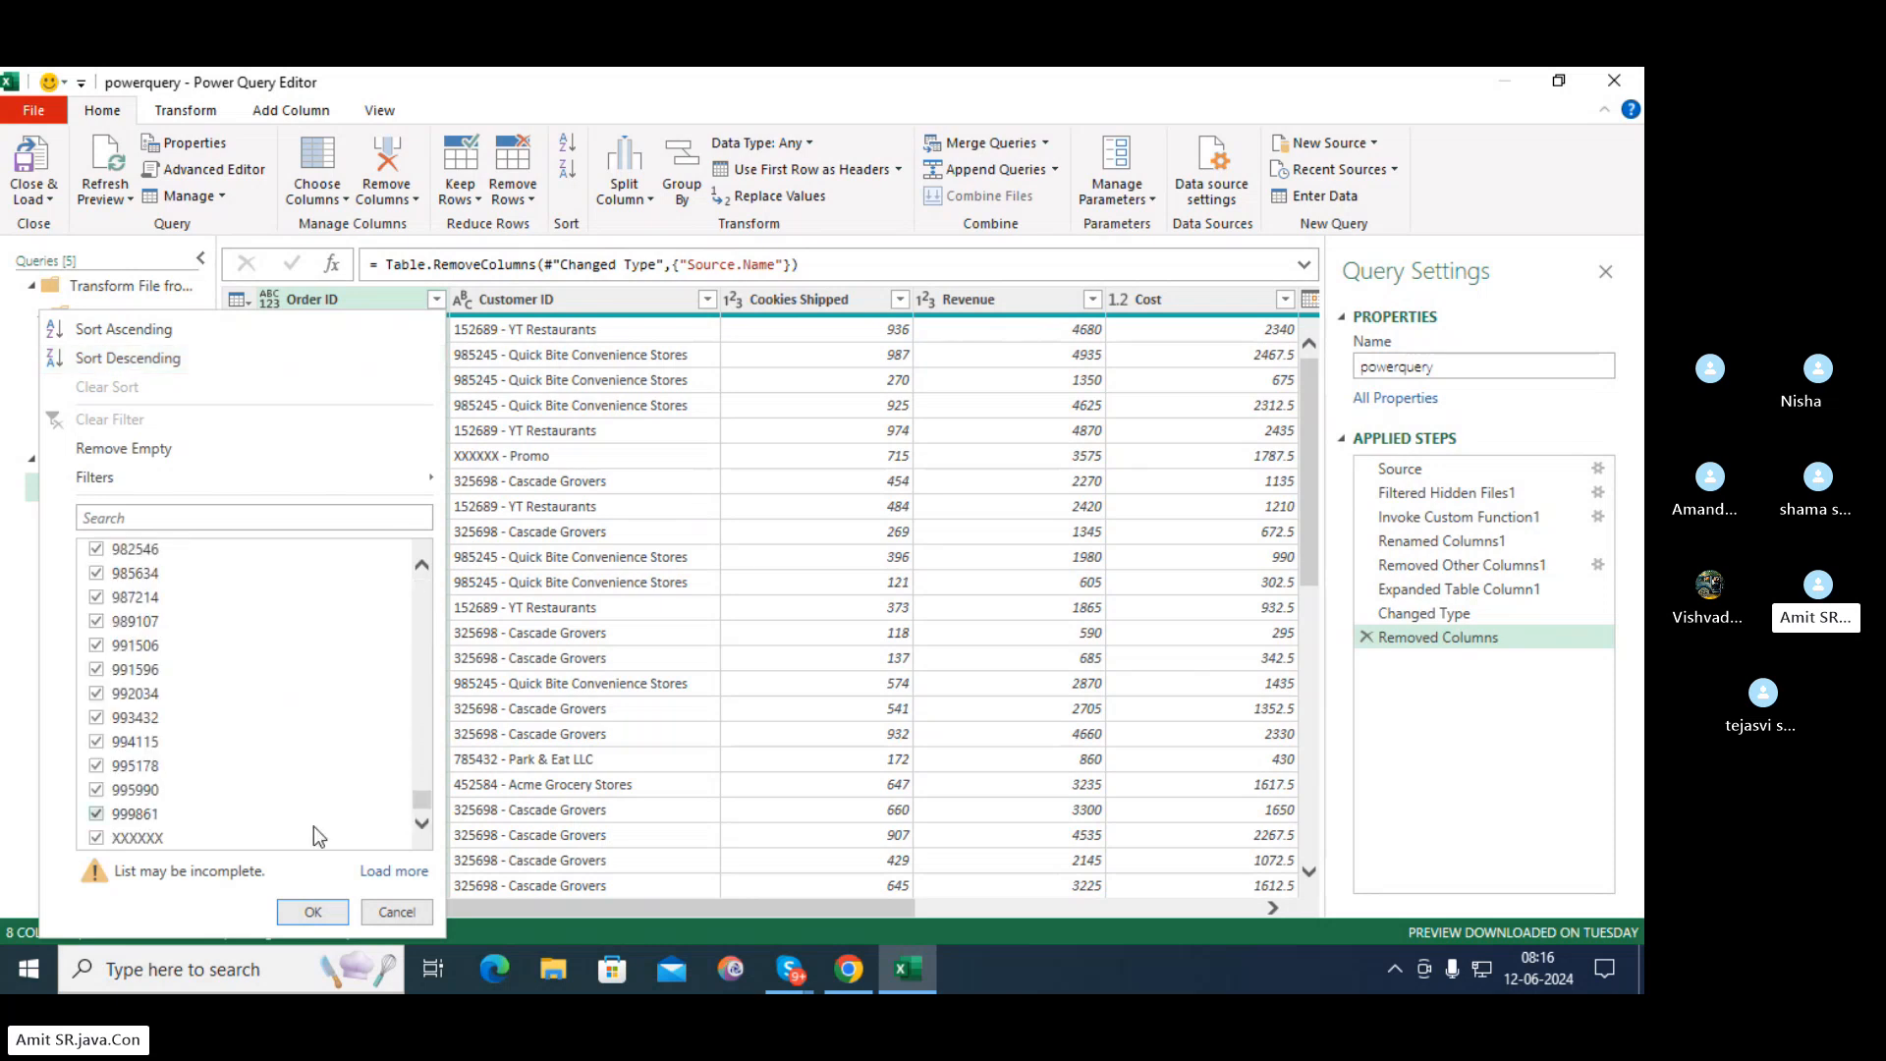
{"action": "left_click", "coordinate": [96, 840]}
{"action": "left_click", "coordinate": [96, 840]}
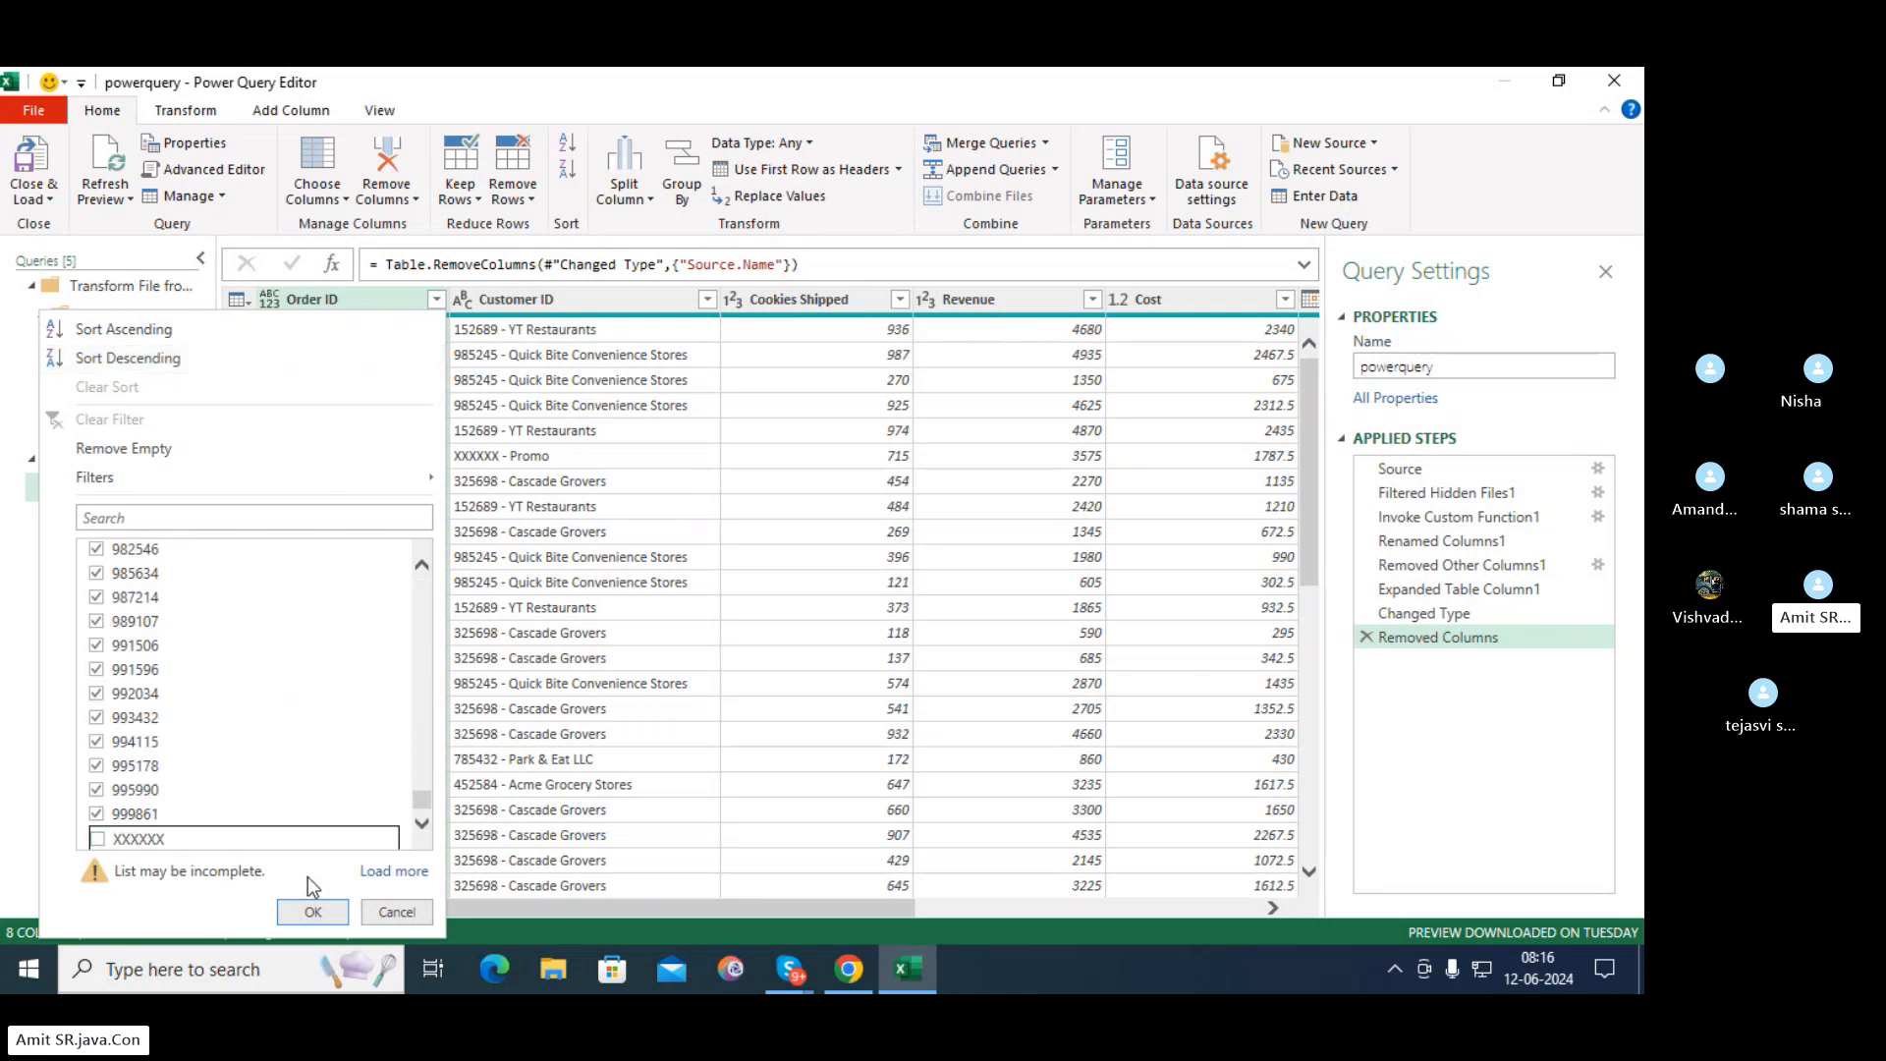
{"action": "left_click", "coordinate": [312, 912]}
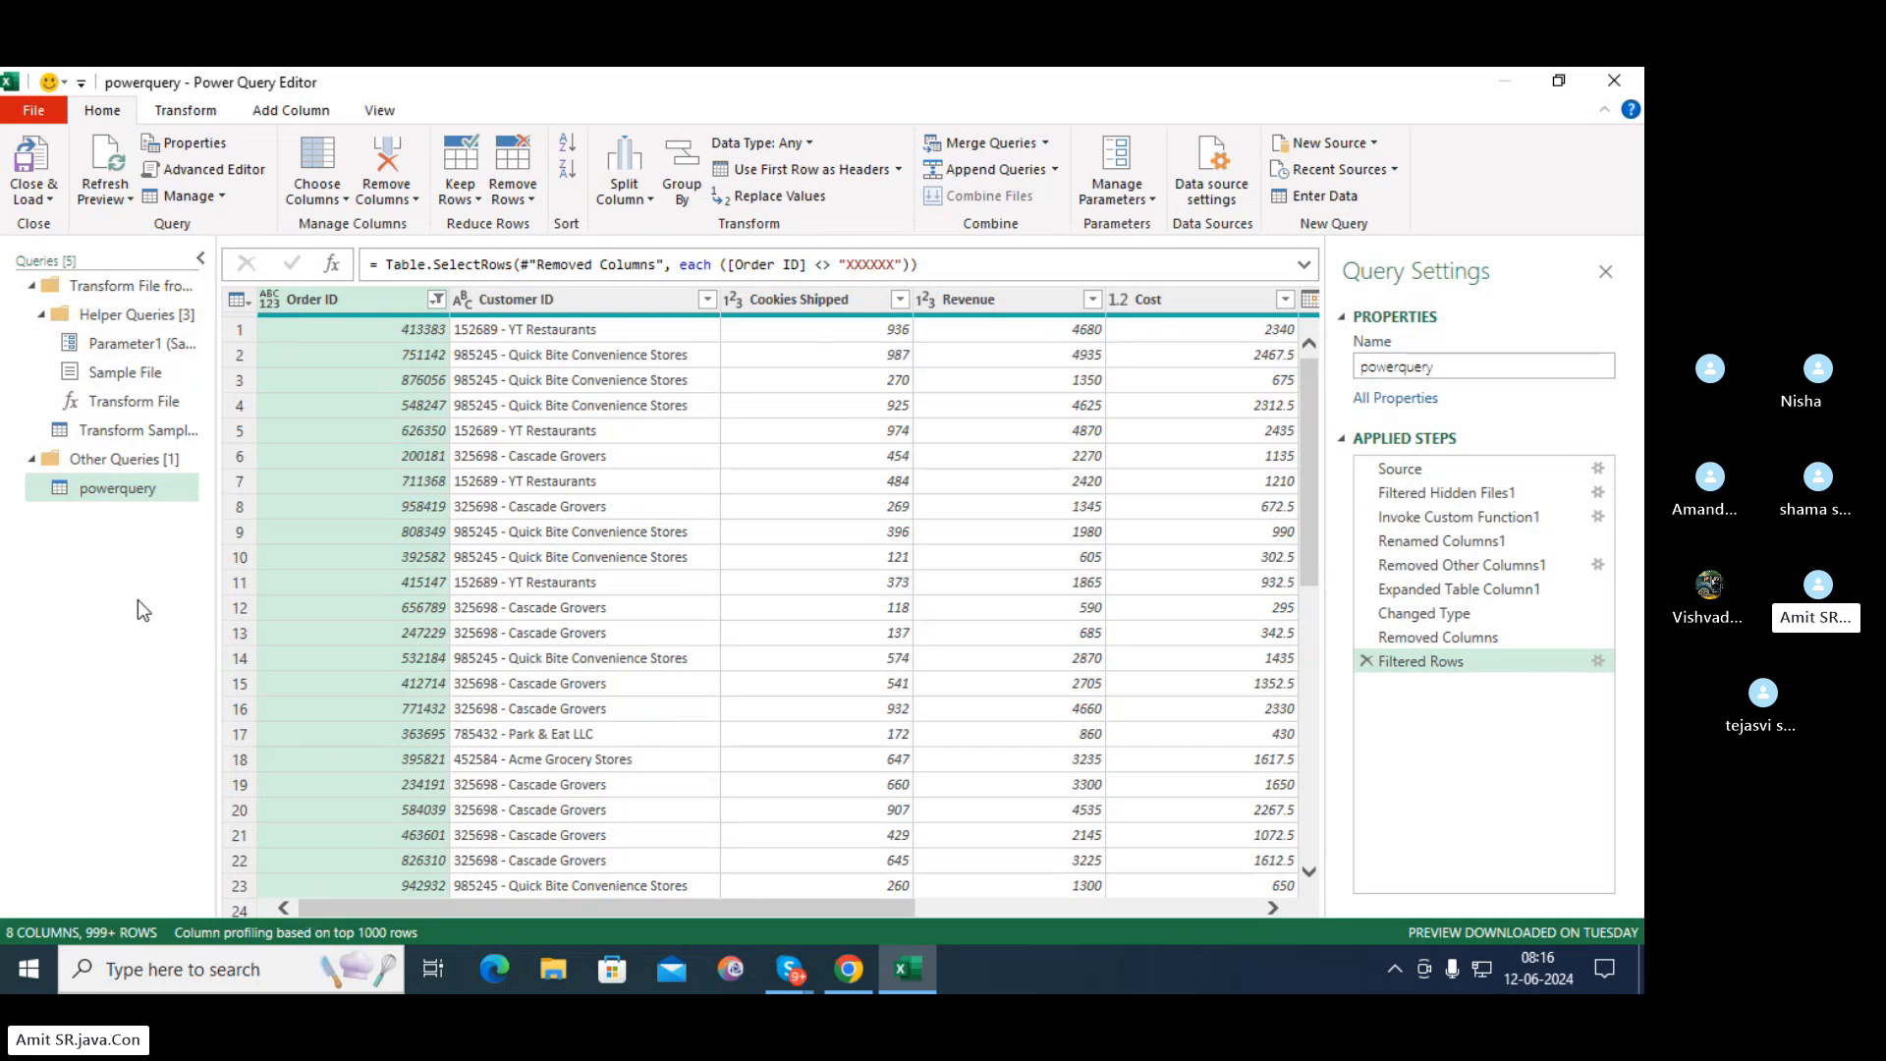
{"action": "left_click", "coordinate": [1366, 662]}
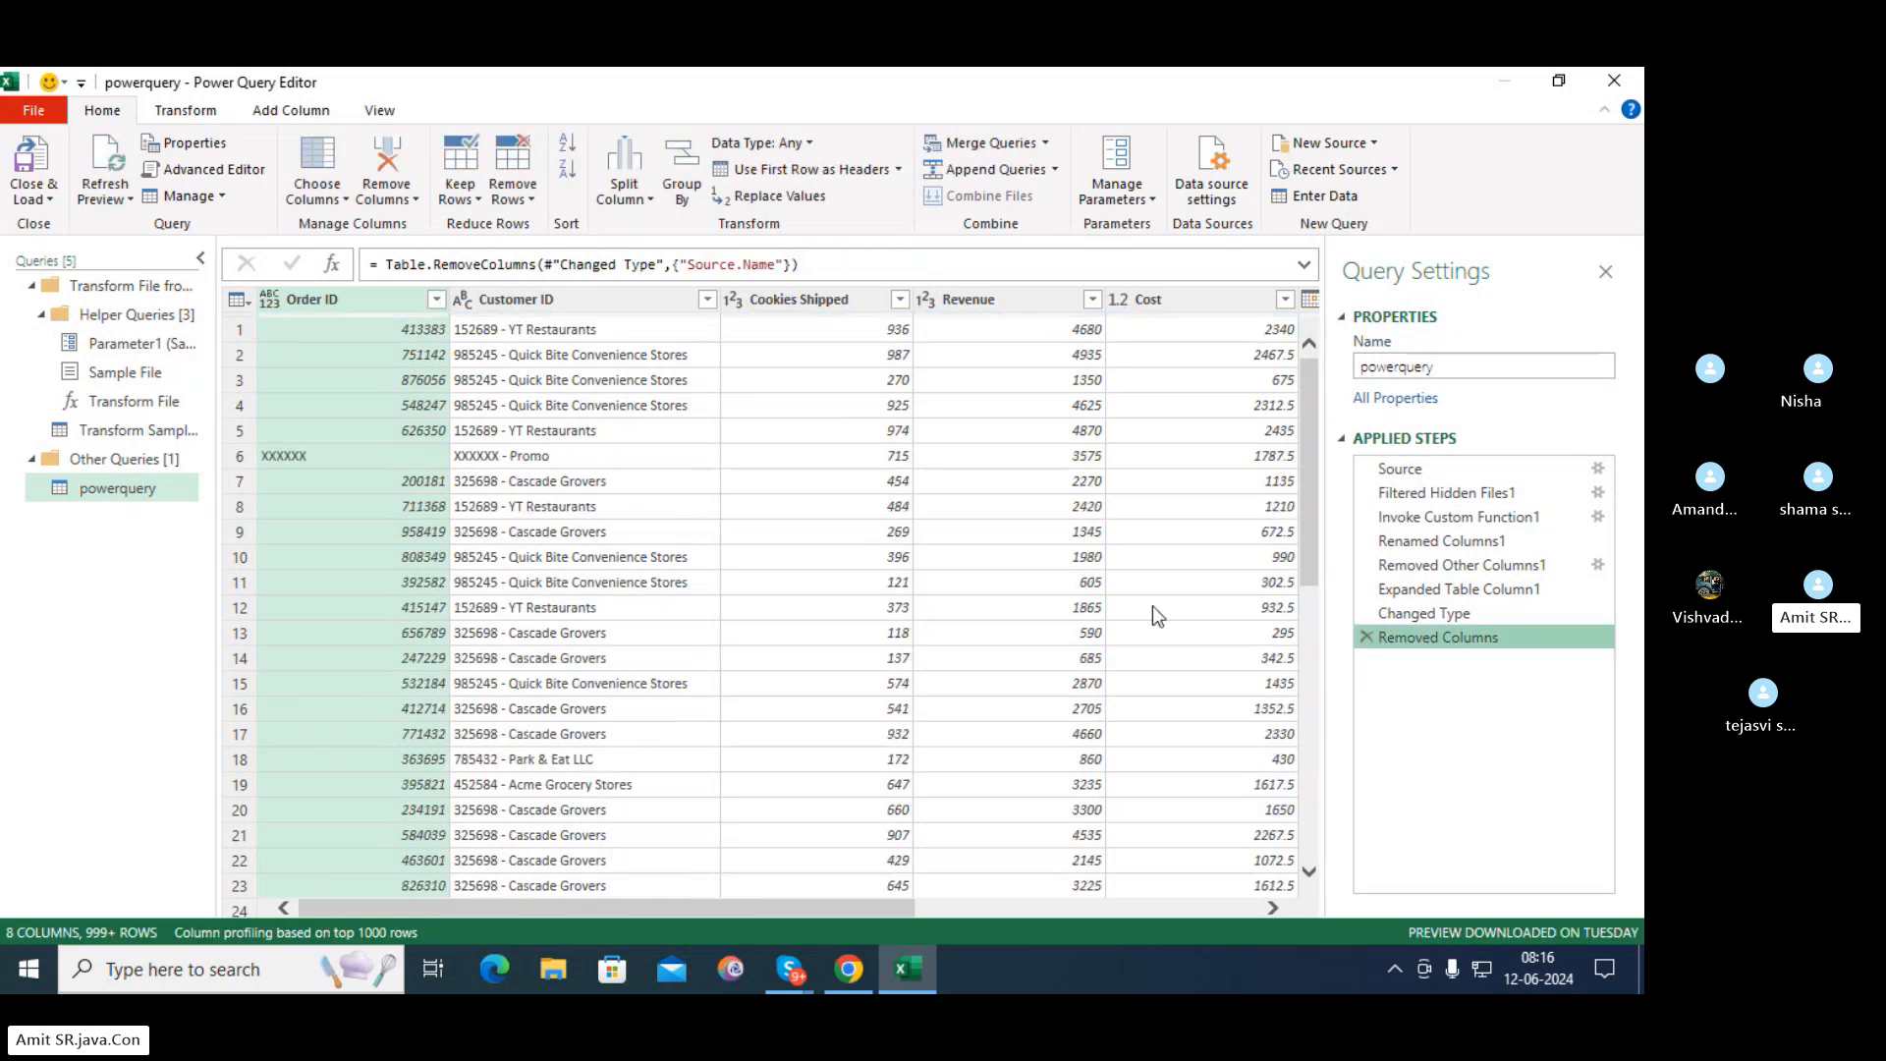
Filter the Order ID column to exclude the rows with the value XXXXXX
{"action": "left_click", "coordinate": [436, 301]}
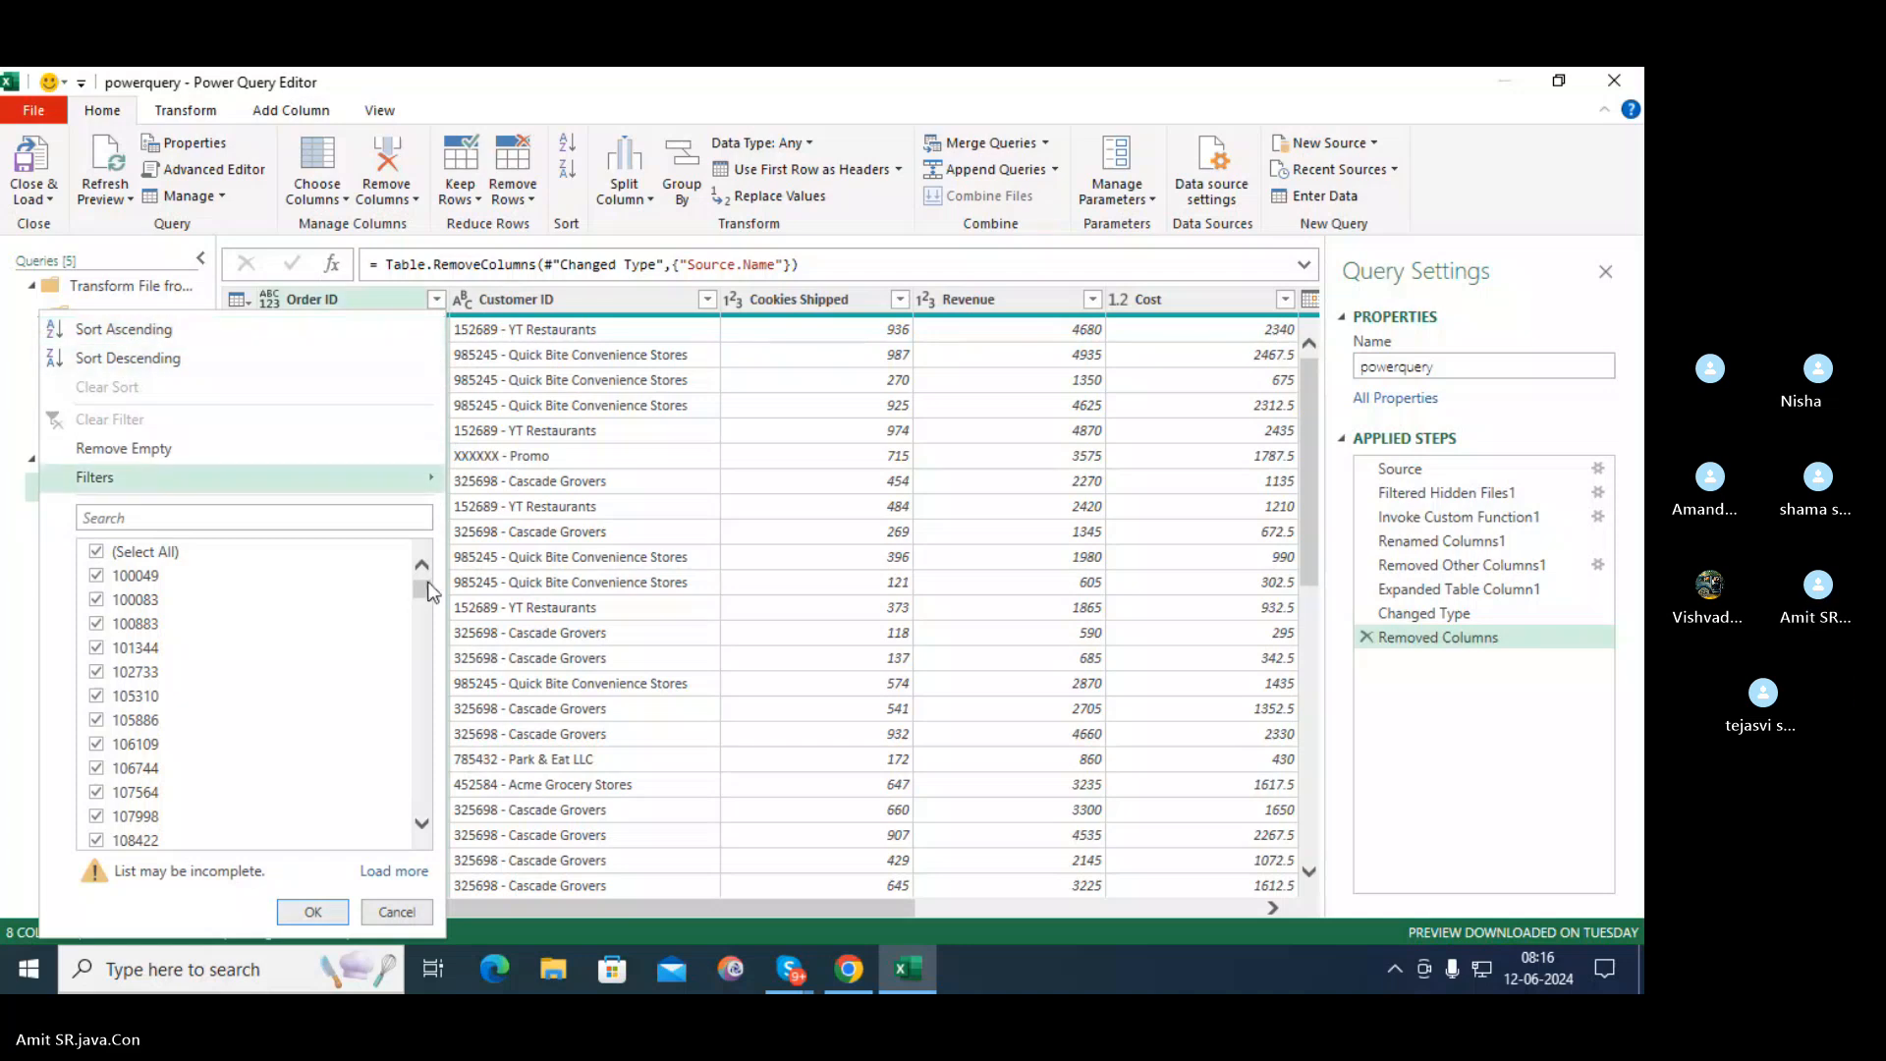
{"action": "left_click_drag", "start_coordinate": [421, 590], "coordinate": [447, 840]}
{"action": "left_click", "coordinate": [97, 838]}
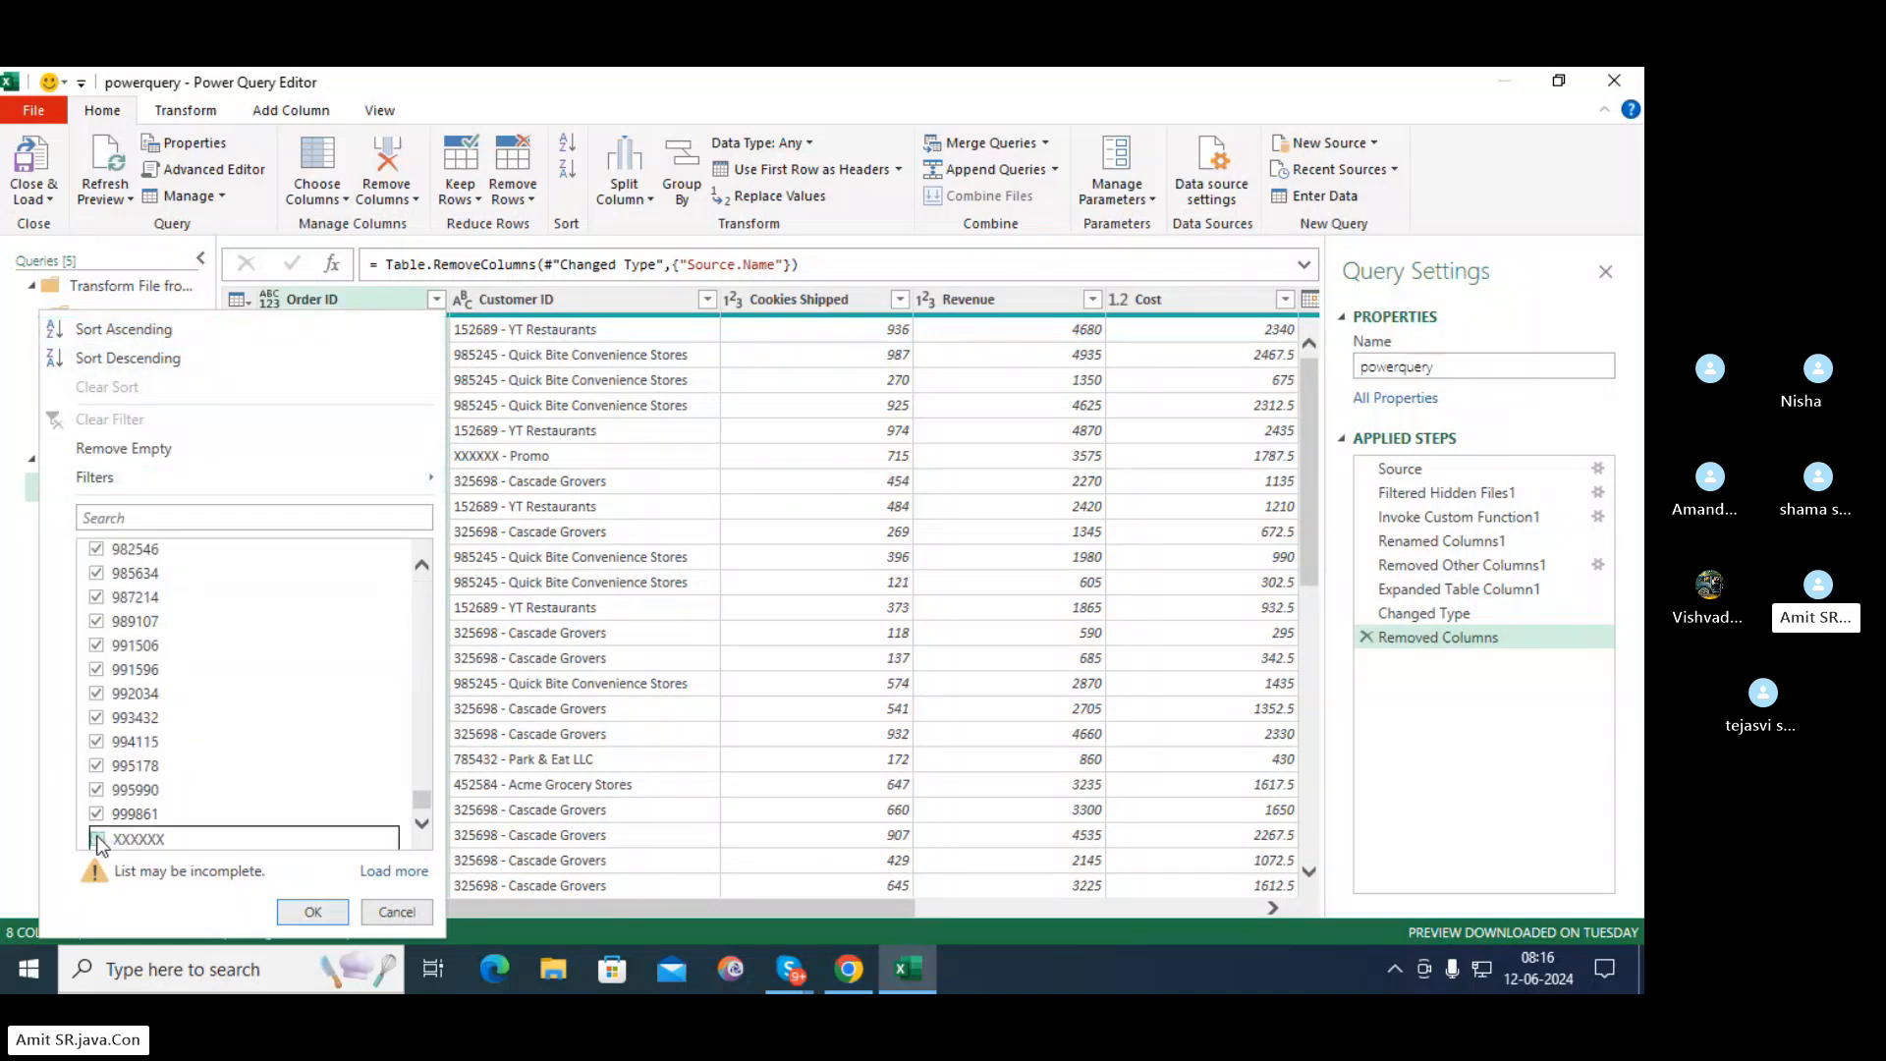
{"action": "left_click", "coordinate": [313, 912]}
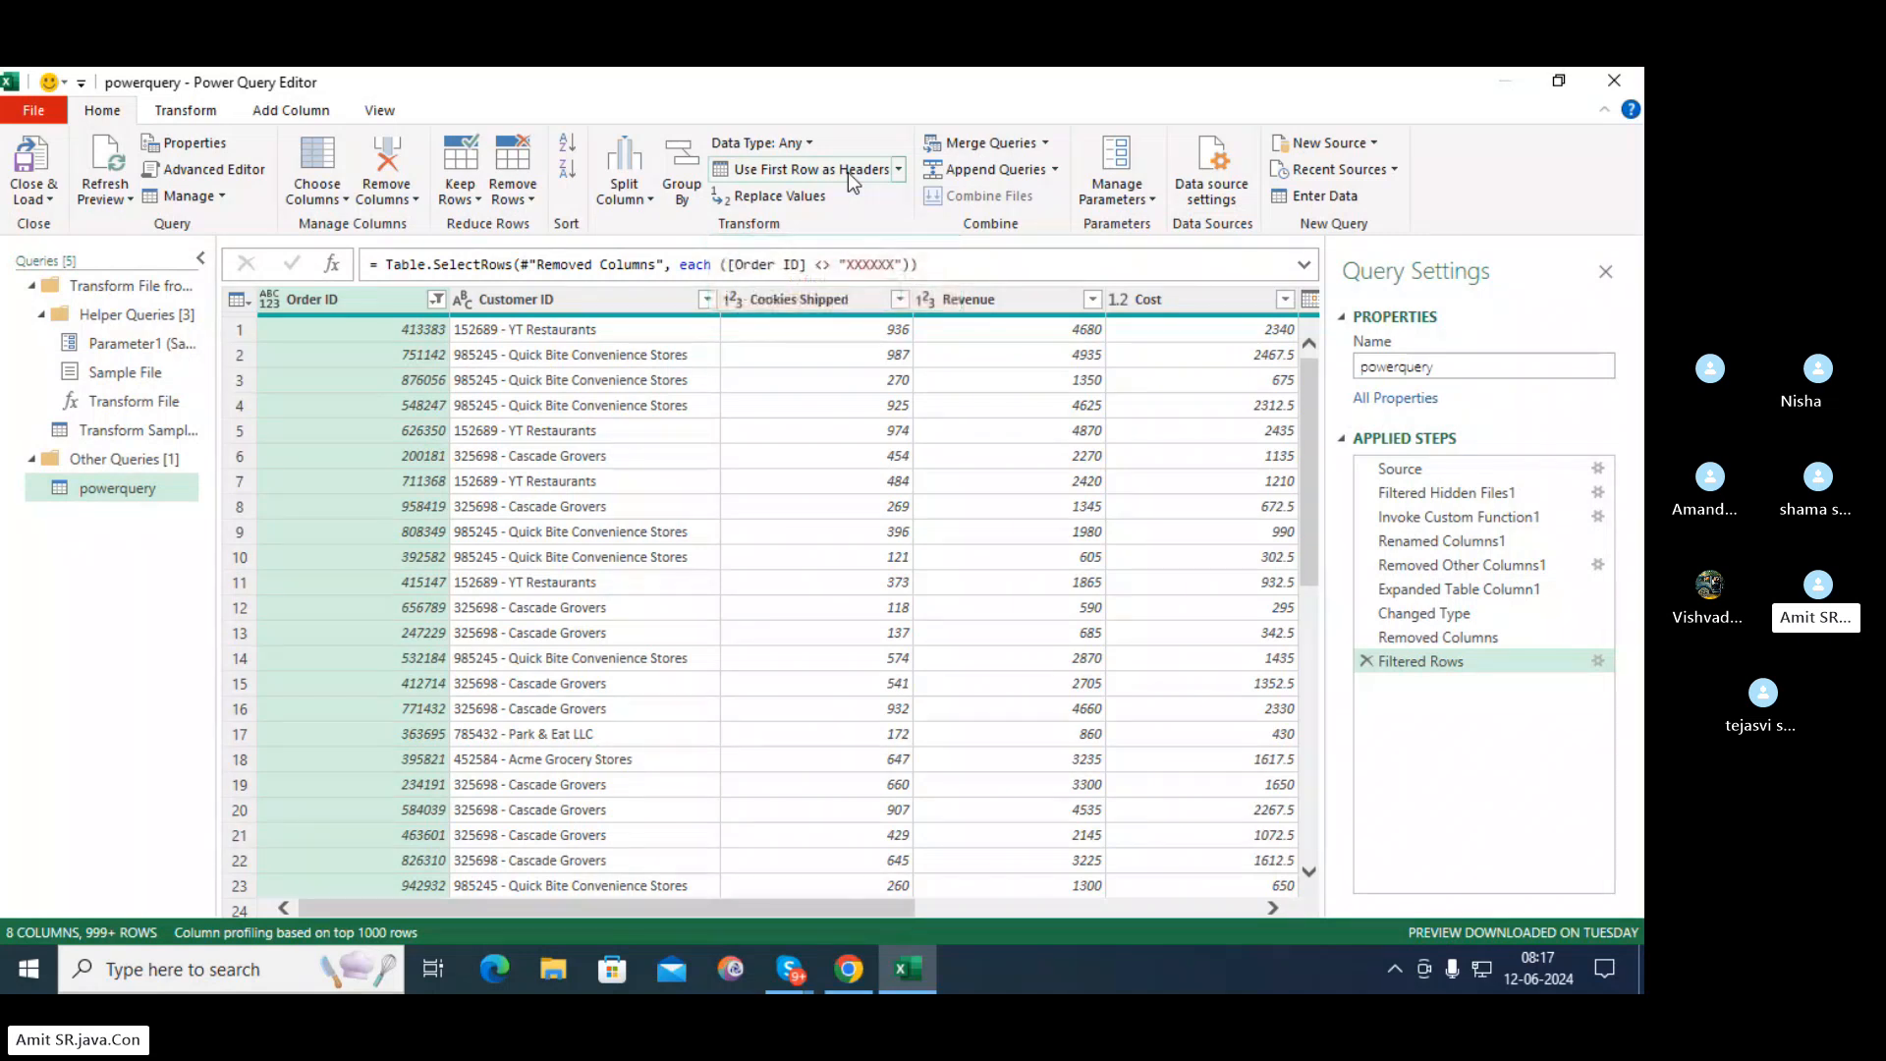
Try splitting the Customer ID column at each custom " - " delimiter, and delete the resulting type-change and split steps
{"action": "right_click", "coordinate": [578, 301]}
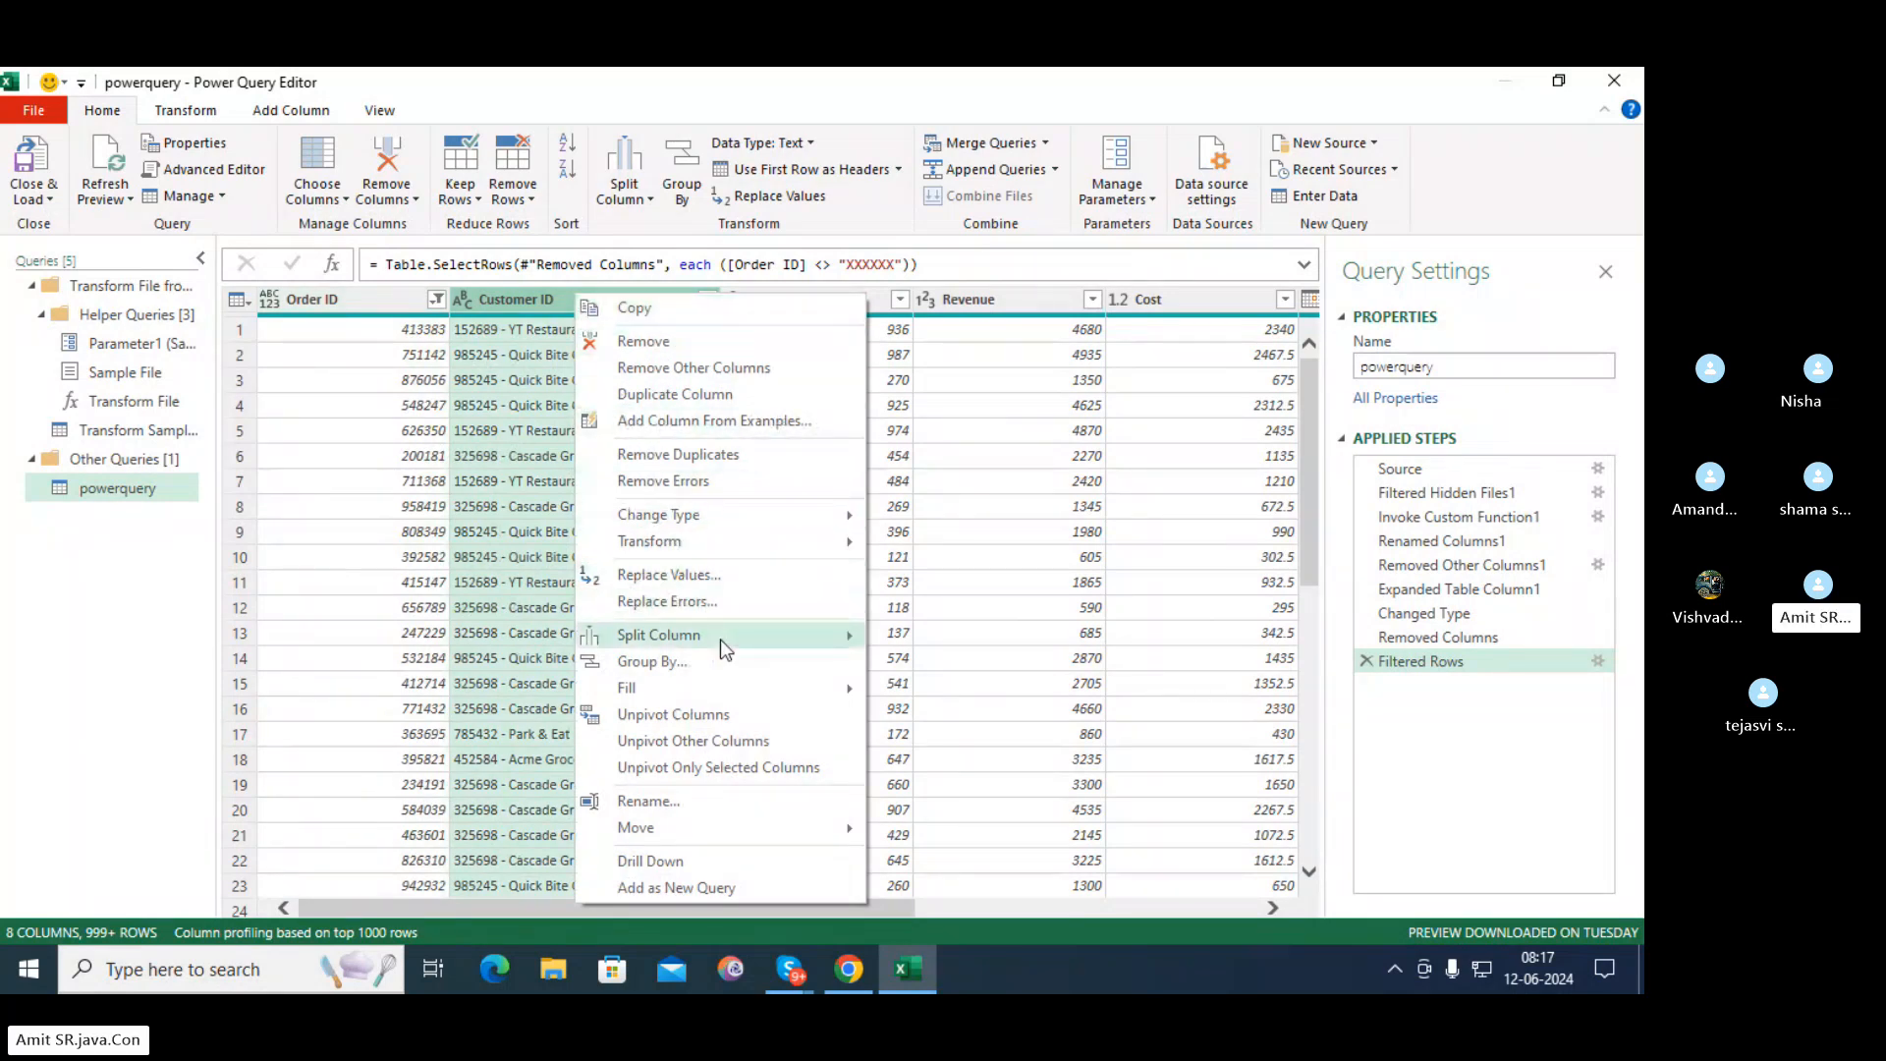
{"action": "mouse_move", "coordinate": [721, 639]}
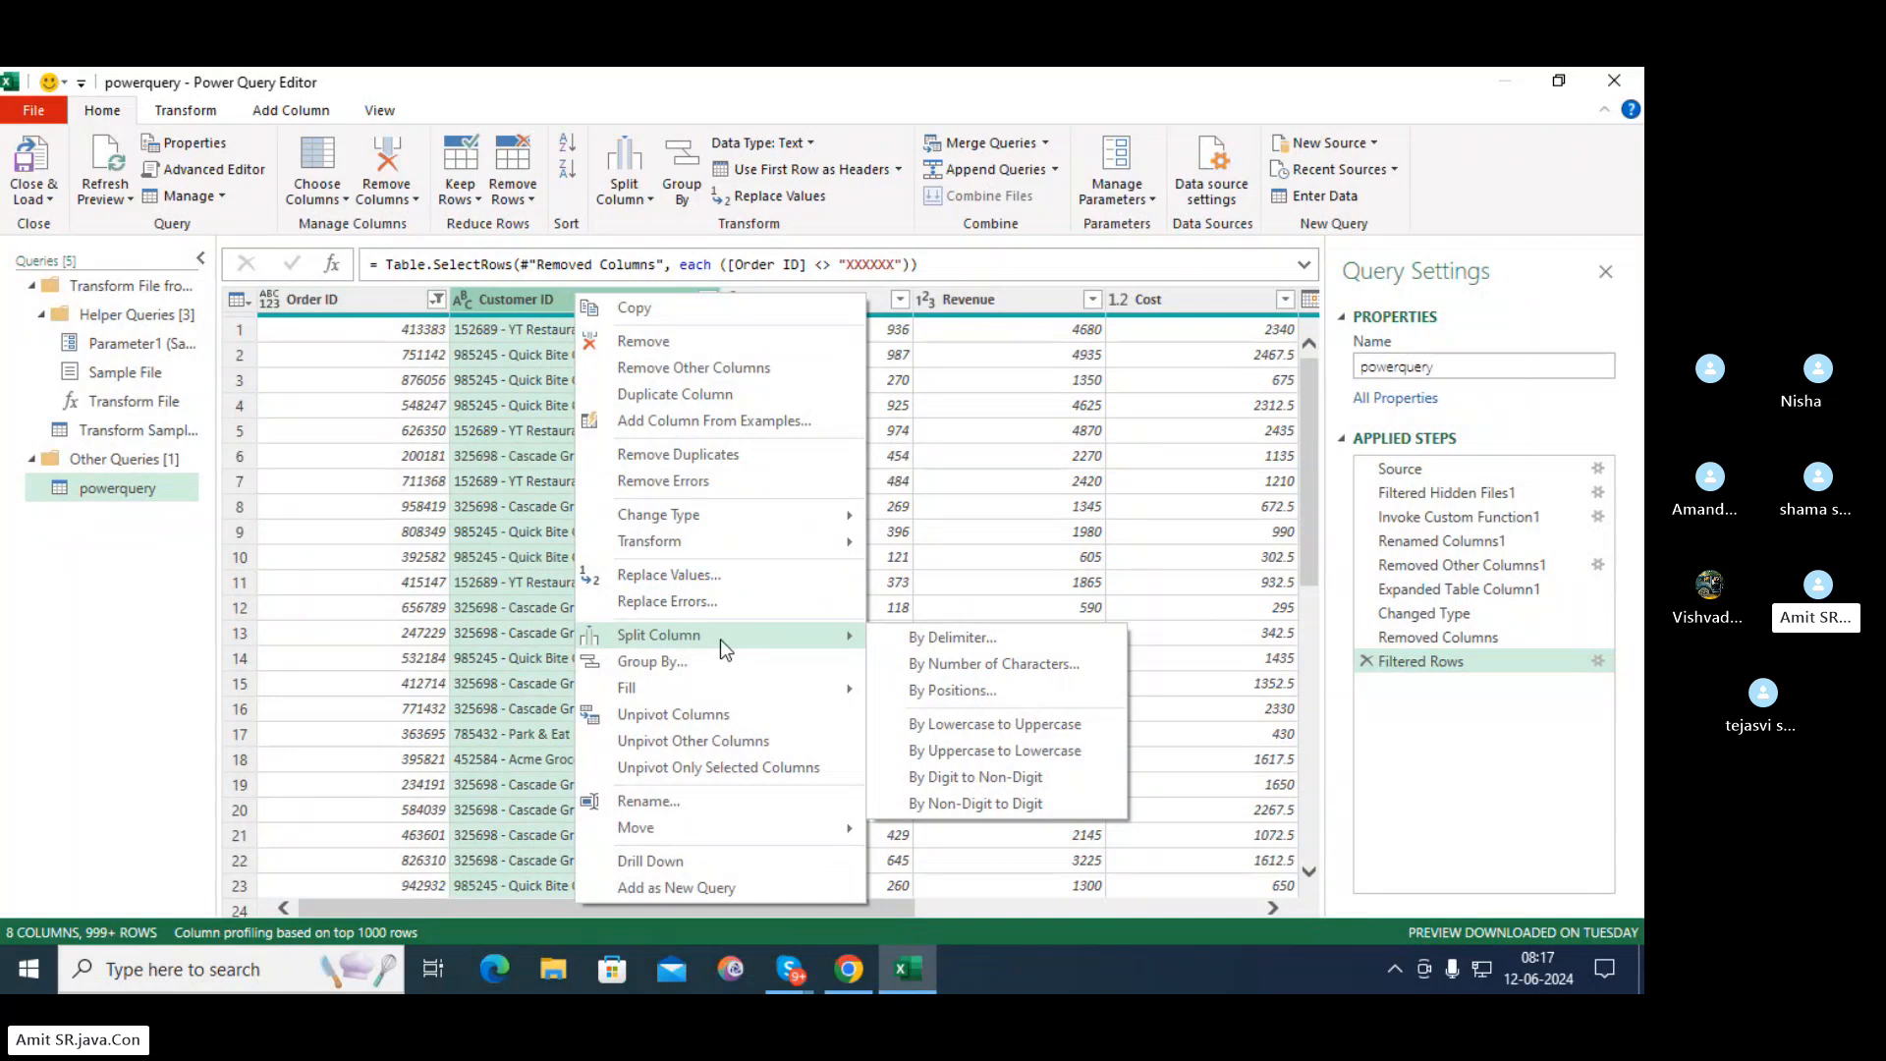
{"action": "left_click", "coordinate": [923, 638]}
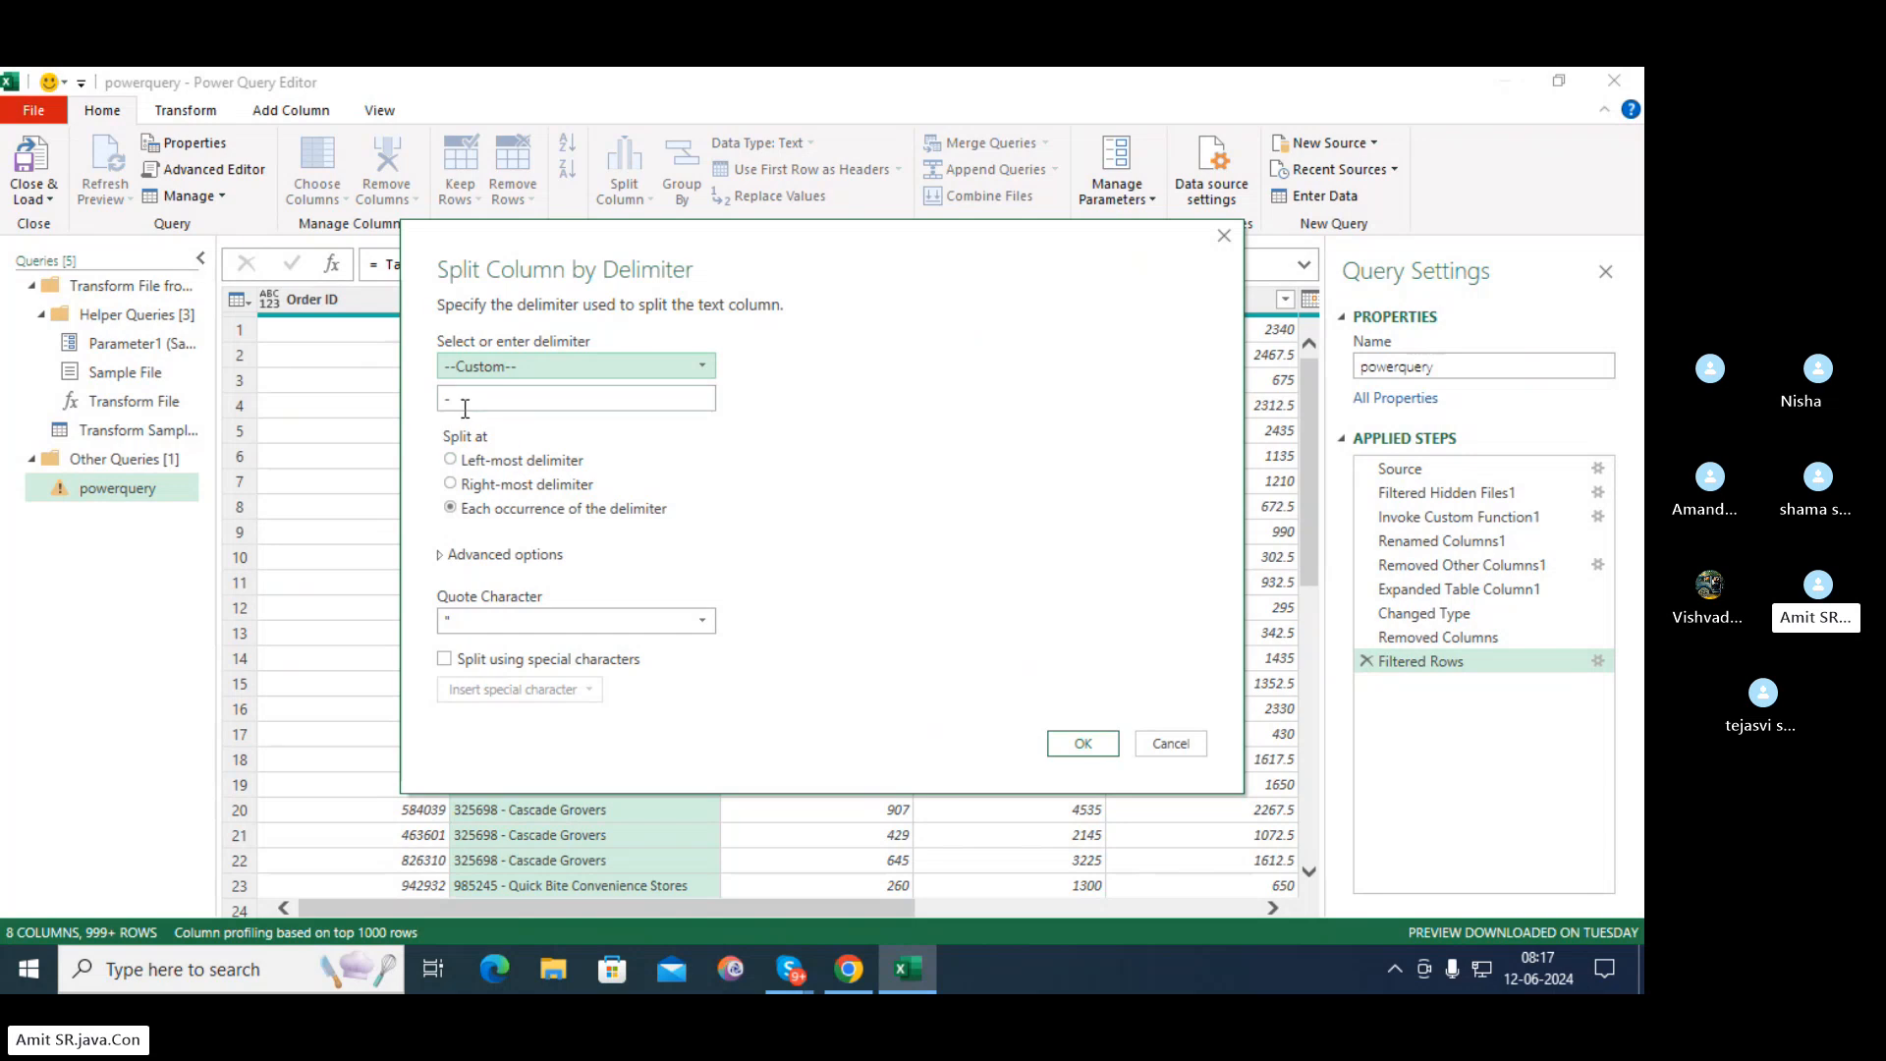
{"action": "left_click", "coordinate": [447, 403]}
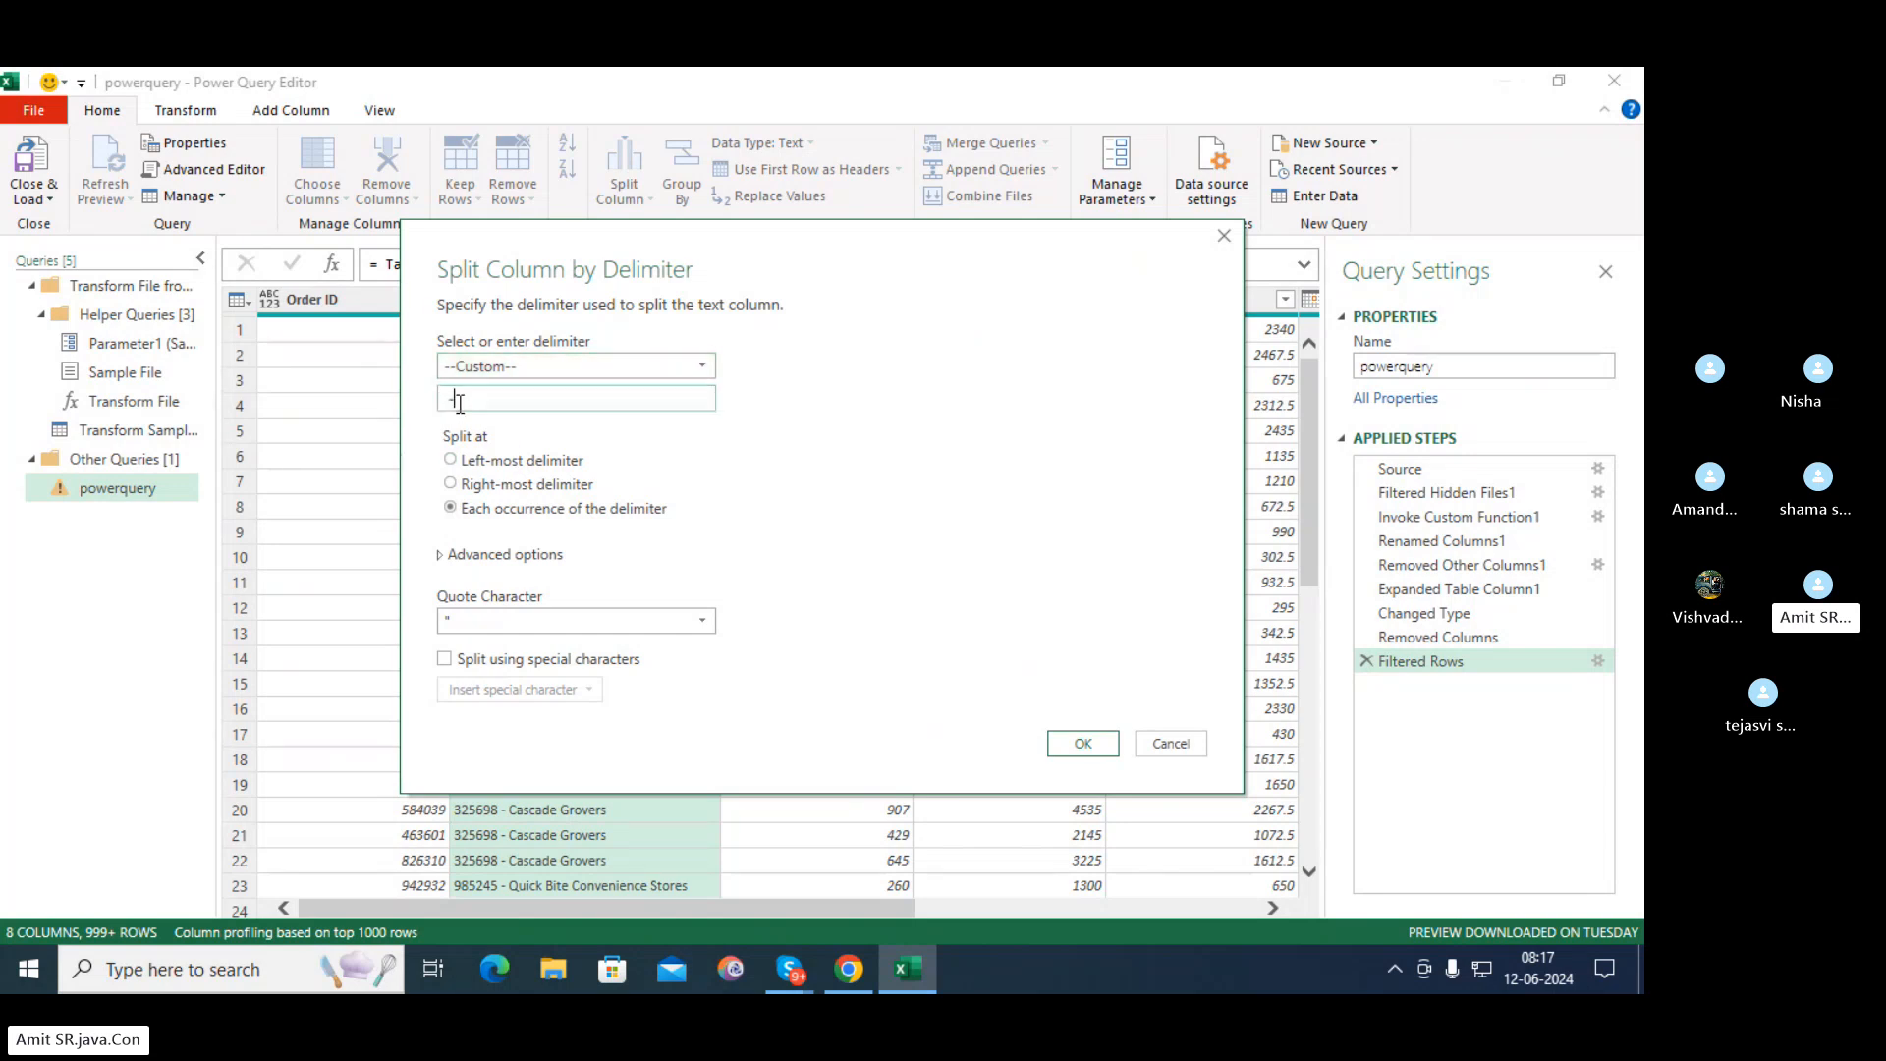
{"action": "type", "text": "-"}
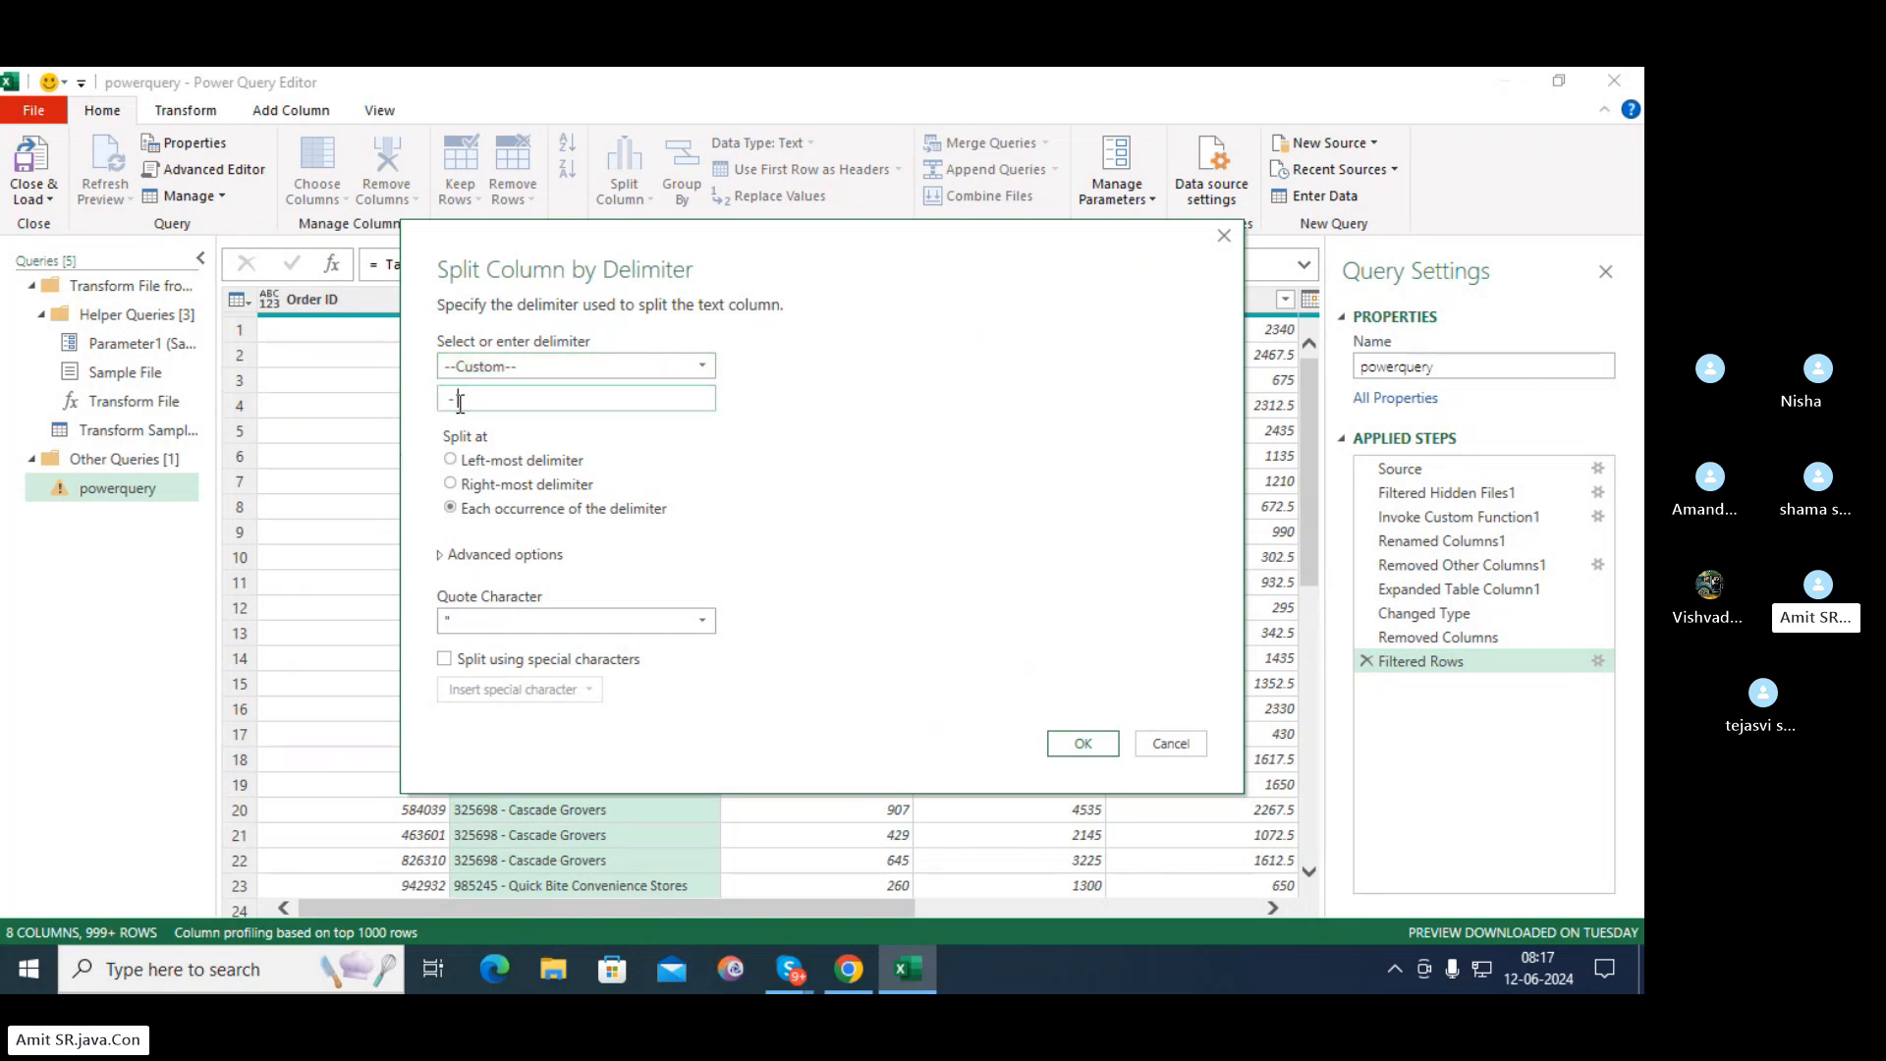
{"action": "left_click", "coordinate": [1083, 746]}
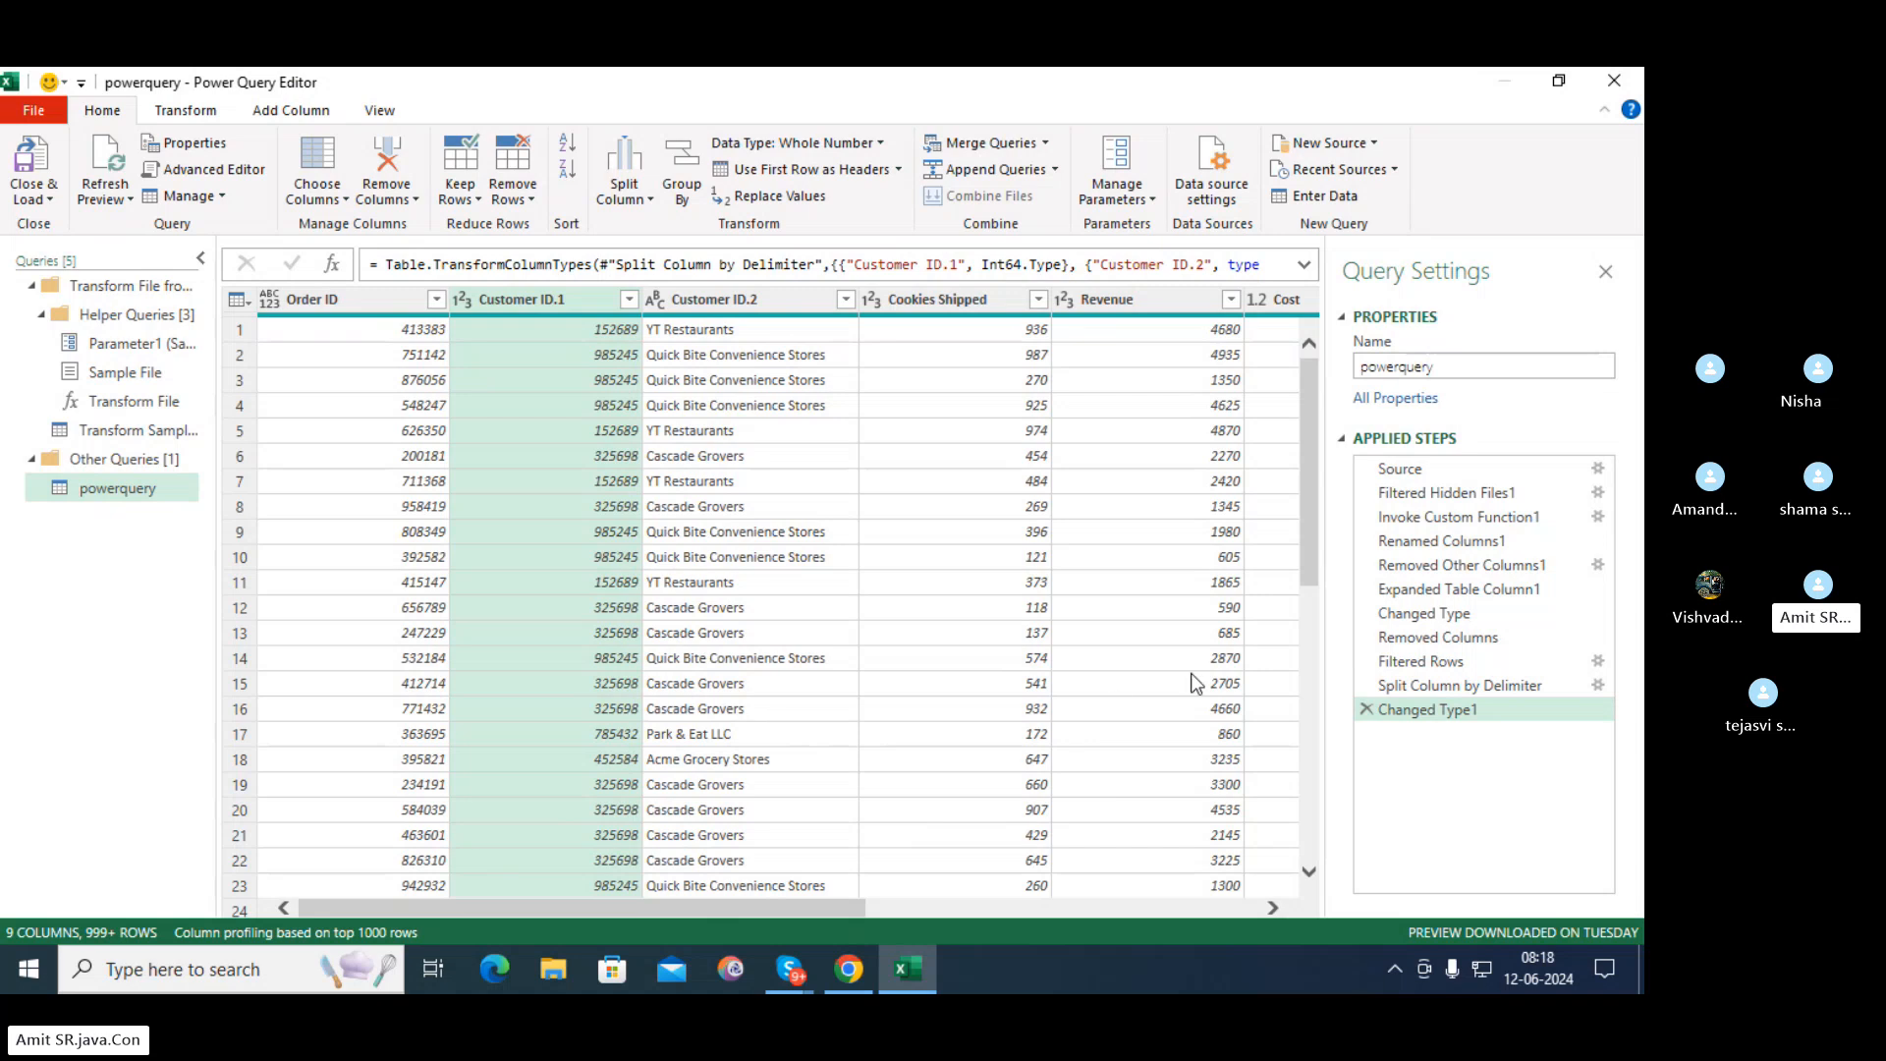
{"action": "left_click", "coordinate": [1360, 713]}
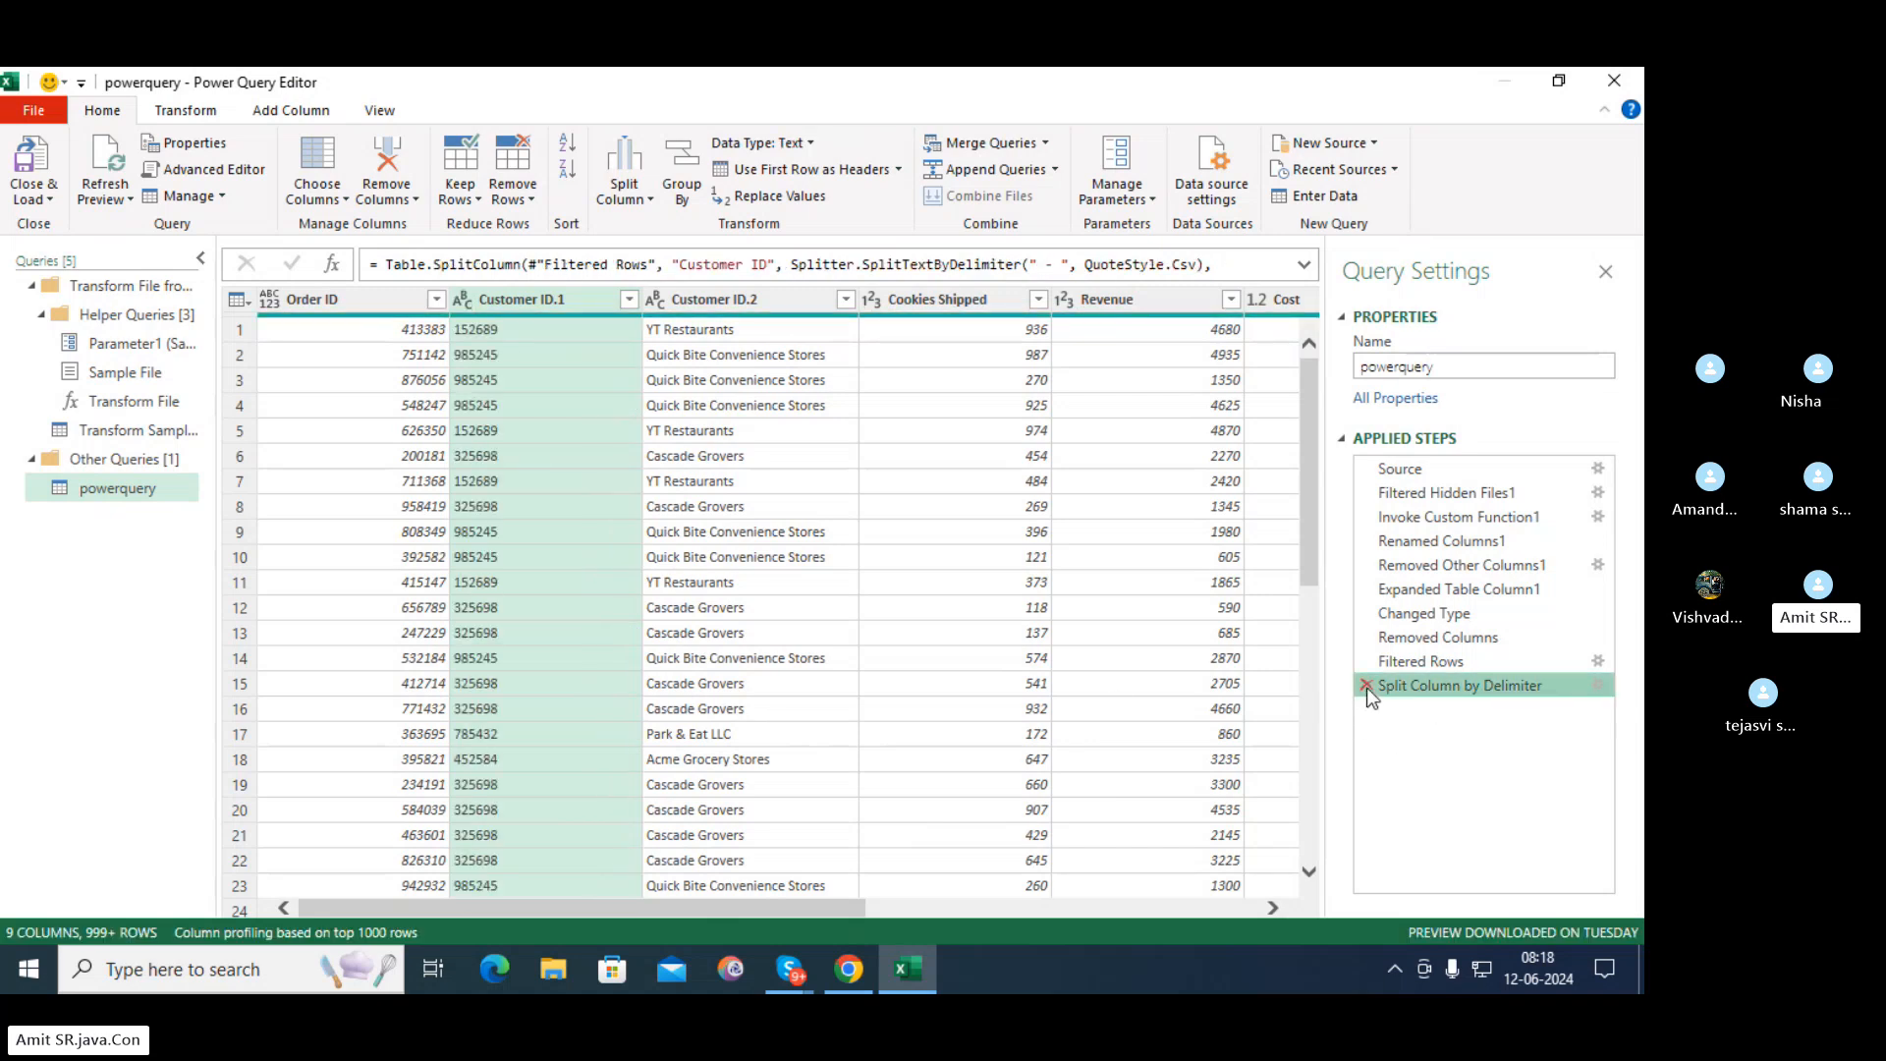
{"action": "left_click", "coordinate": [1366, 687]}
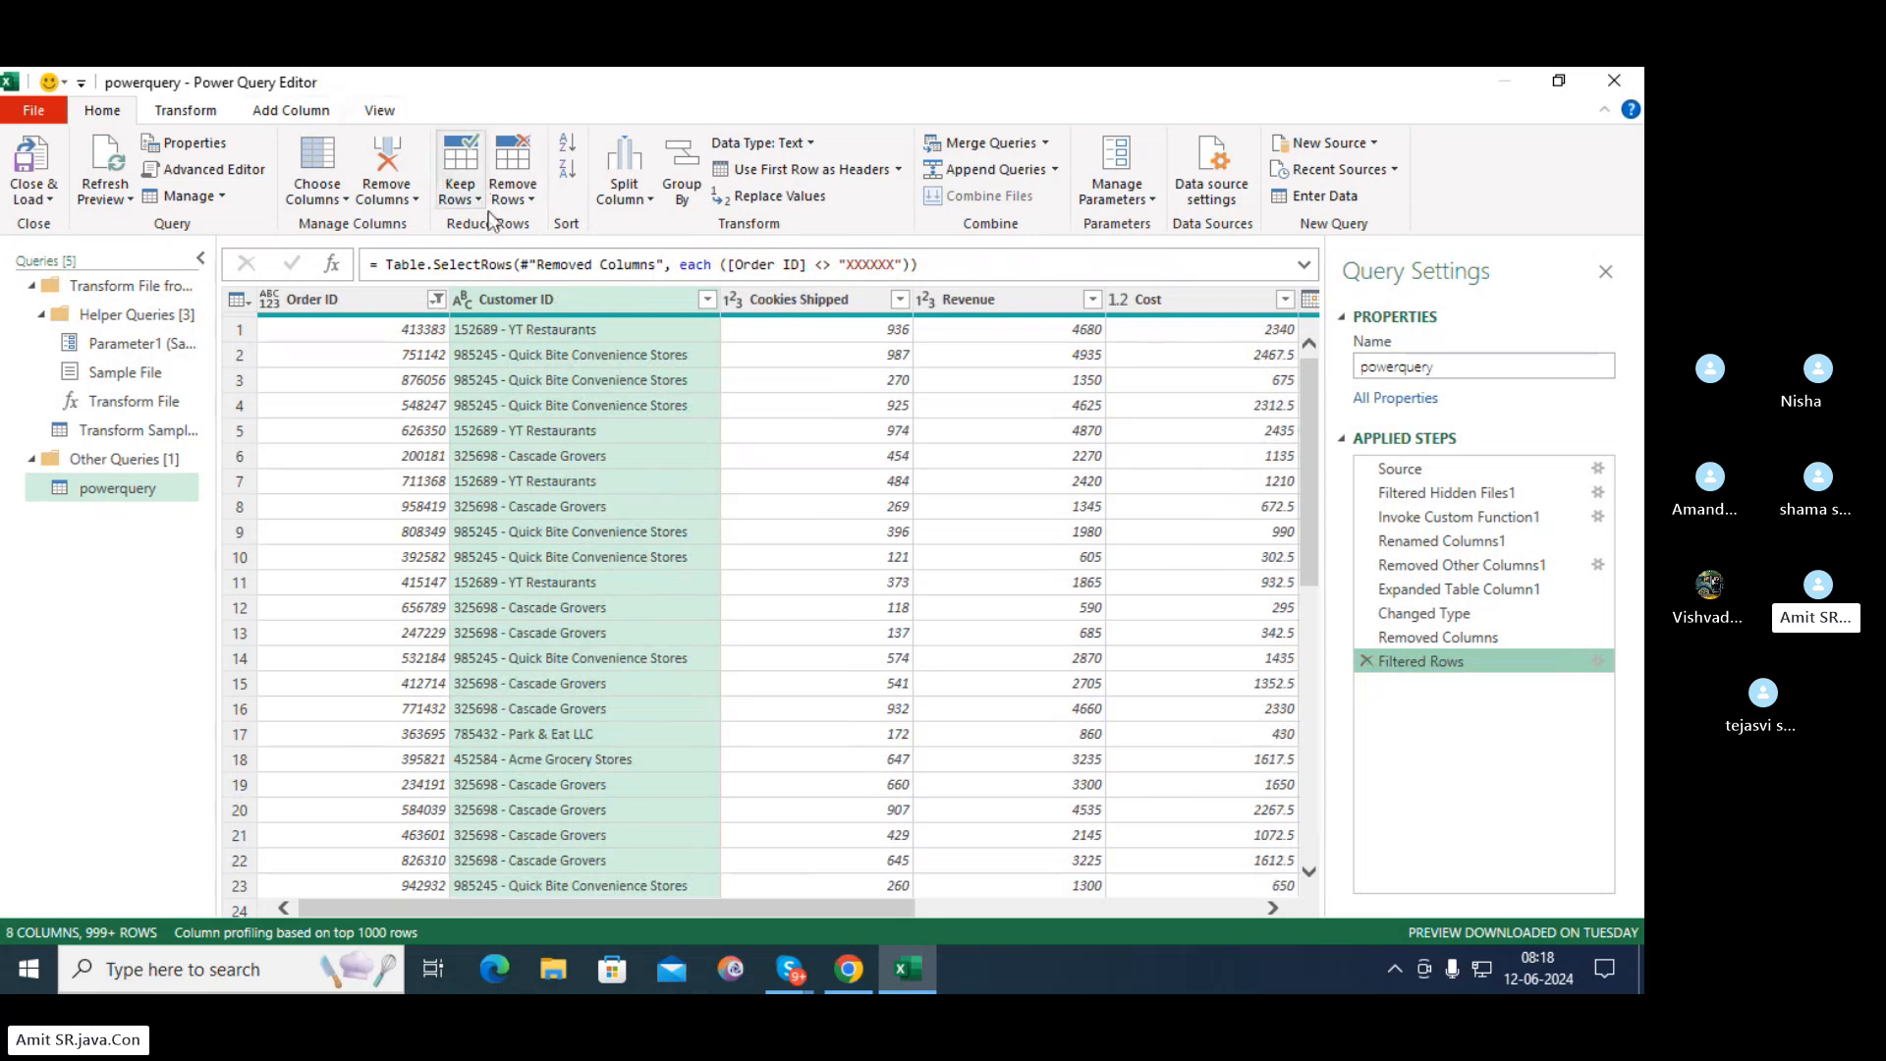
Split the Customer ID column by the custom hyphen delimiter at each occurrence
{"action": "right_click", "coordinate": [601, 304]}
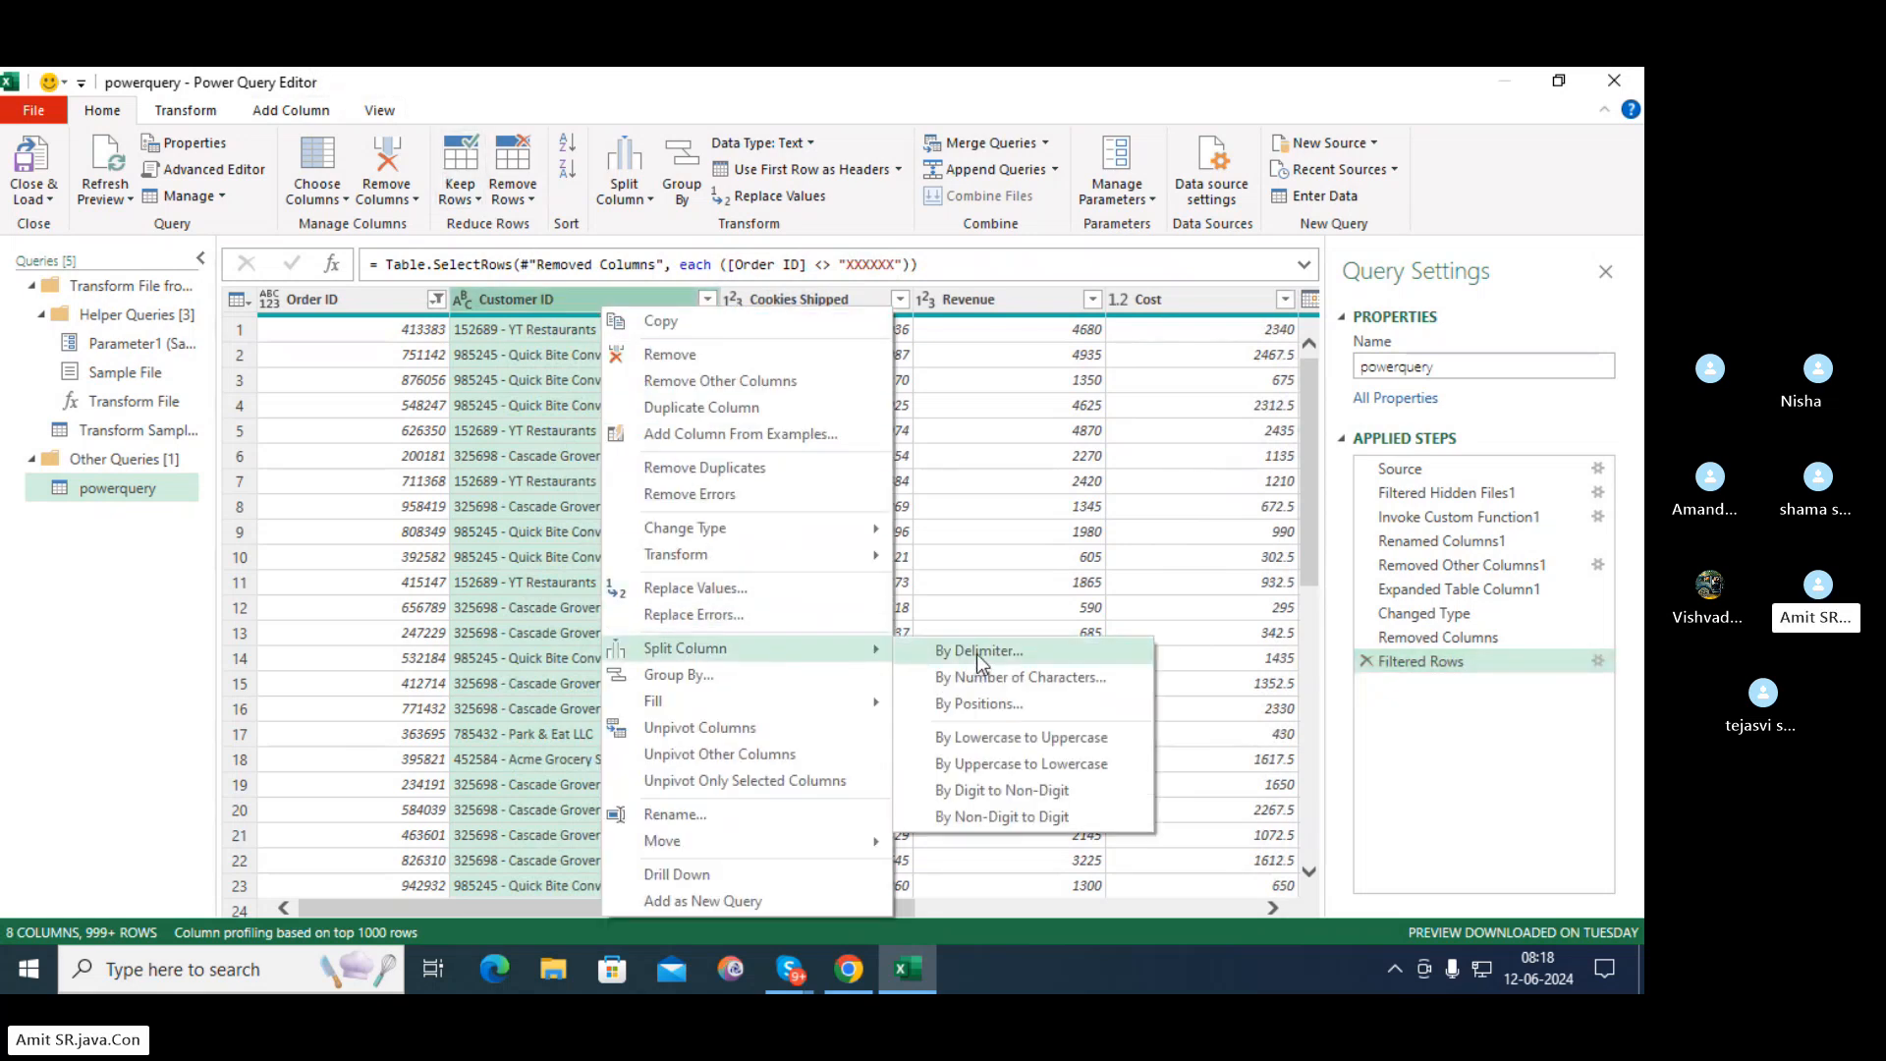
{"action": "left_click", "coordinate": [978, 654]}
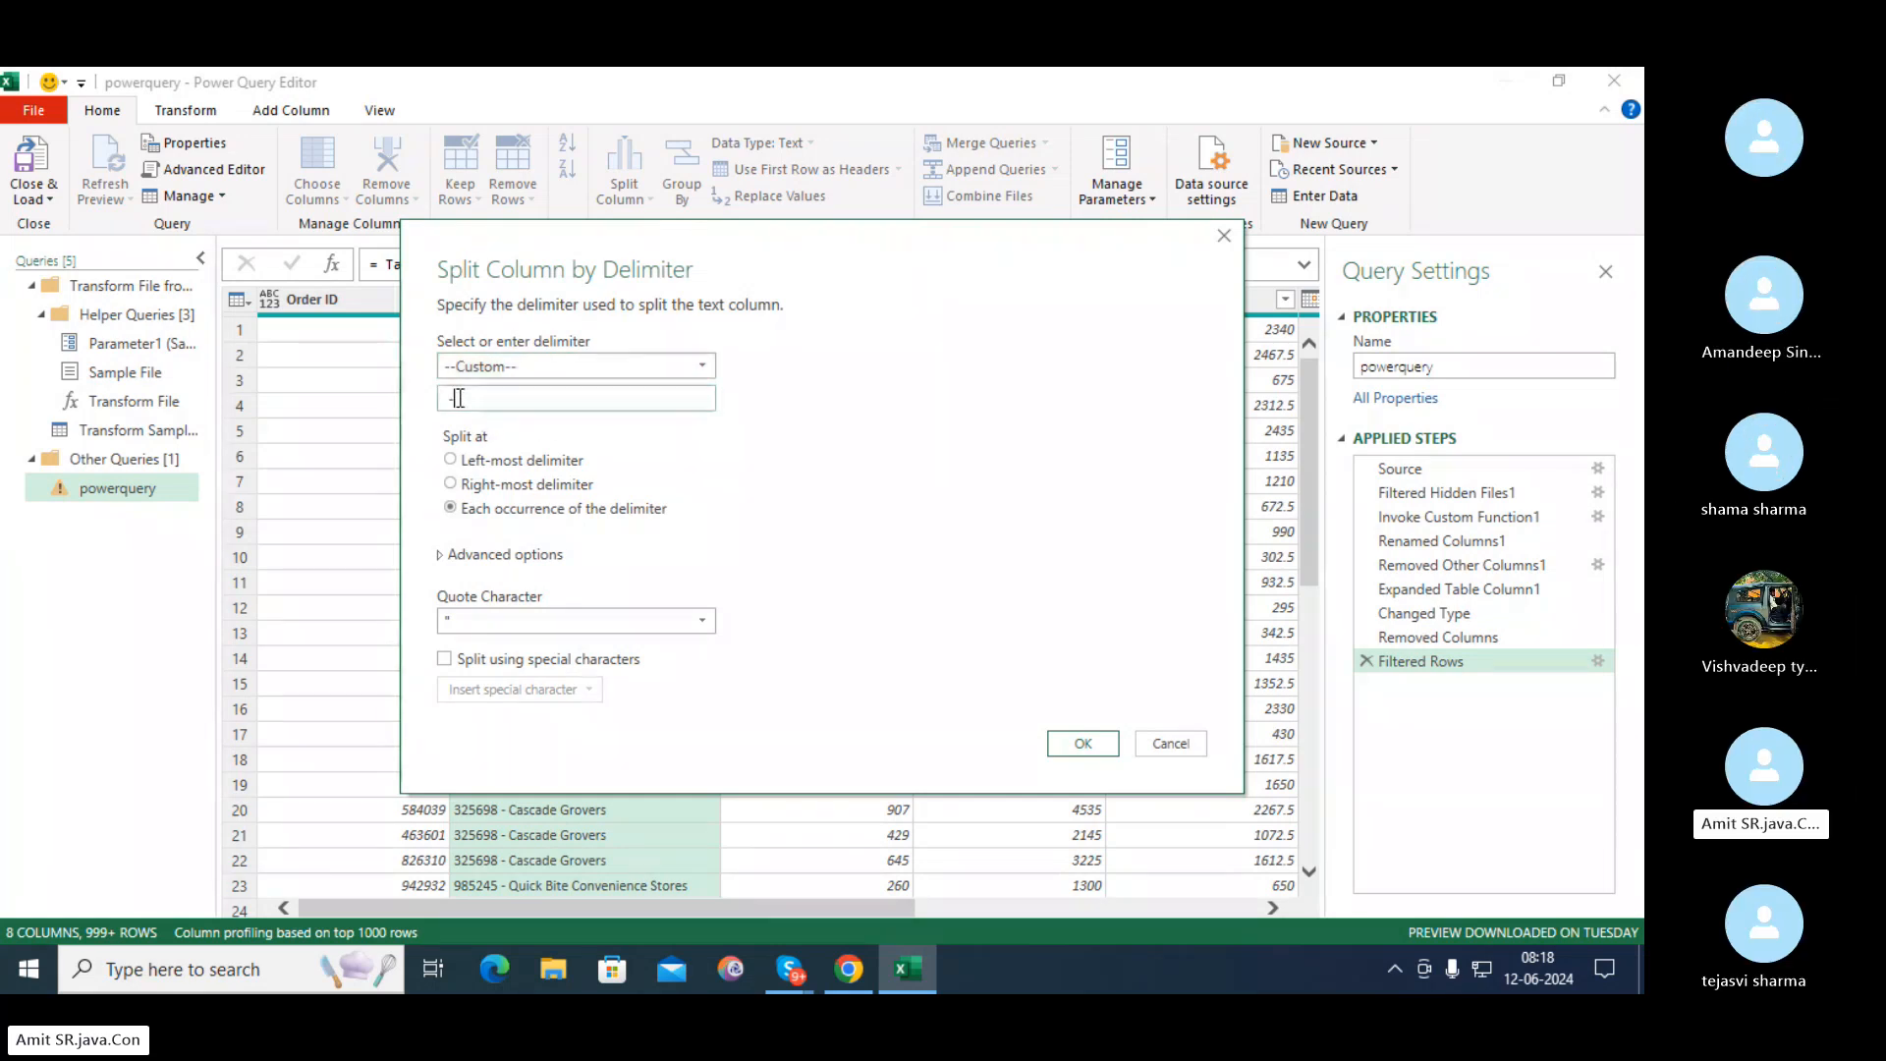
{"action": "left_click", "coordinate": [1080, 743]}
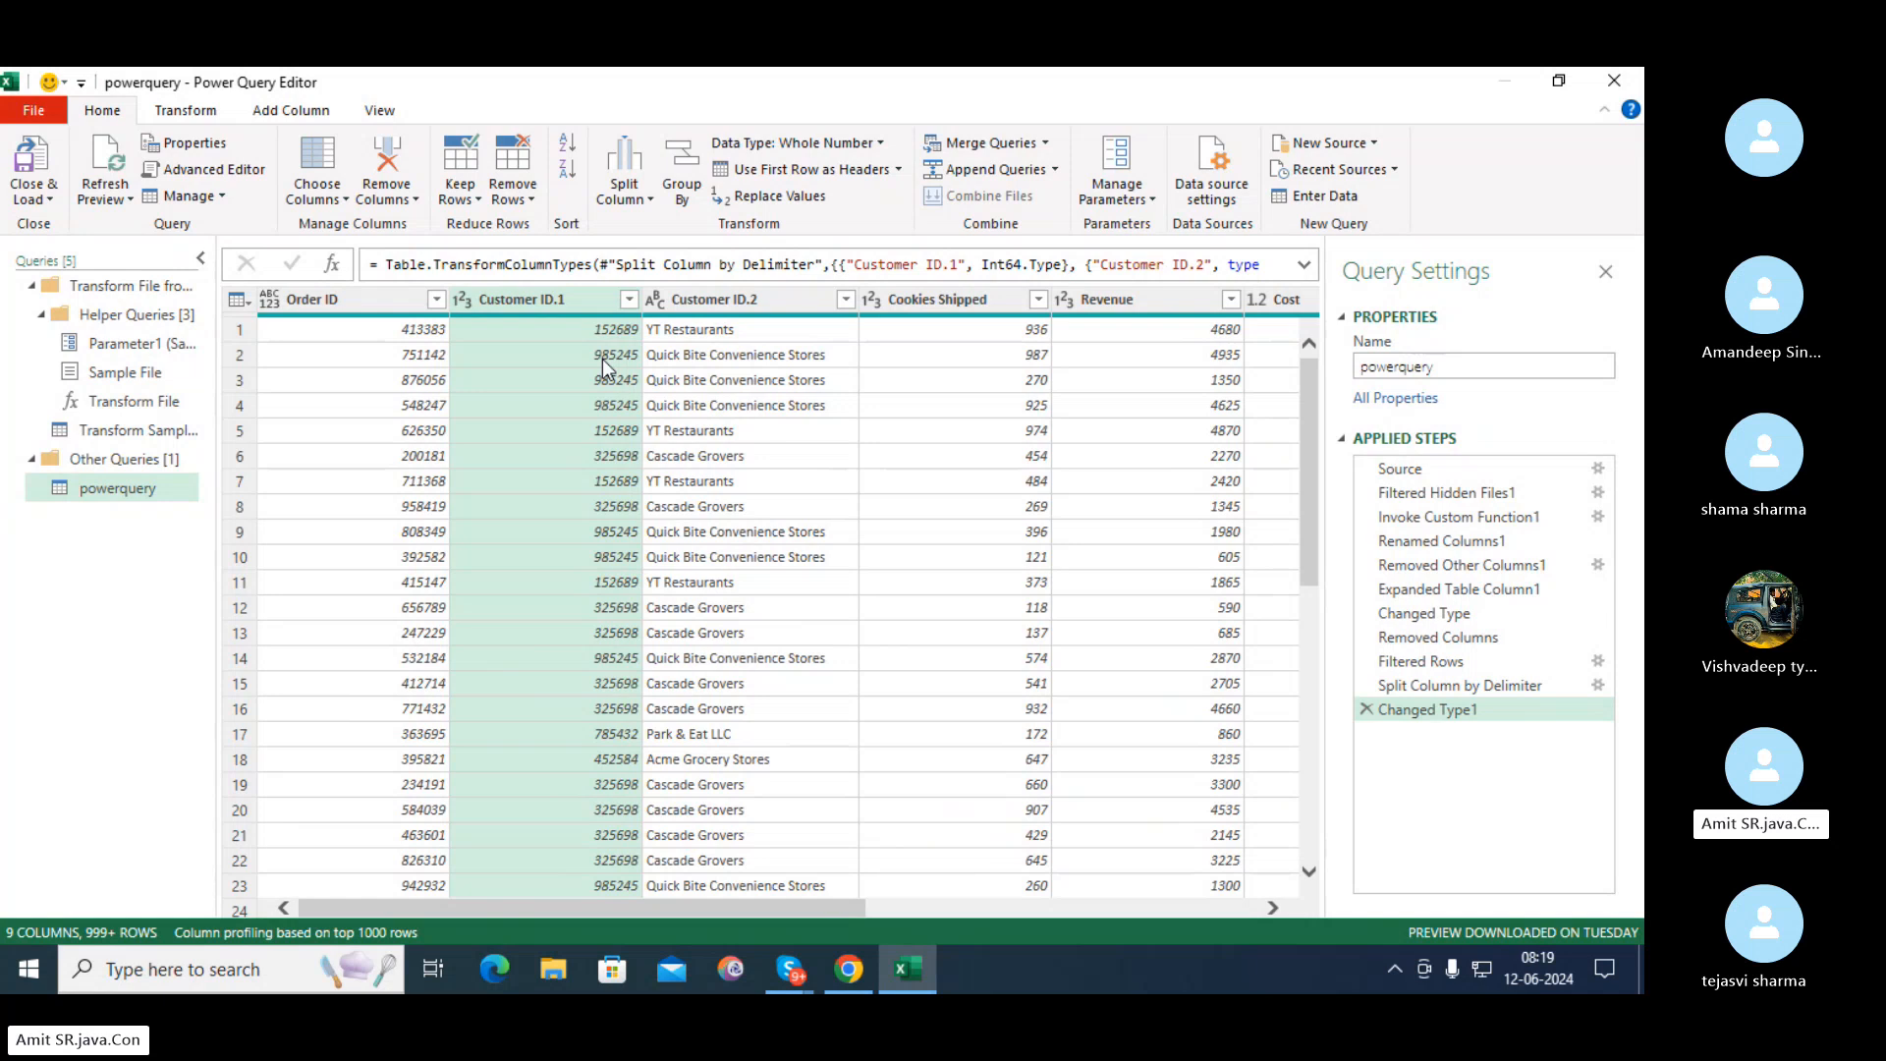
Rename the Customer ID.1 column to Customer ID
{"action": "double_click", "coordinate": [569, 302]}
{"action": "left_click", "coordinate": [571, 302]}
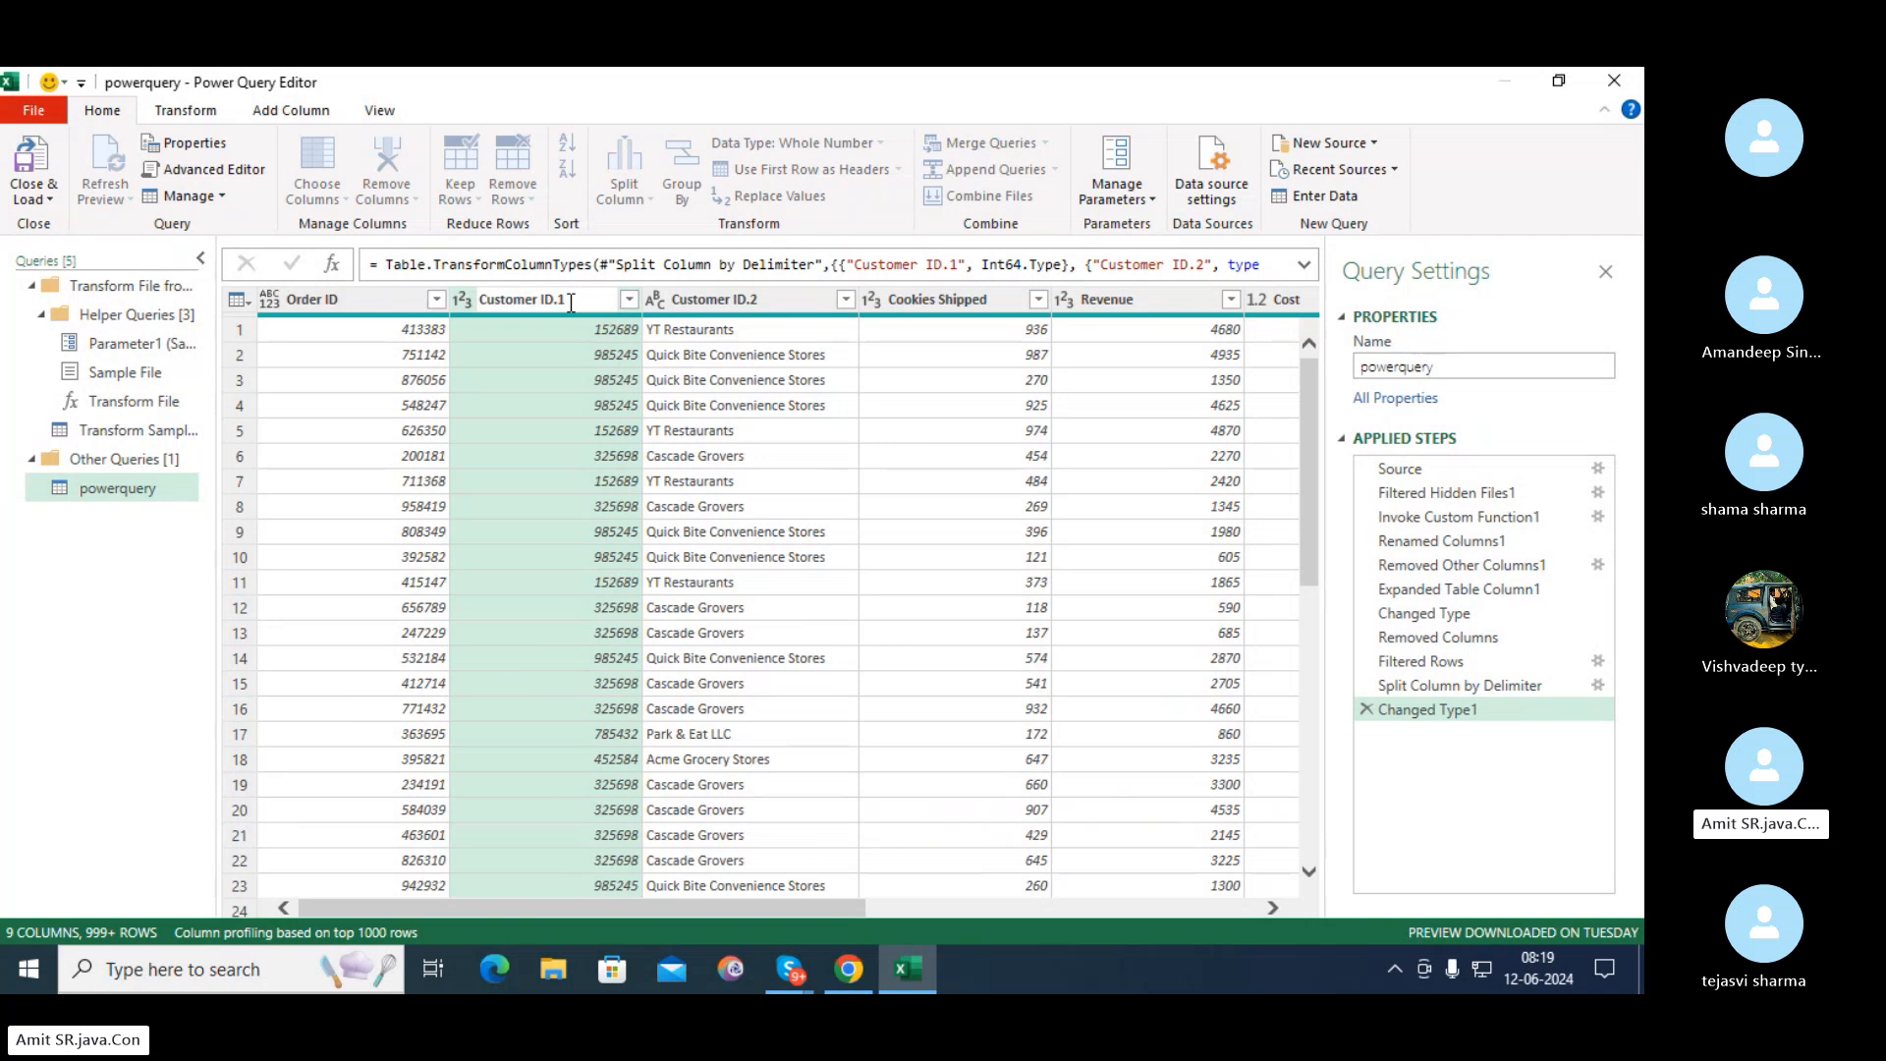
{"action": "key", "text": "BackSpace"}
{"action": "key", "text": "BackSpace"}
{"action": "key", "text": "Return"}
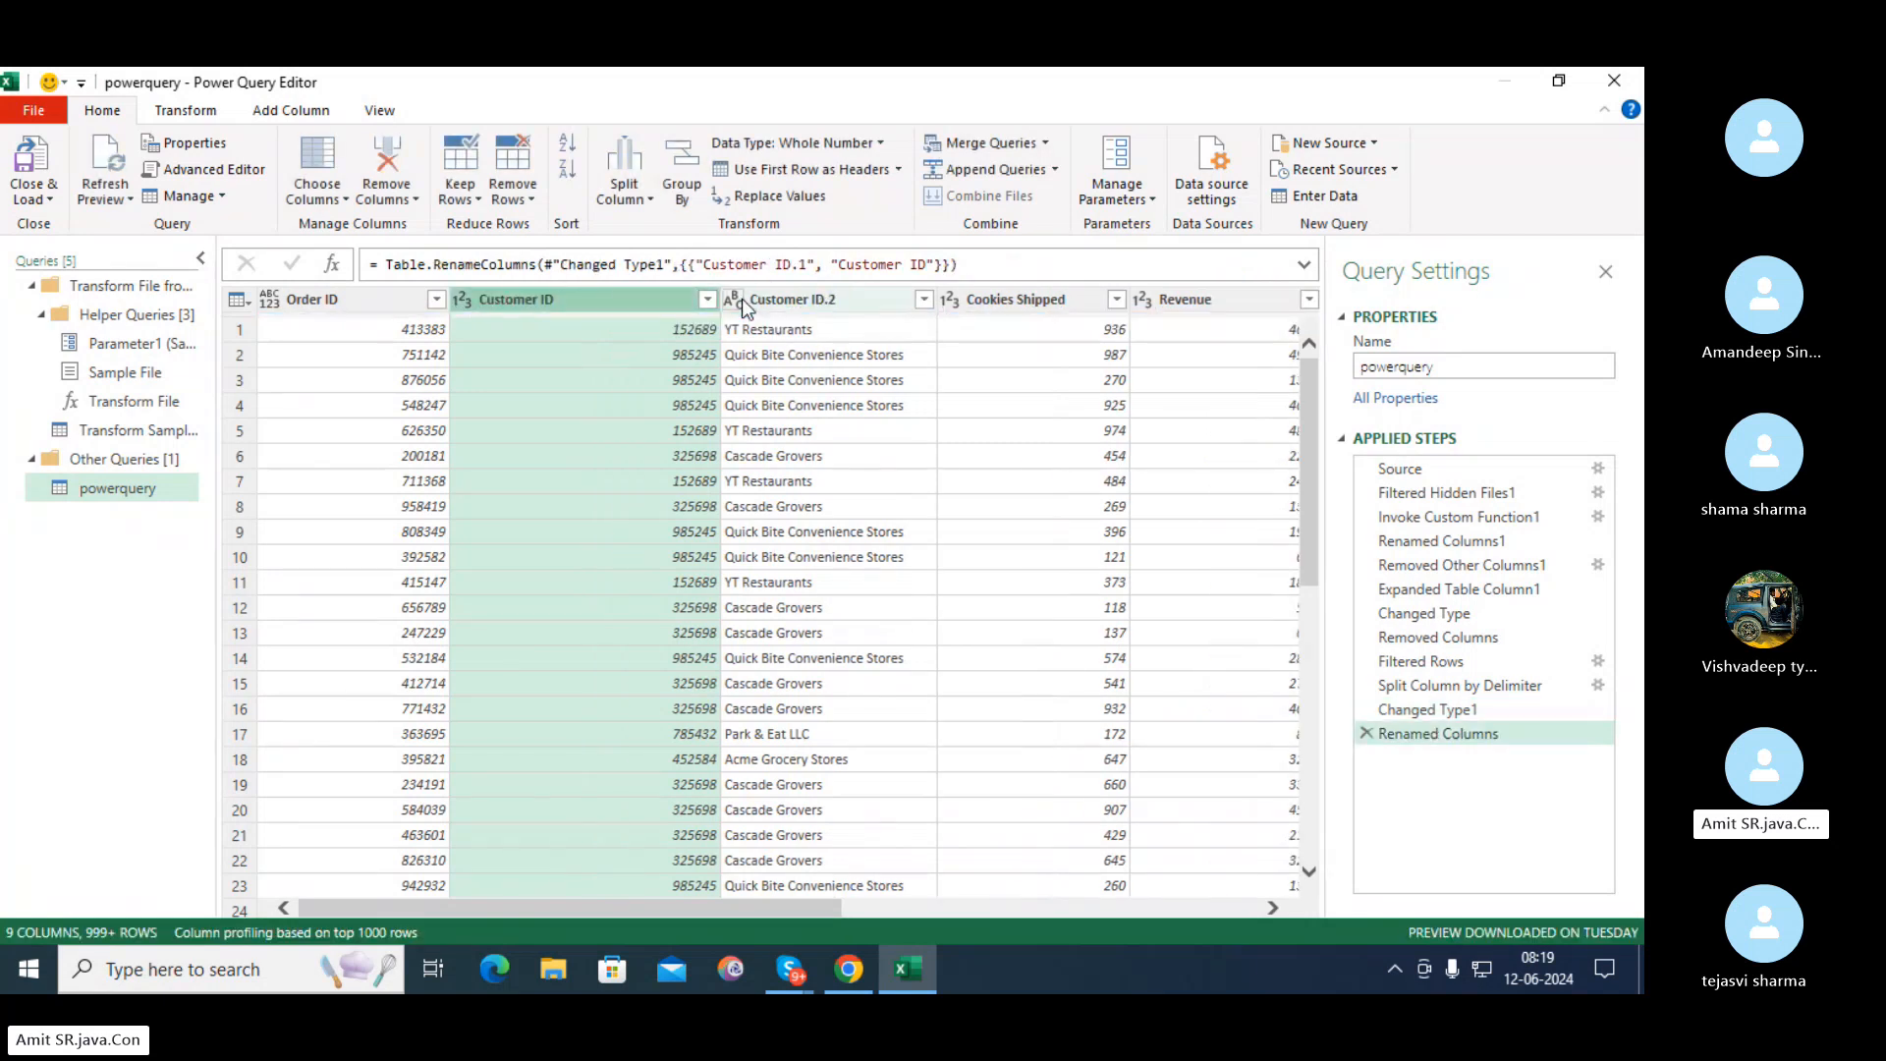
Rename the Customer ID.2 column to Customer Name
{"action": "double_click", "coordinate": [800, 298]}
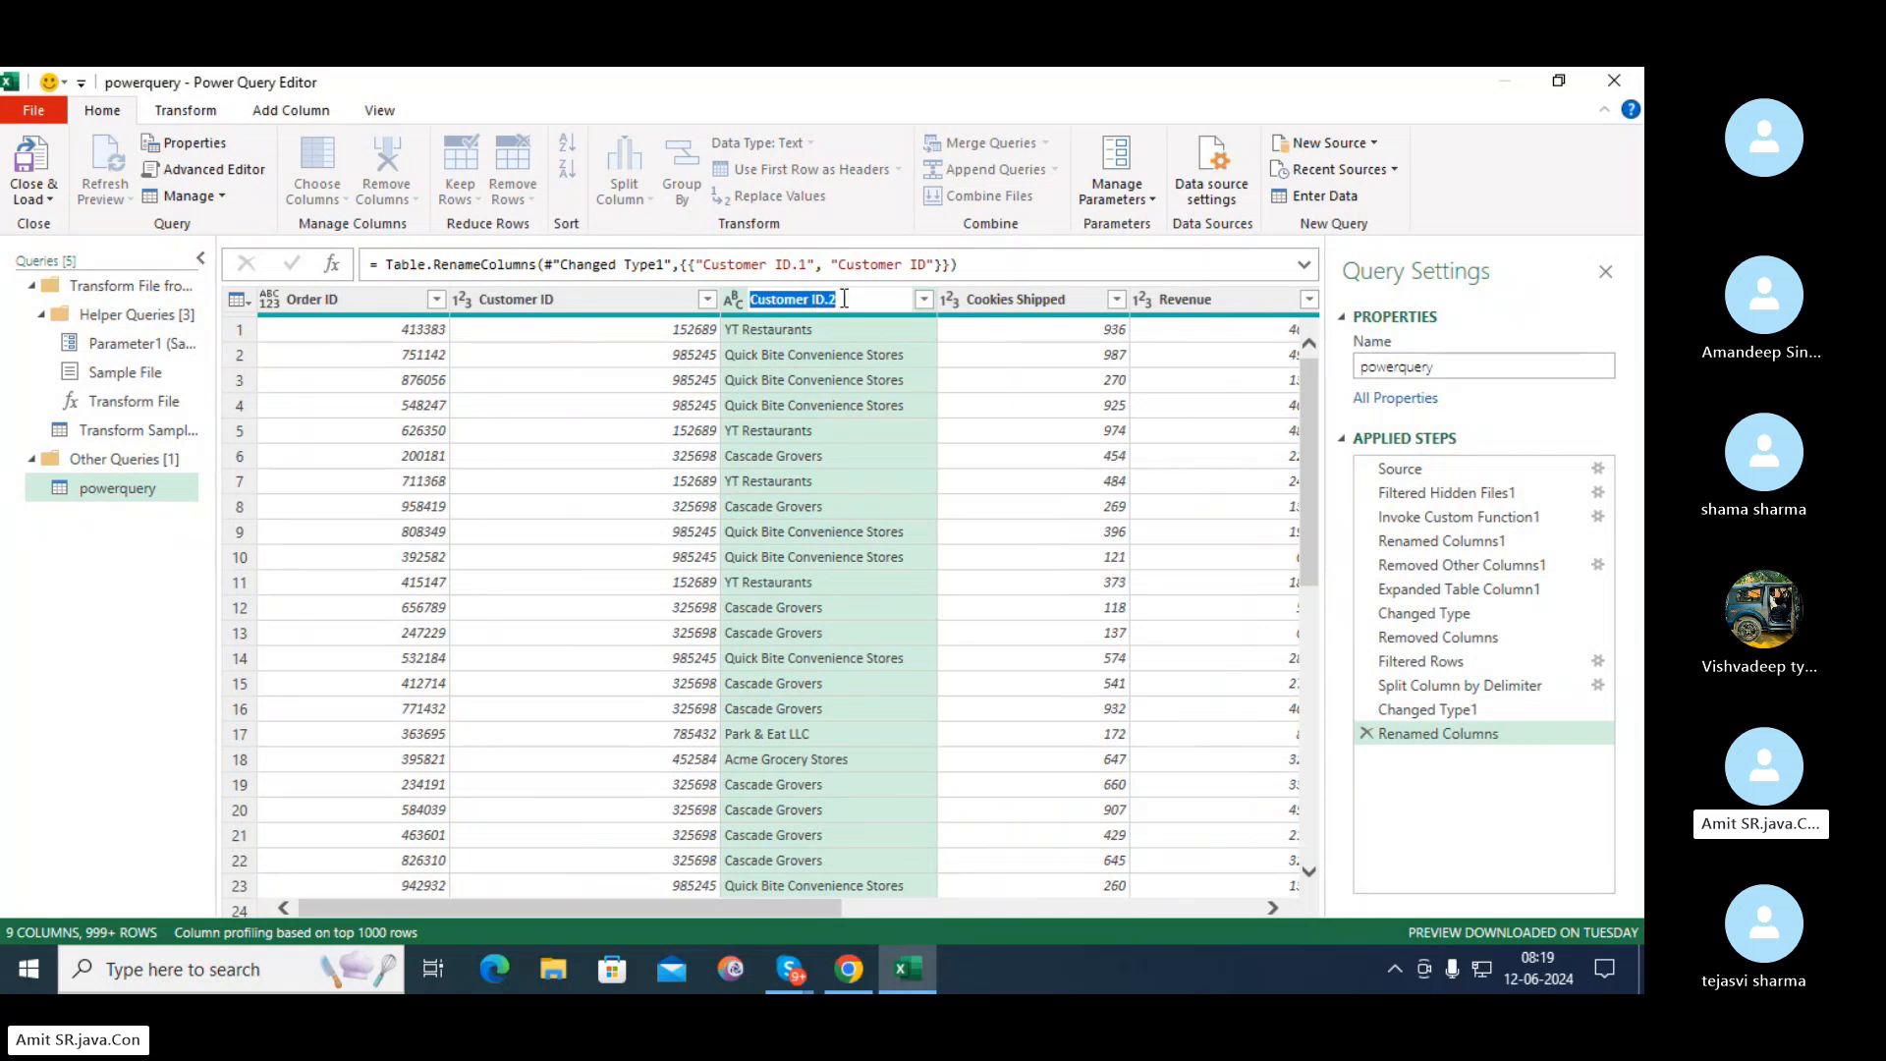
{"action": "left_click_drag", "start_coordinate": [841, 299], "coordinate": [814, 299]}
{"action": "type", "text": "Name"}
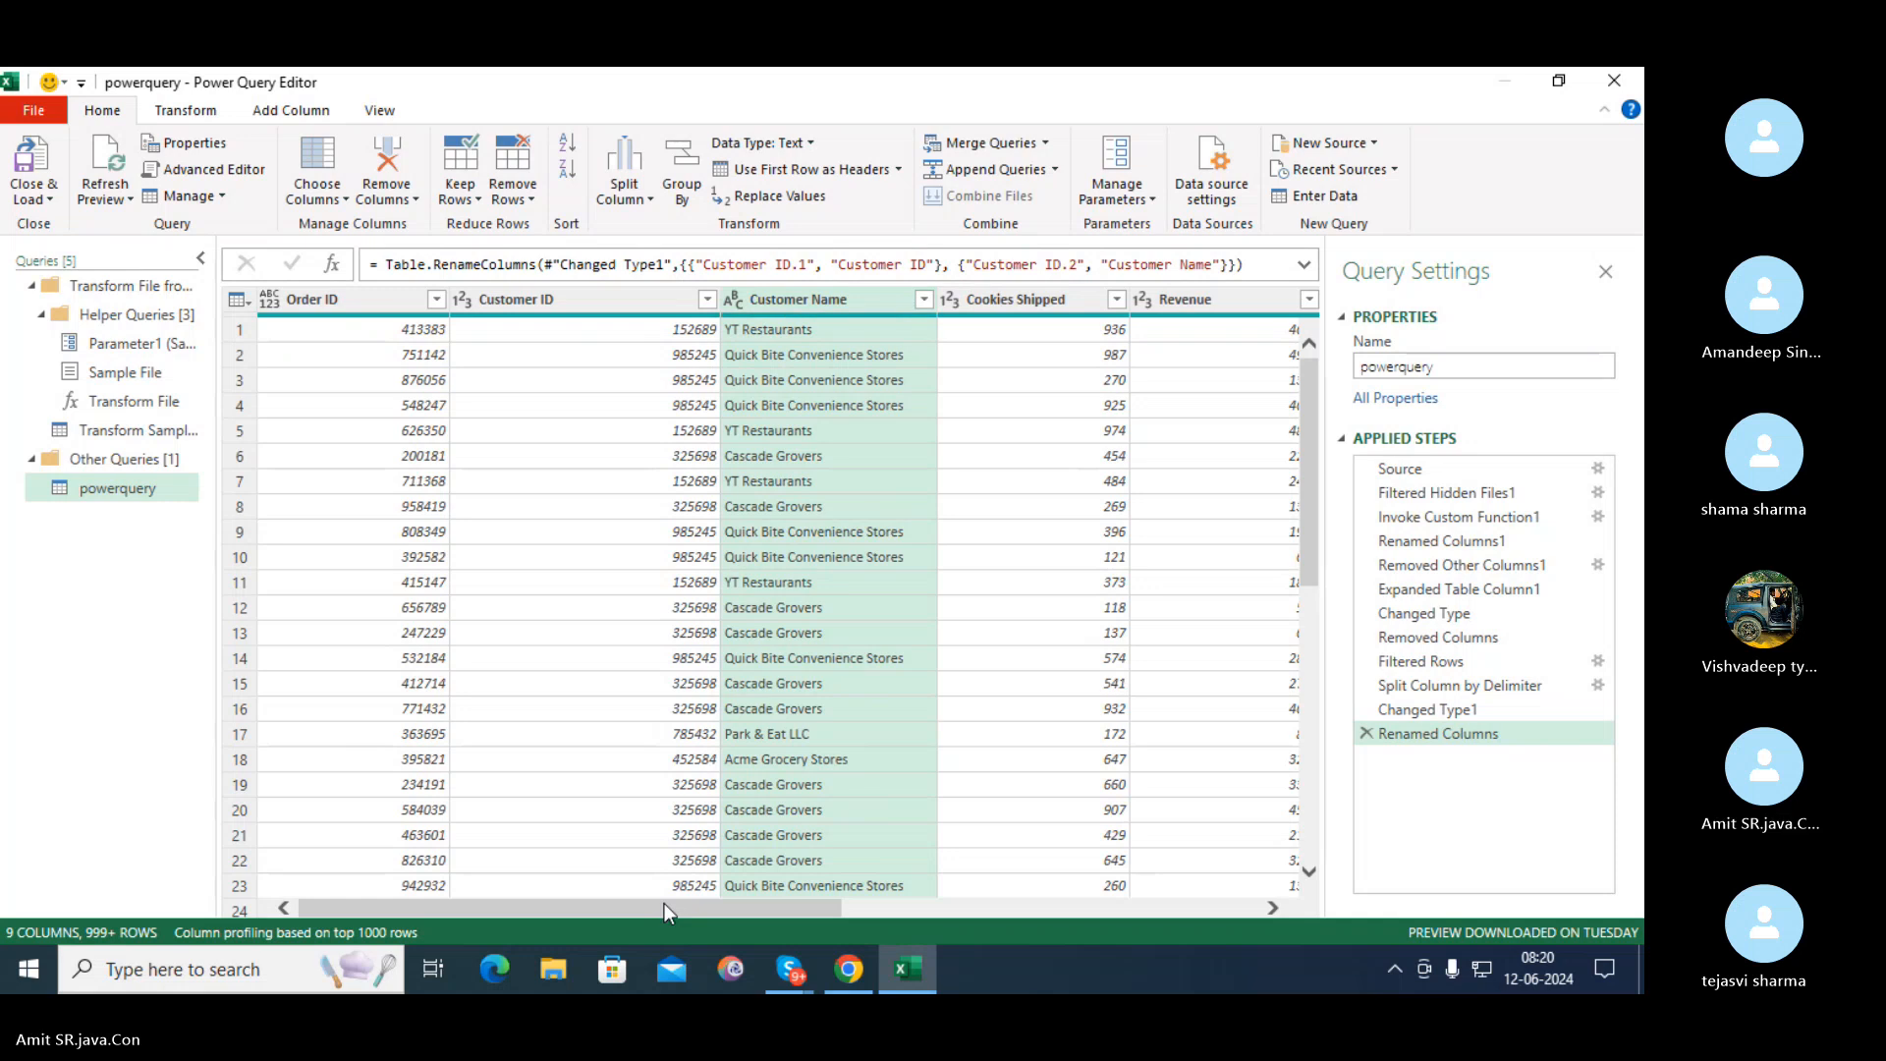
Change the data type of the Revenue and Cost columns to Currency
{"action": "left_click_drag", "start_coordinate": [664, 904], "coordinate": [852, 908]}
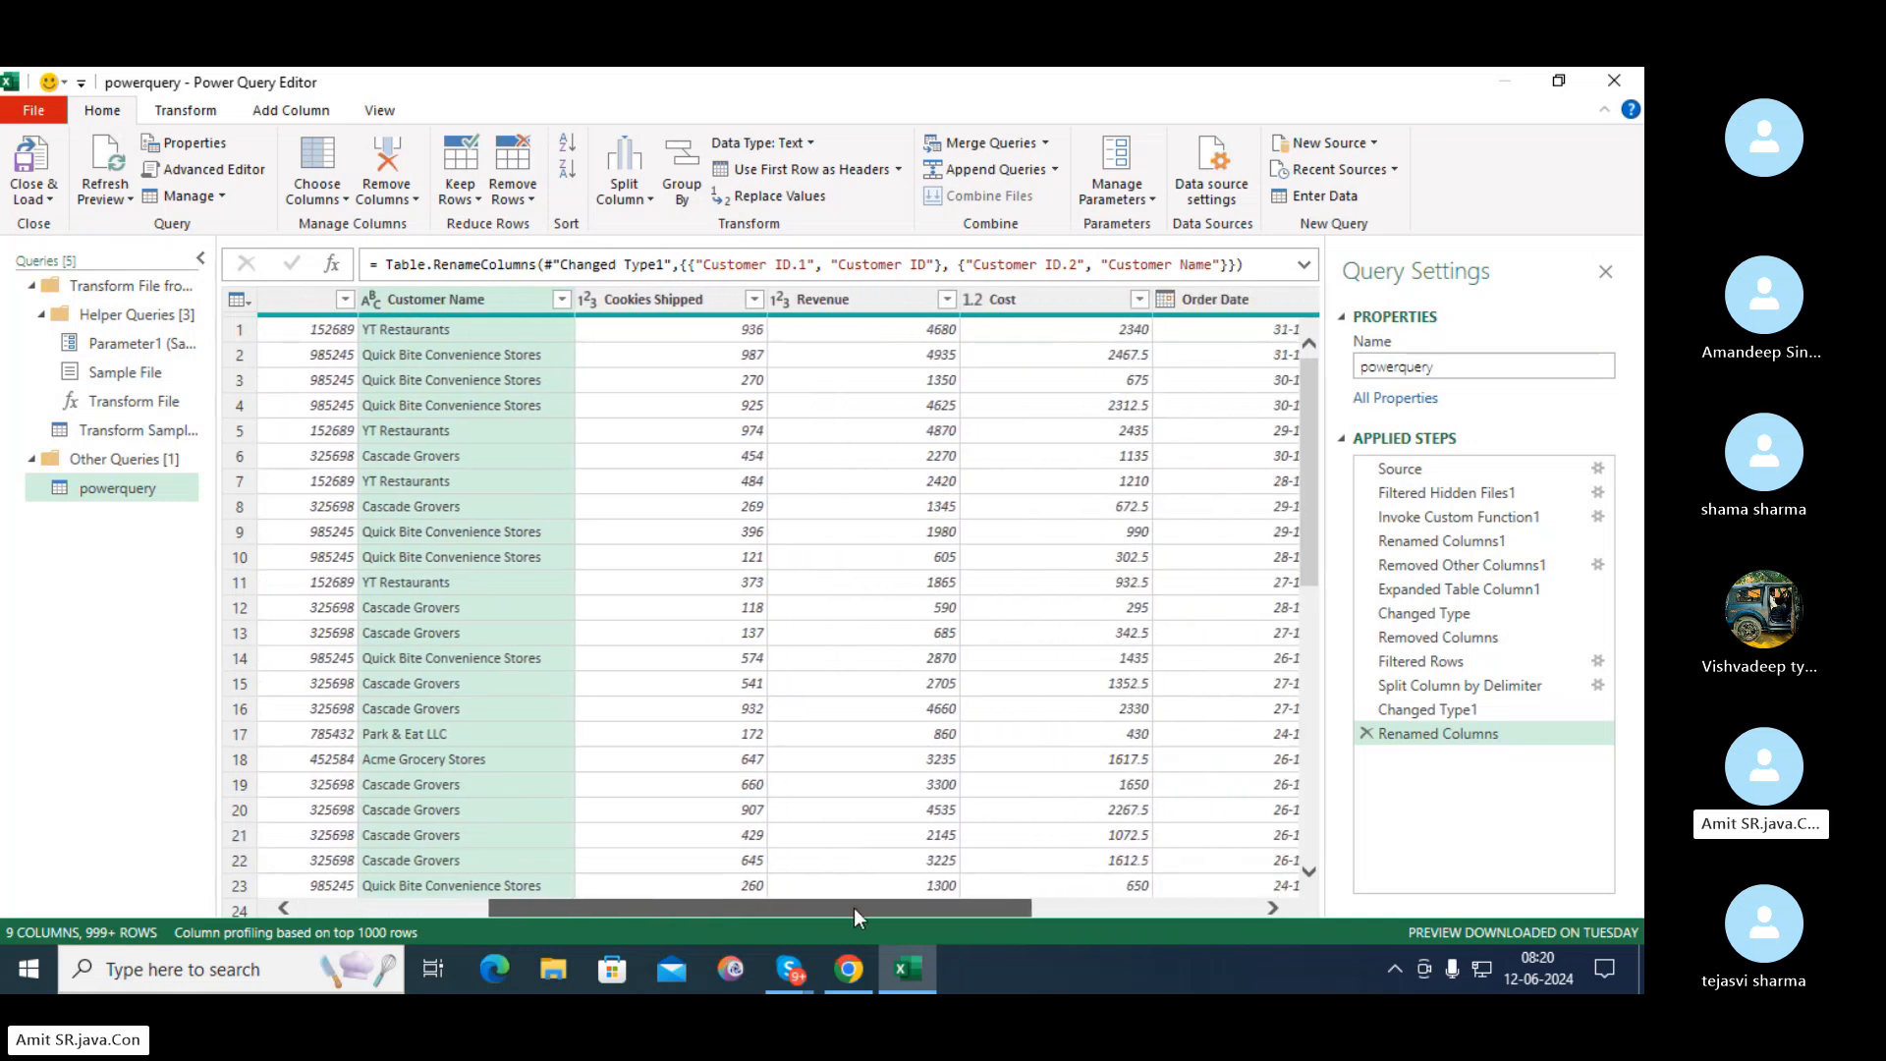
{"action": "left_click_drag", "start_coordinate": [852, 908], "coordinate": [853, 907]}
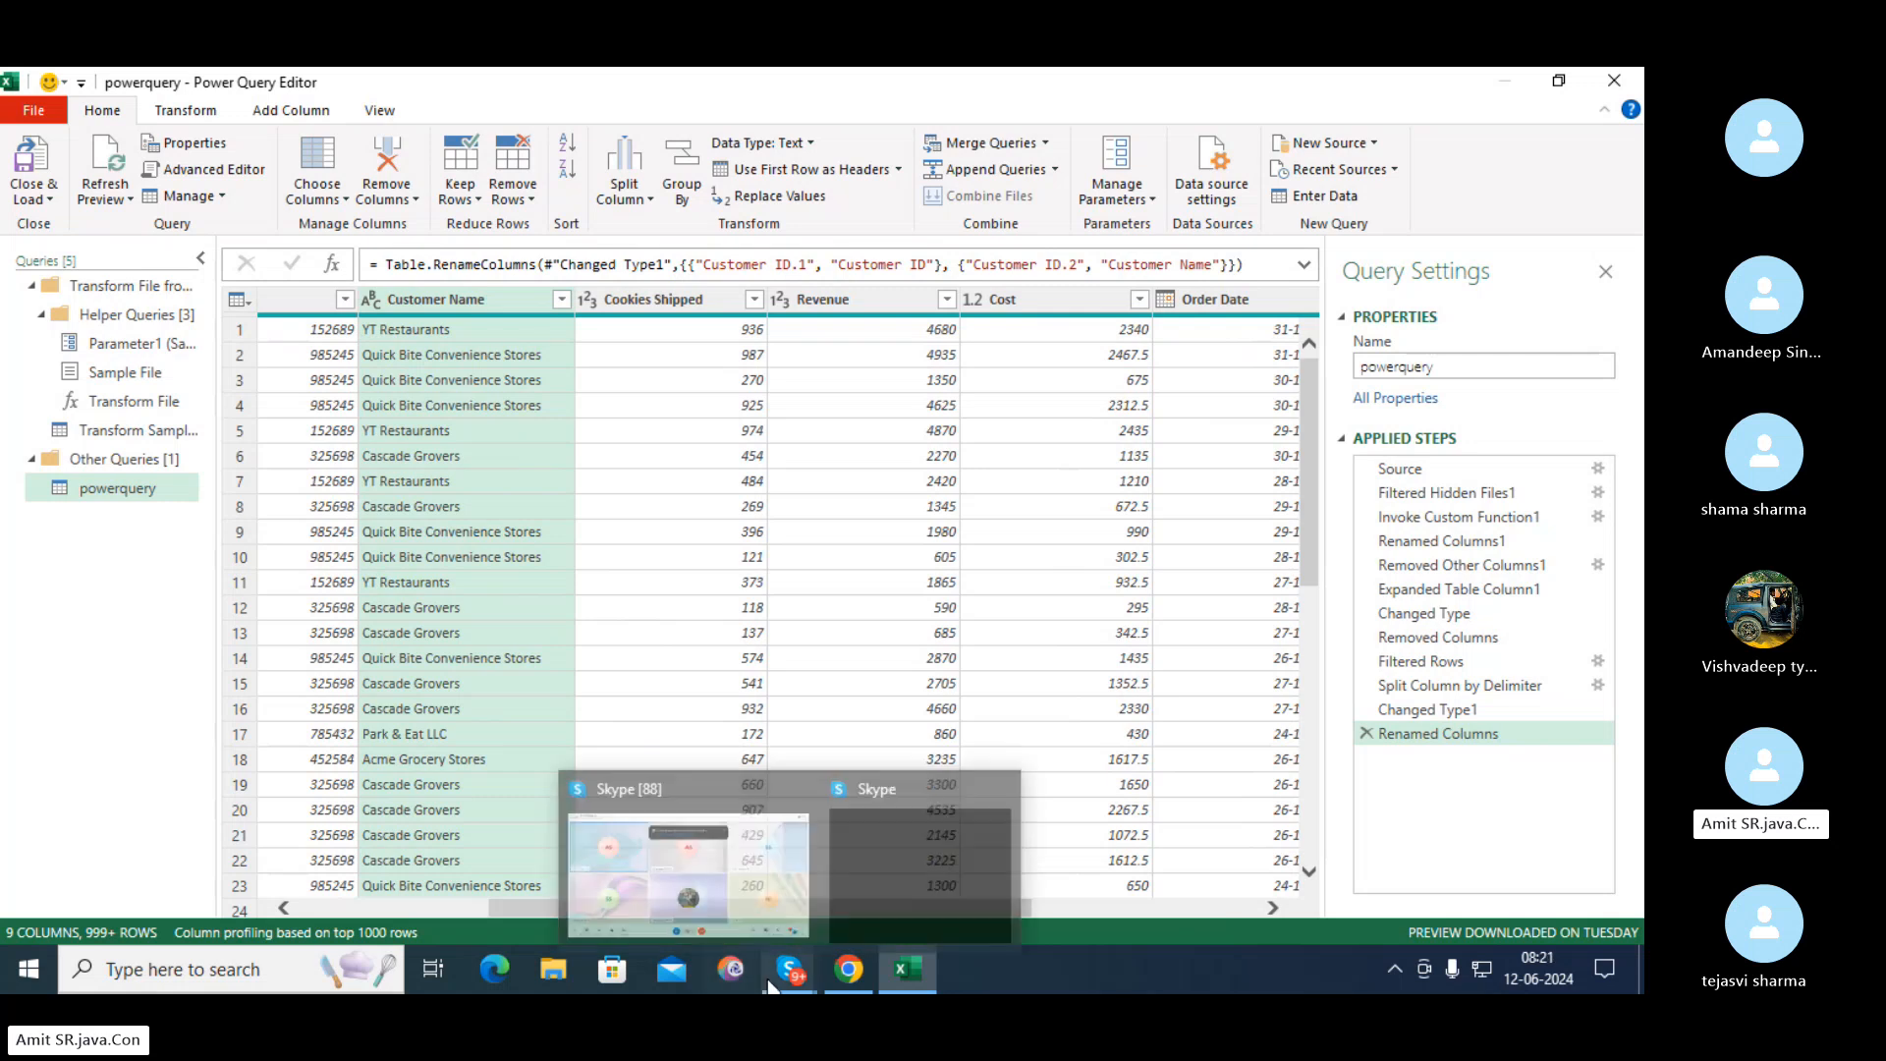
{"action": "left_click", "coordinate": [825, 299]}
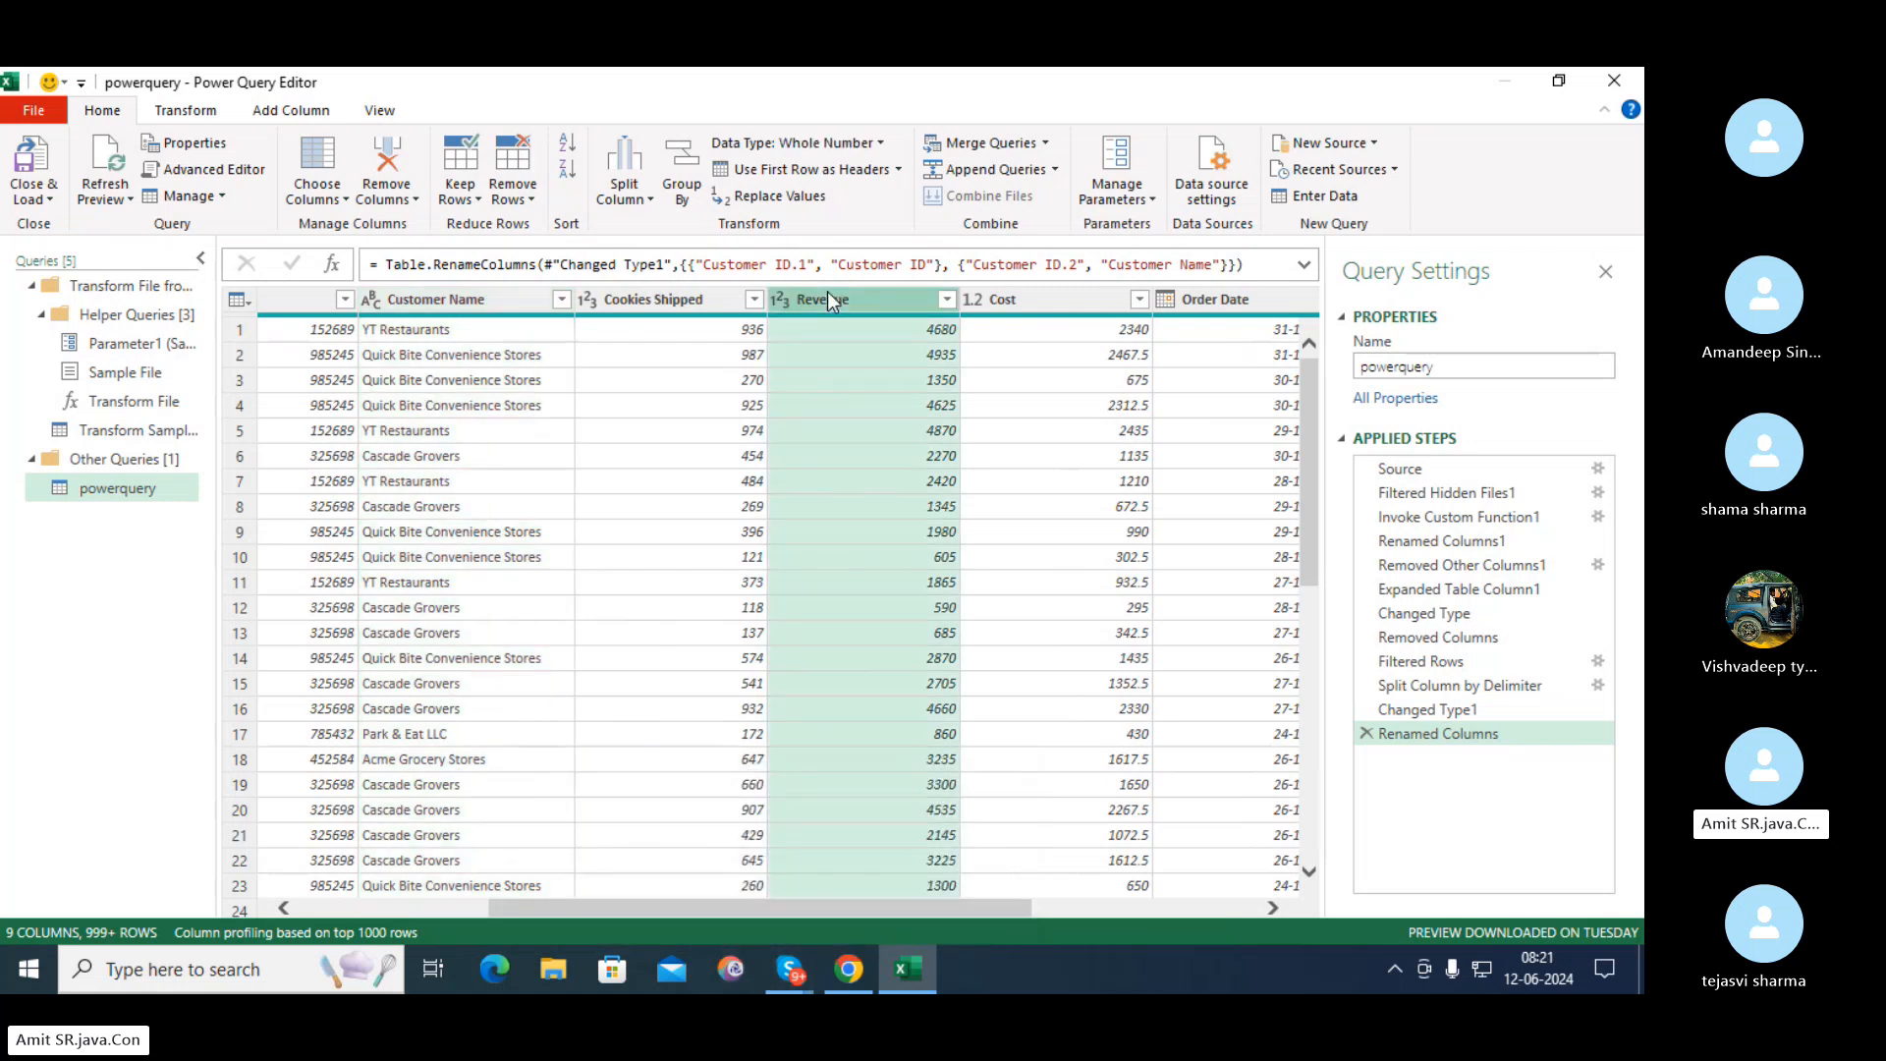
{"action": "left_click", "coordinate": [1032, 301], "text": "ctrl"}
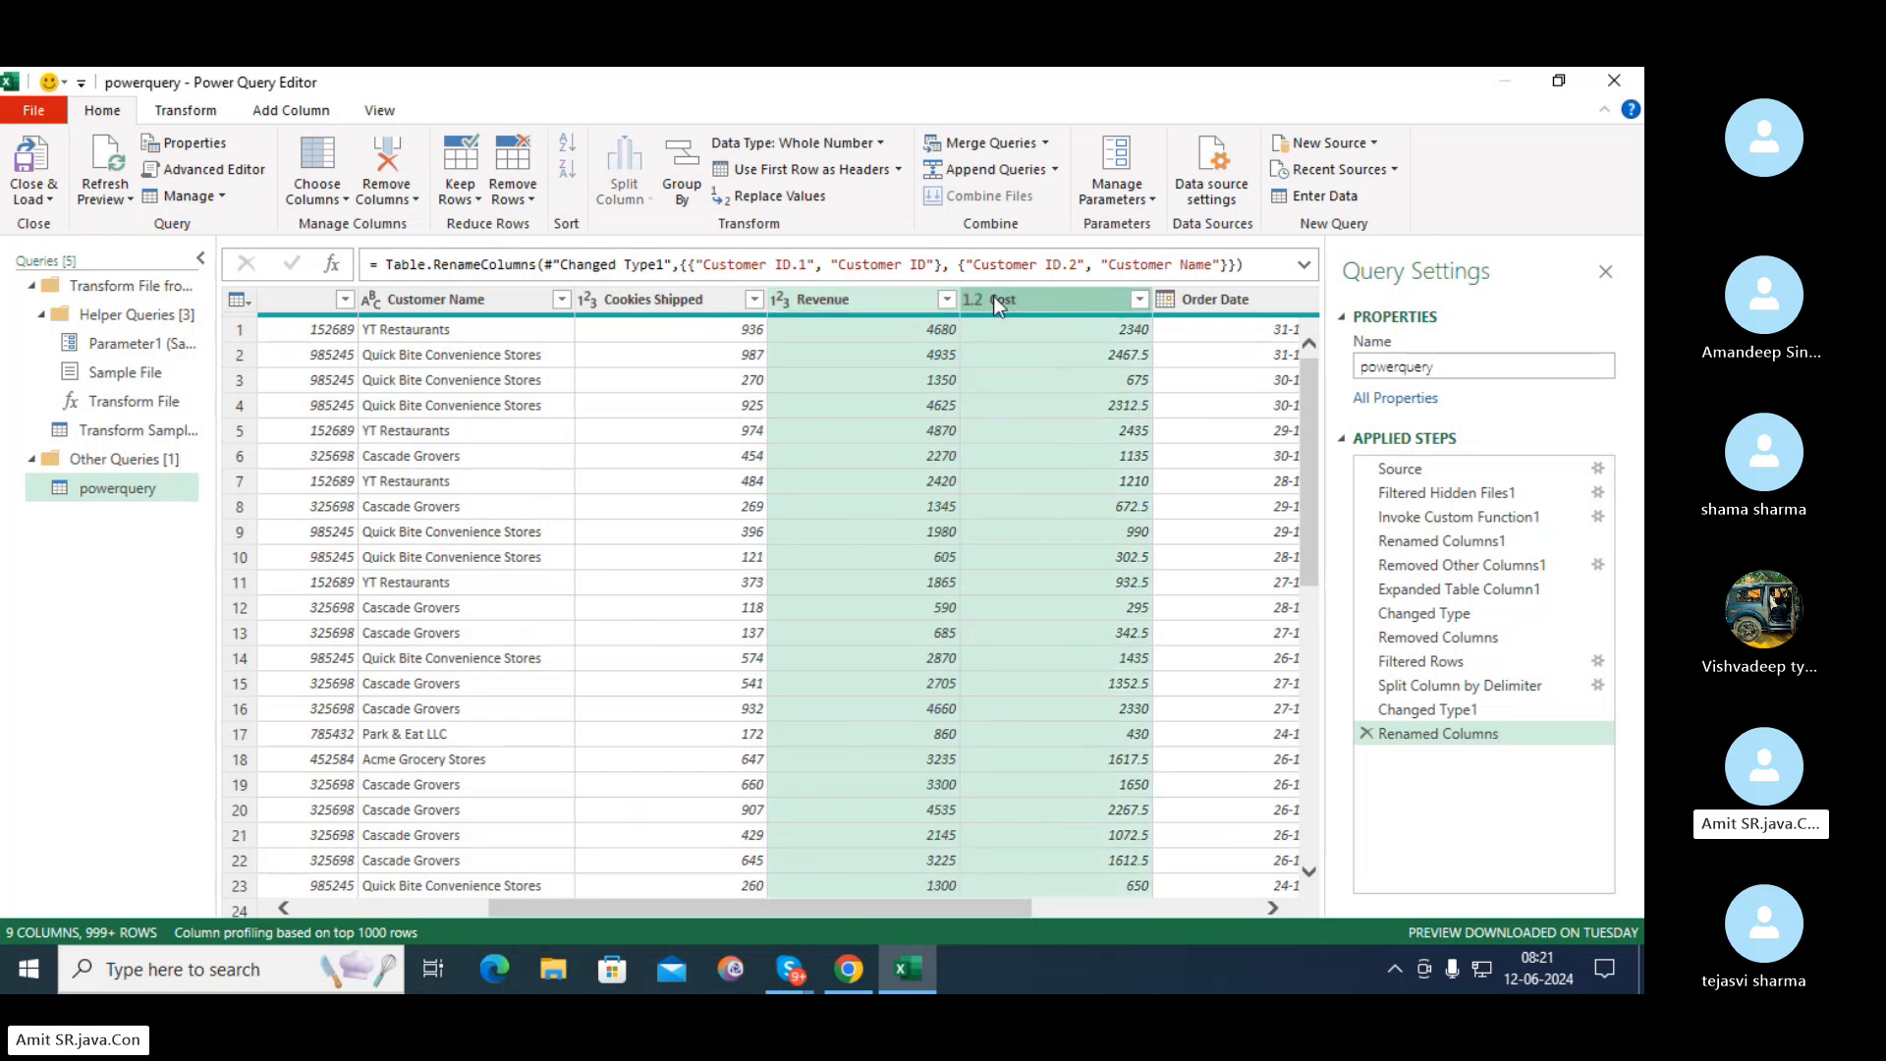
{"action": "right_click", "coordinate": [994, 296]}
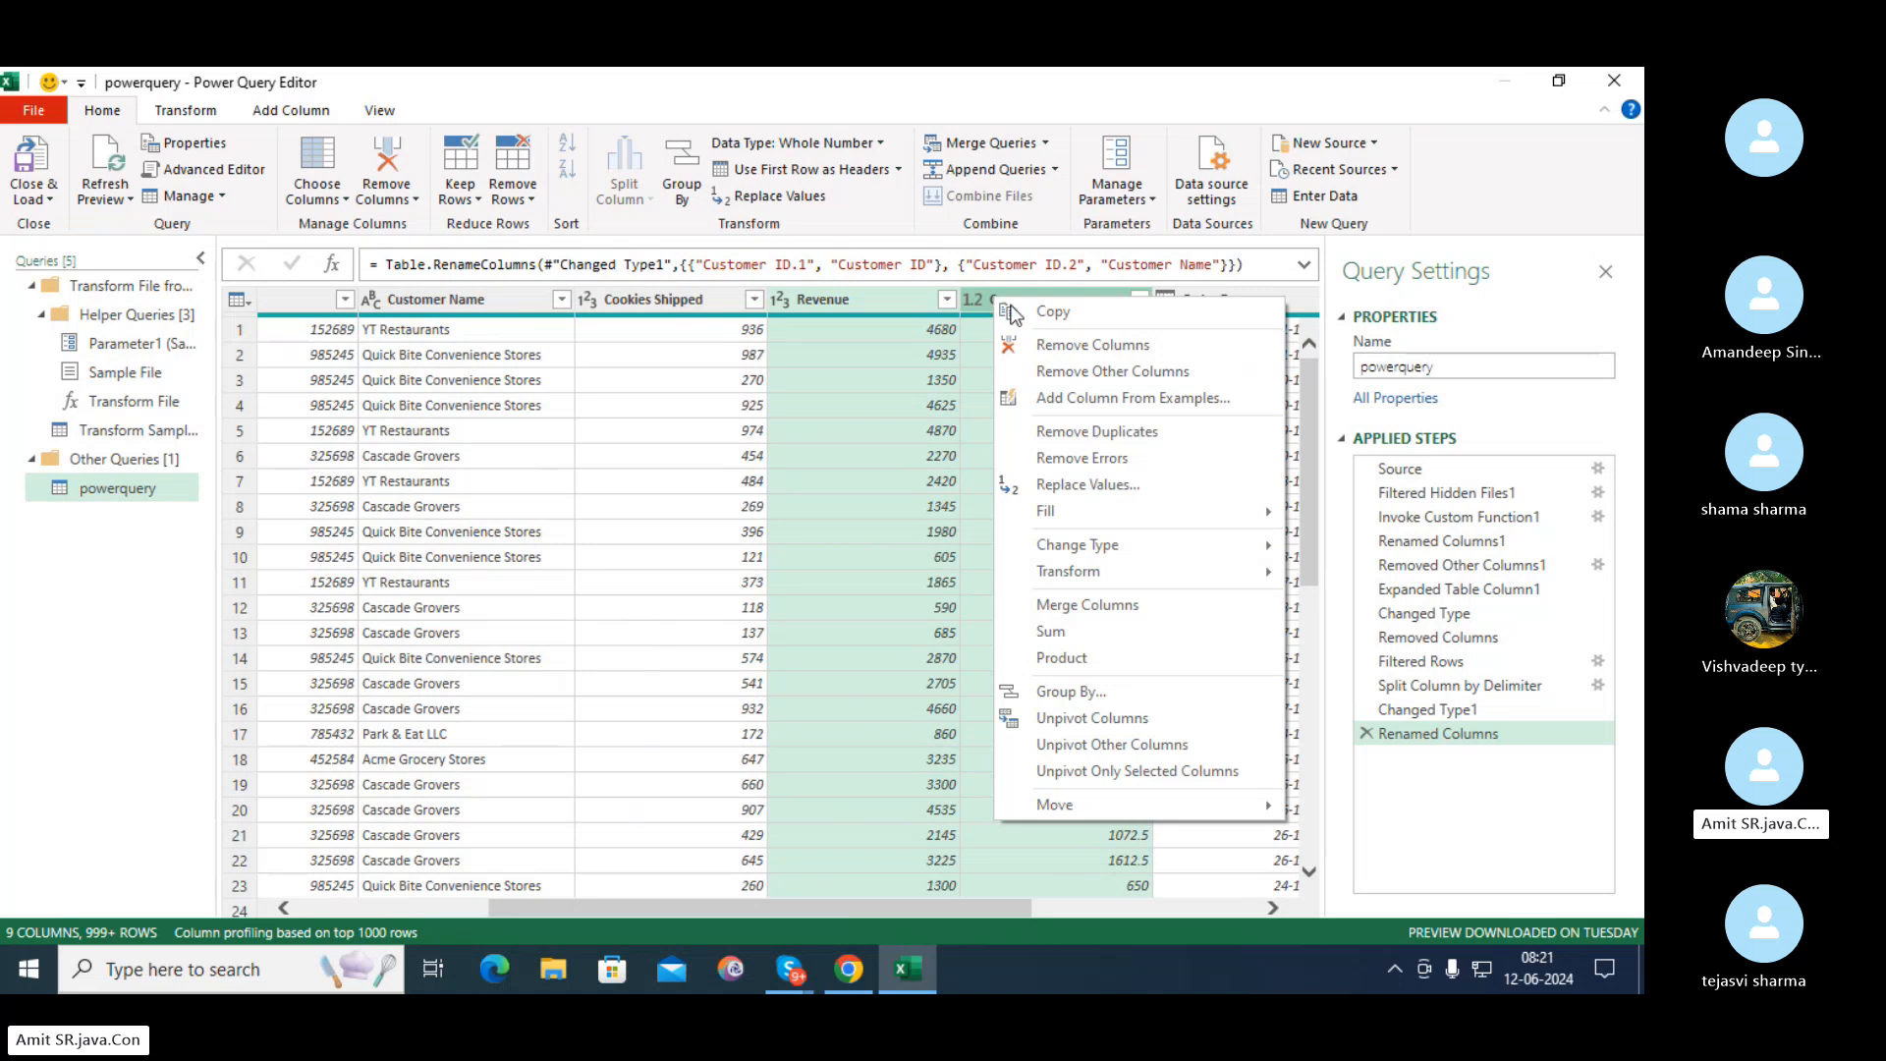
{"action": "mouse_move", "coordinate": [1179, 547]}
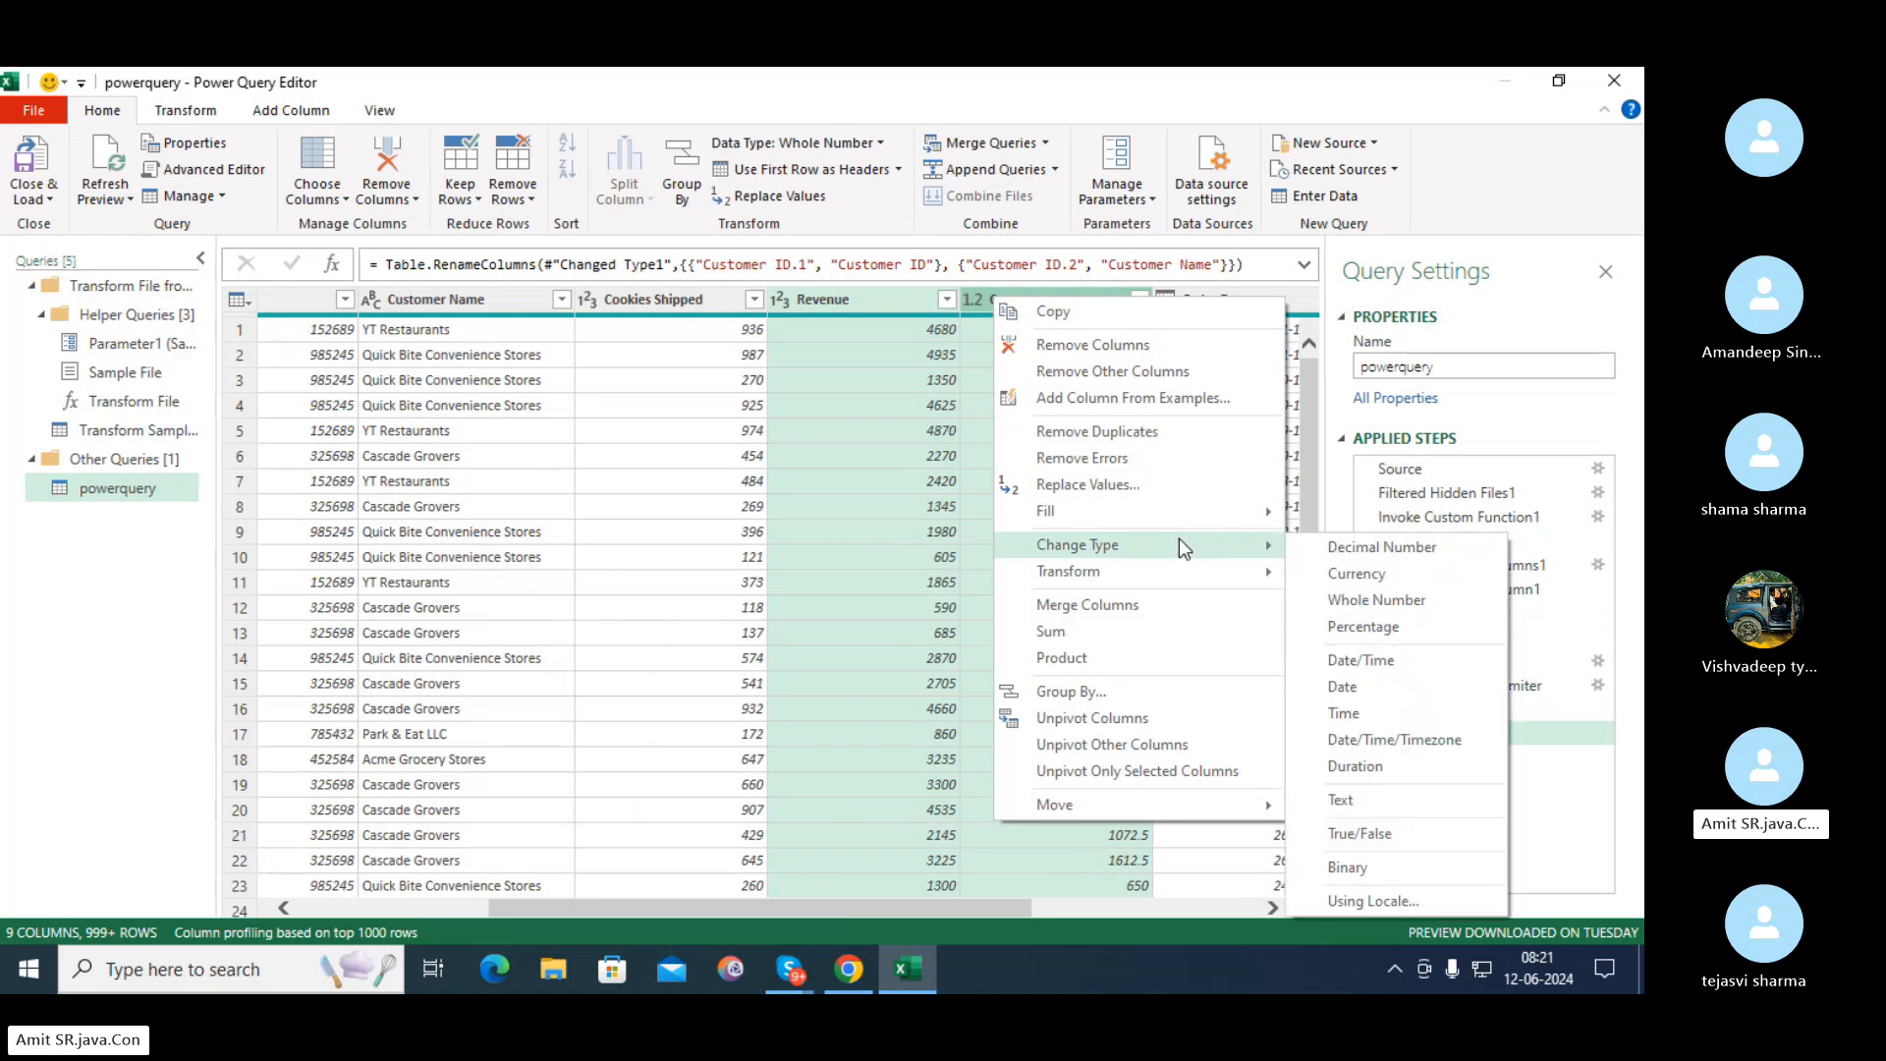
{"action": "left_click", "coordinate": [1356, 575]}
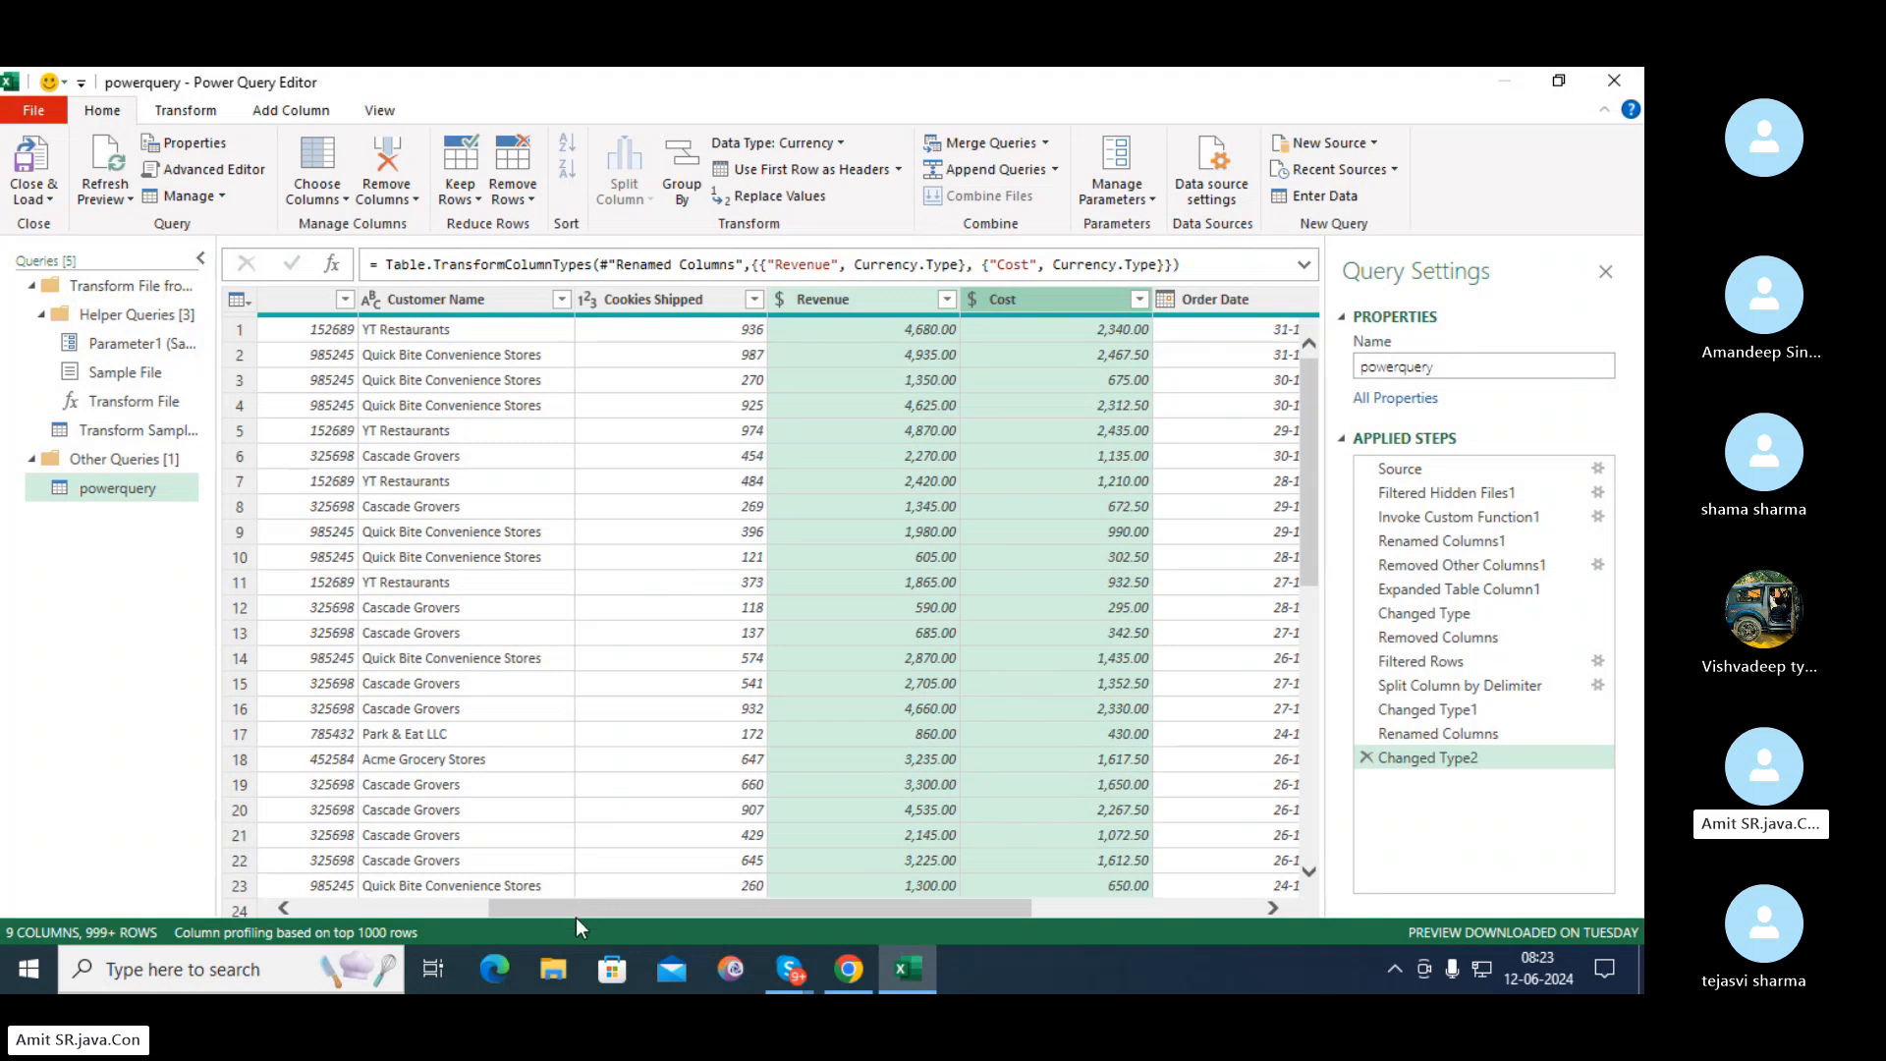
Add a column that subtracts Cost from Revenue using the Standard Subtract operation
{"action": "left_click_drag", "start_coordinate": [741, 912], "coordinate": [878, 921]}
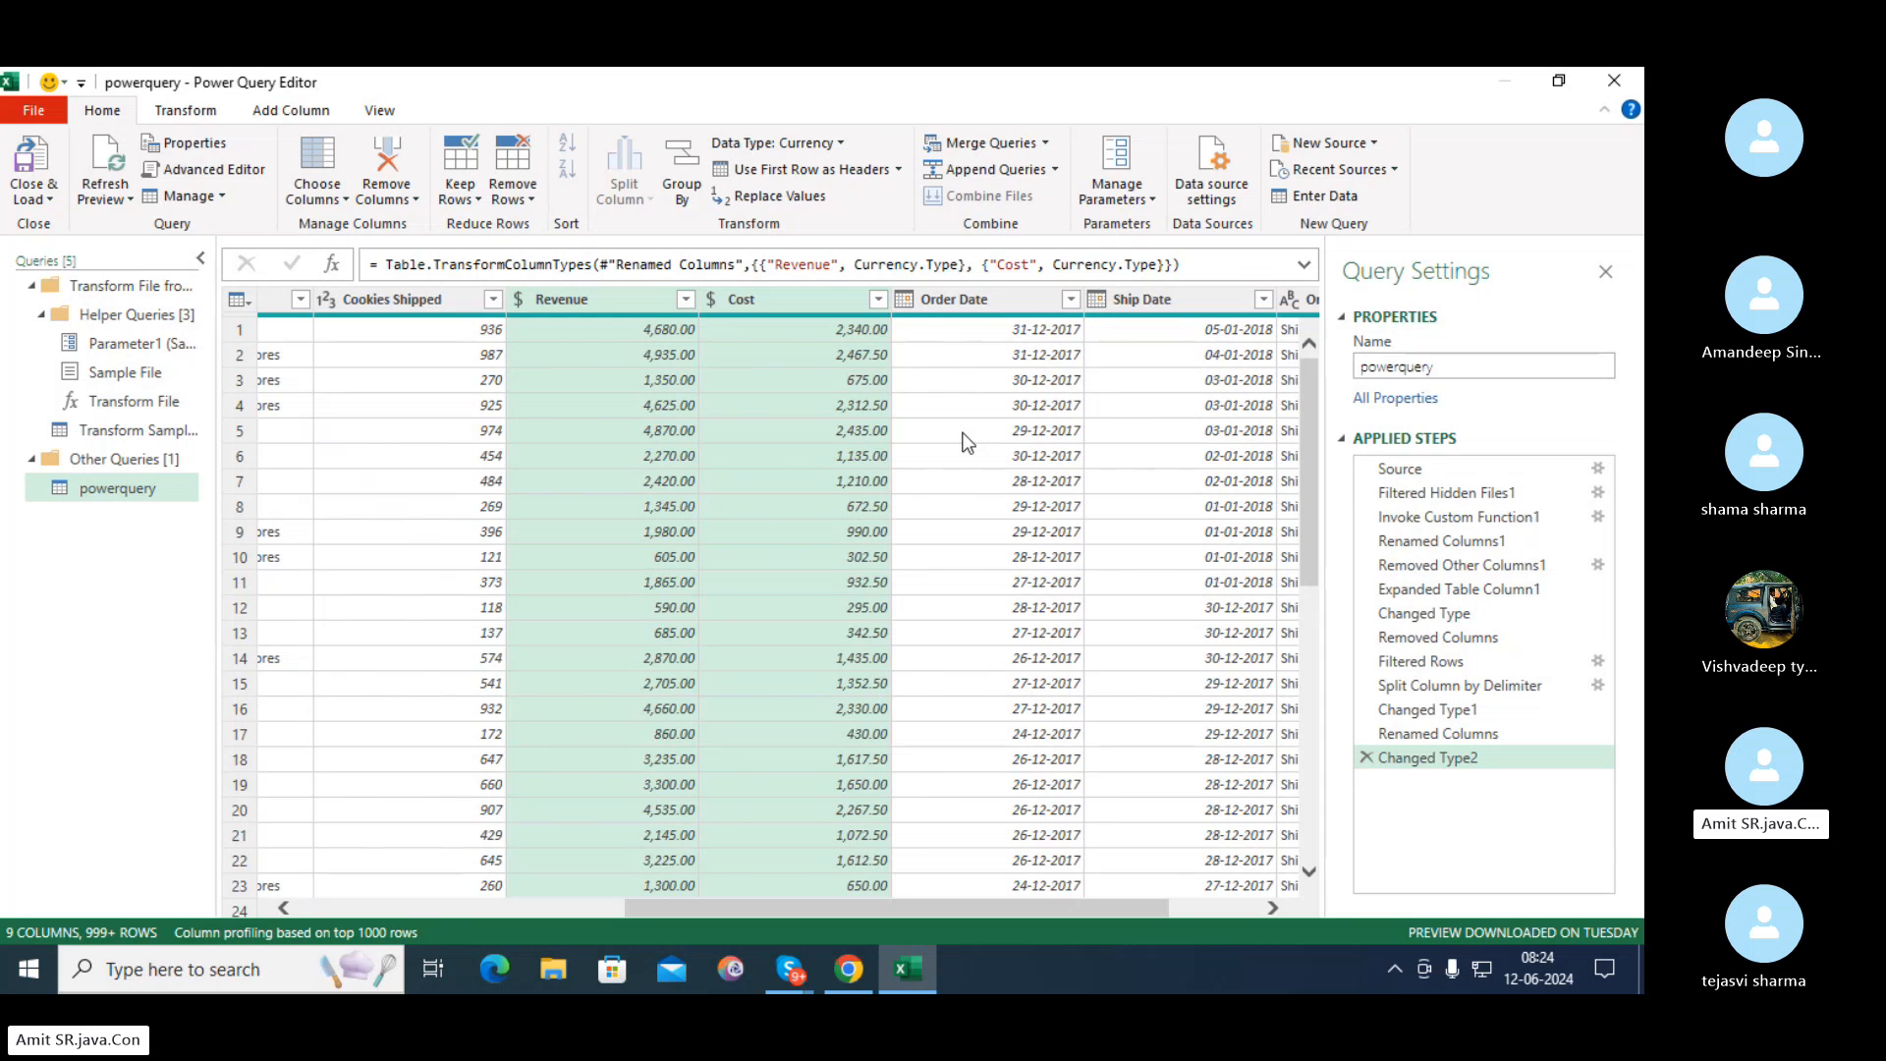
{"action": "left_click", "coordinate": [356, 460]}
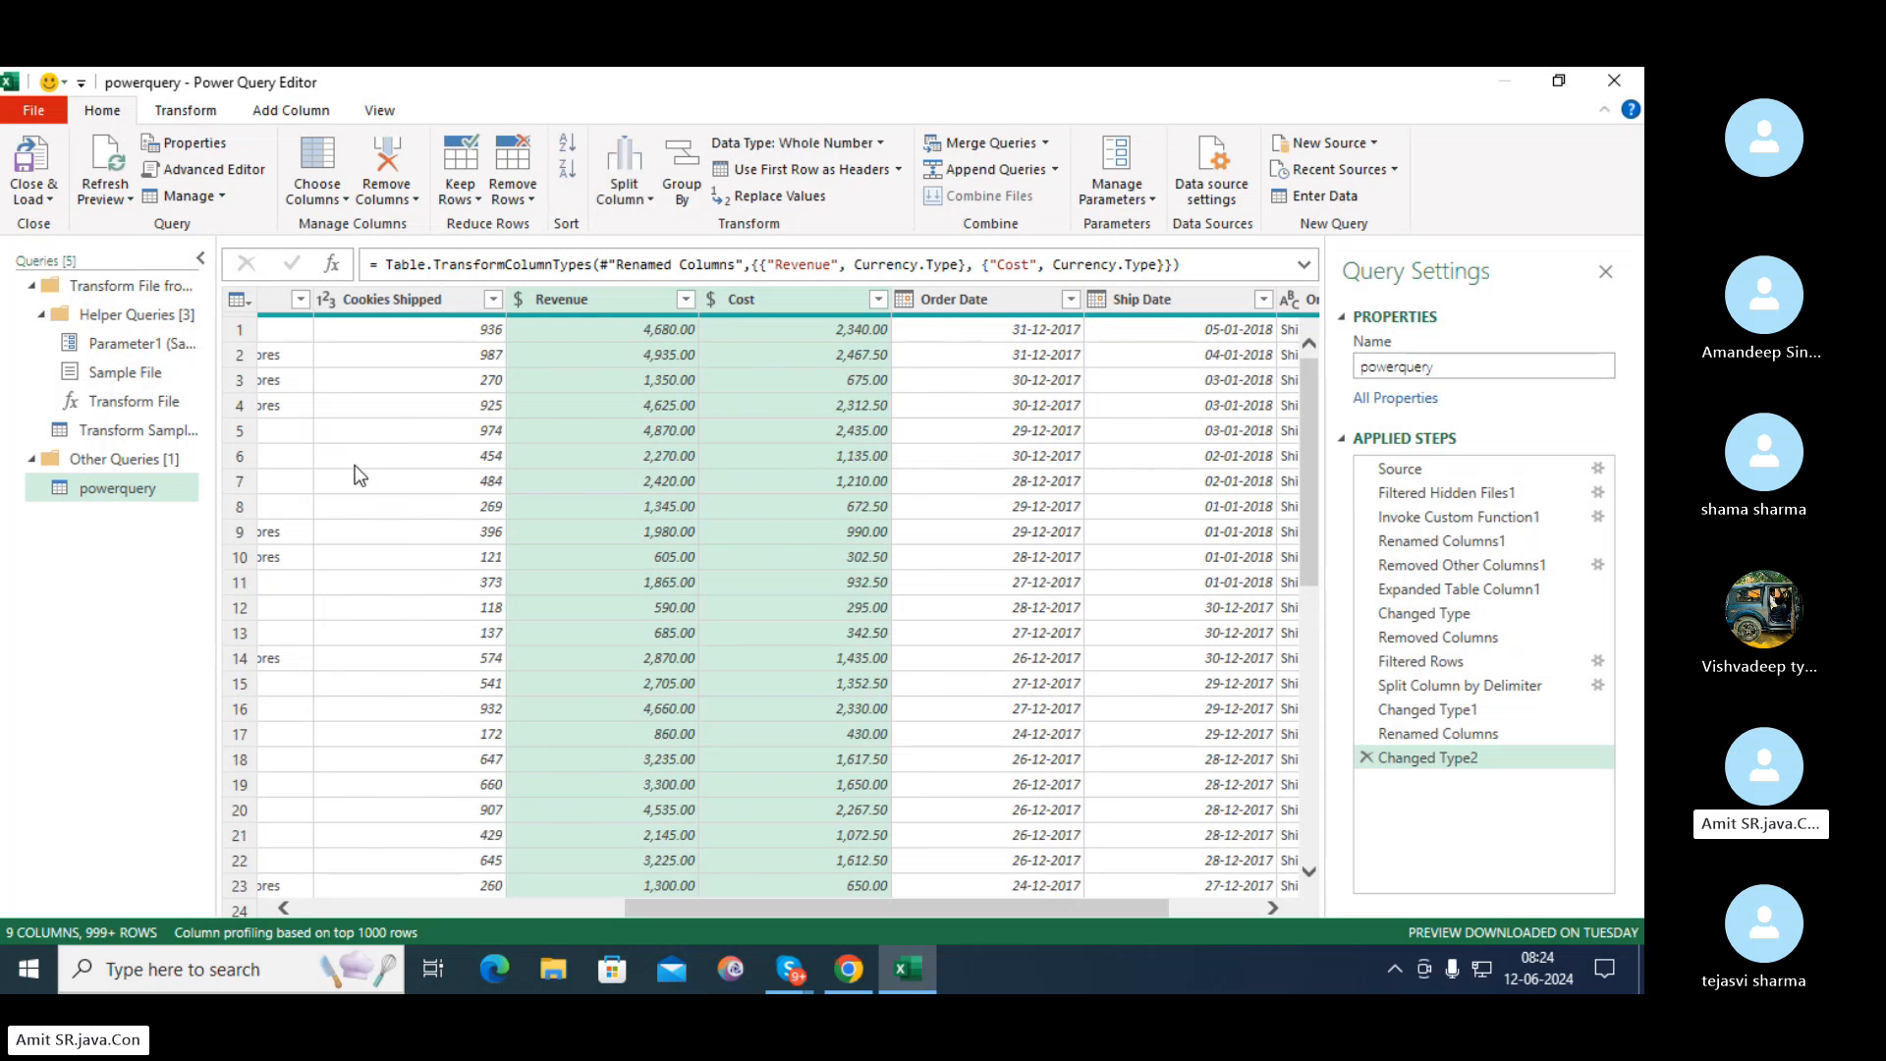
{"action": "left_click", "coordinate": [628, 299]}
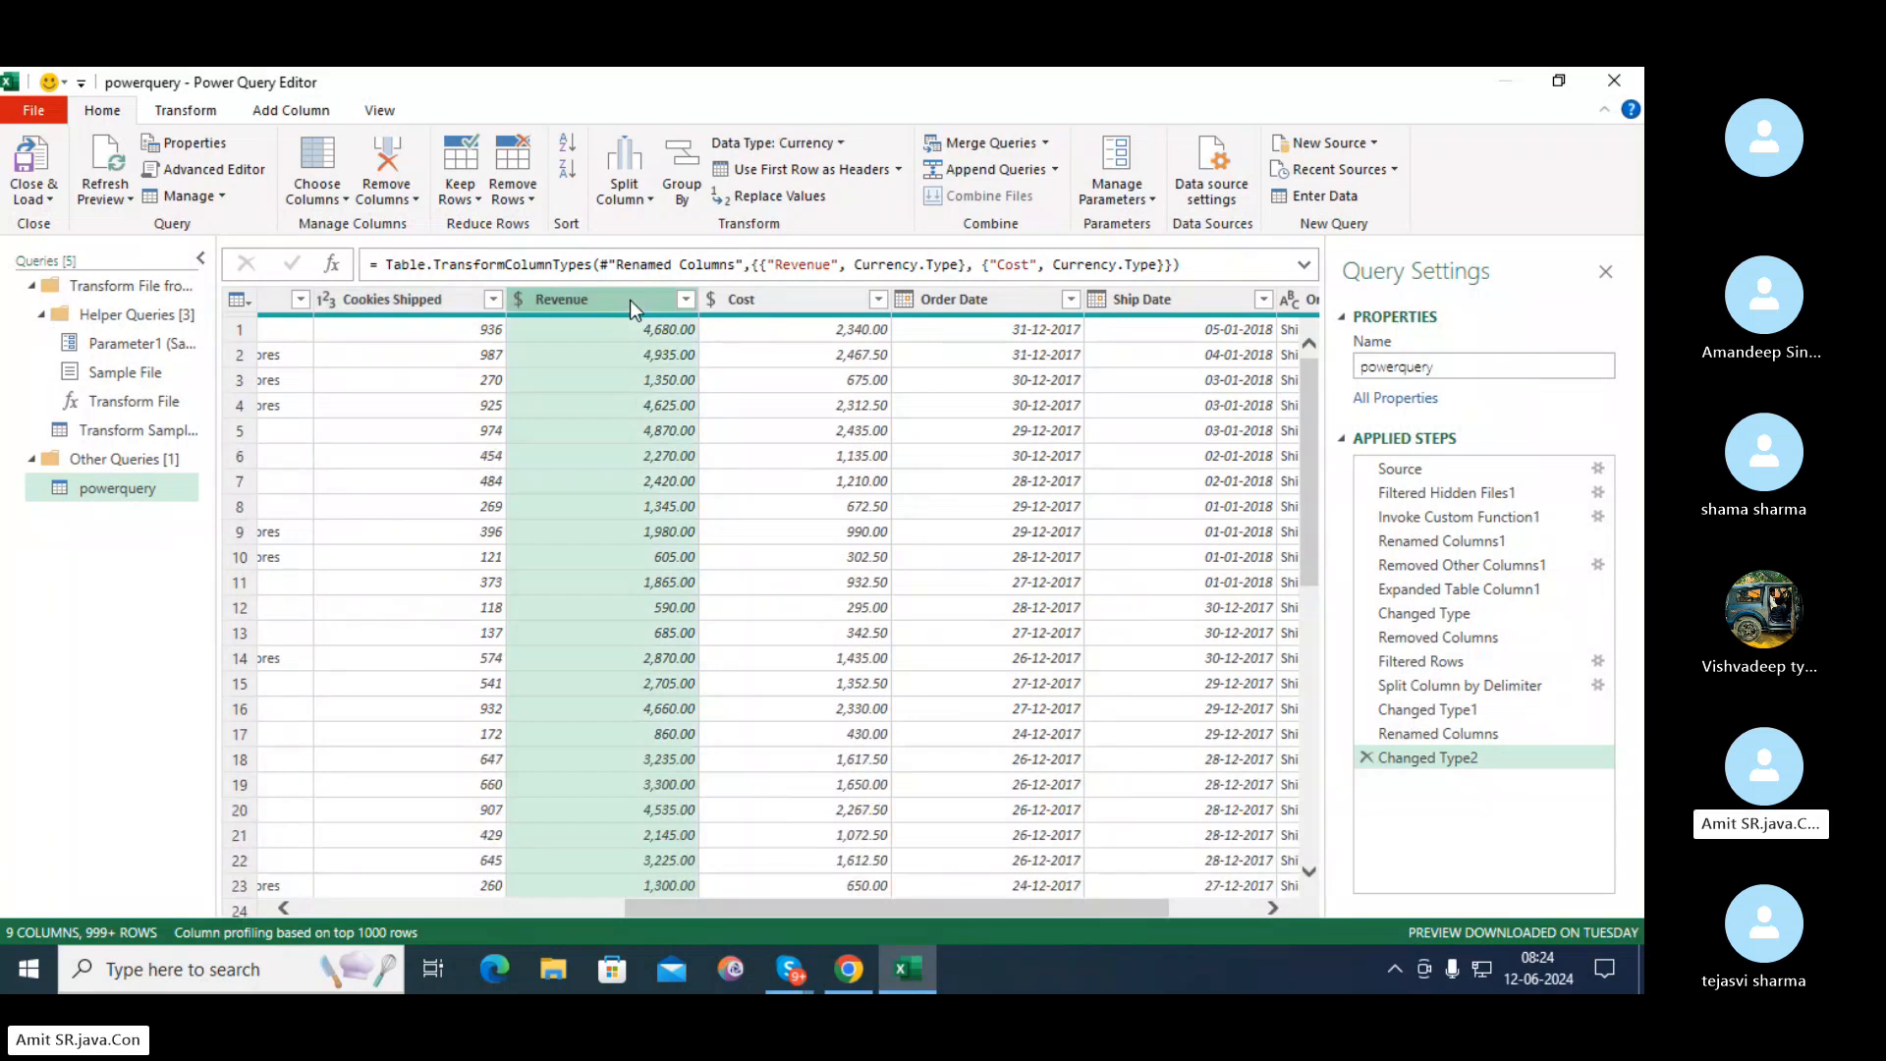
{"action": "key", "text": "shift+Right"}
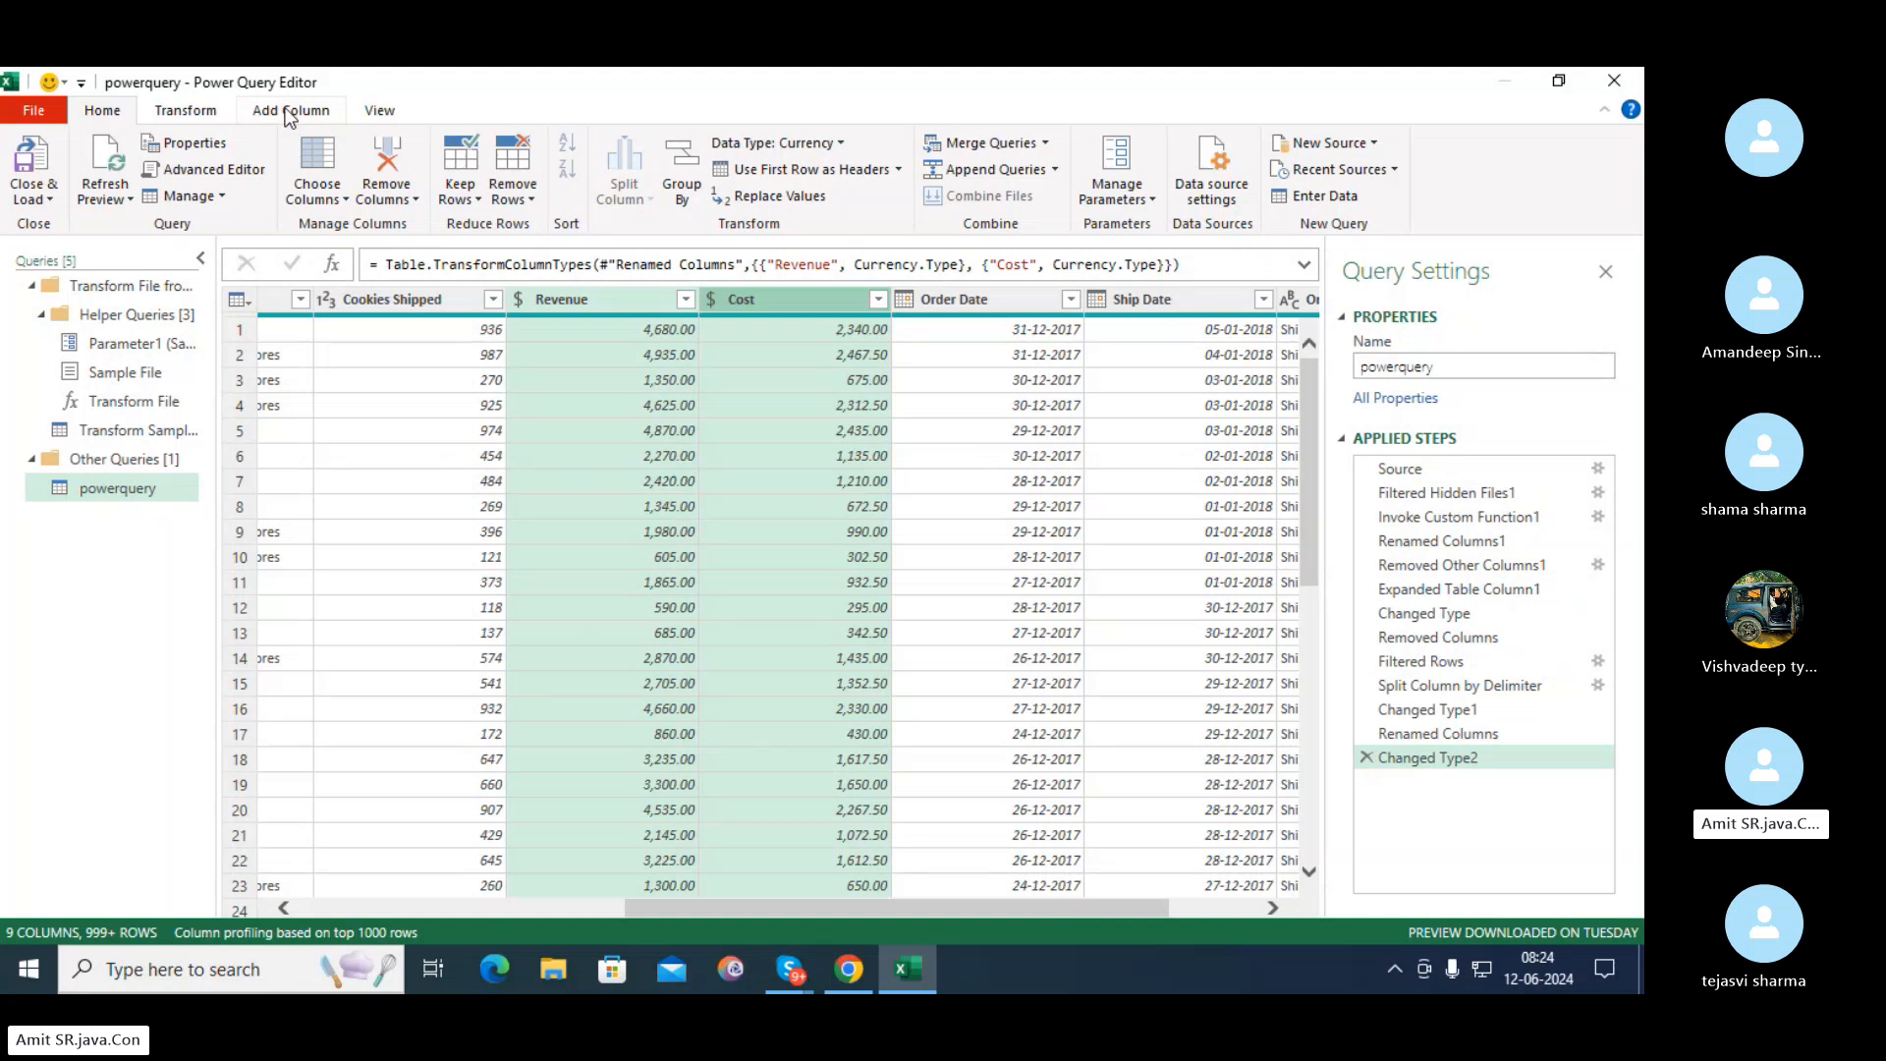
{"action": "left_click", "coordinate": [290, 112]}
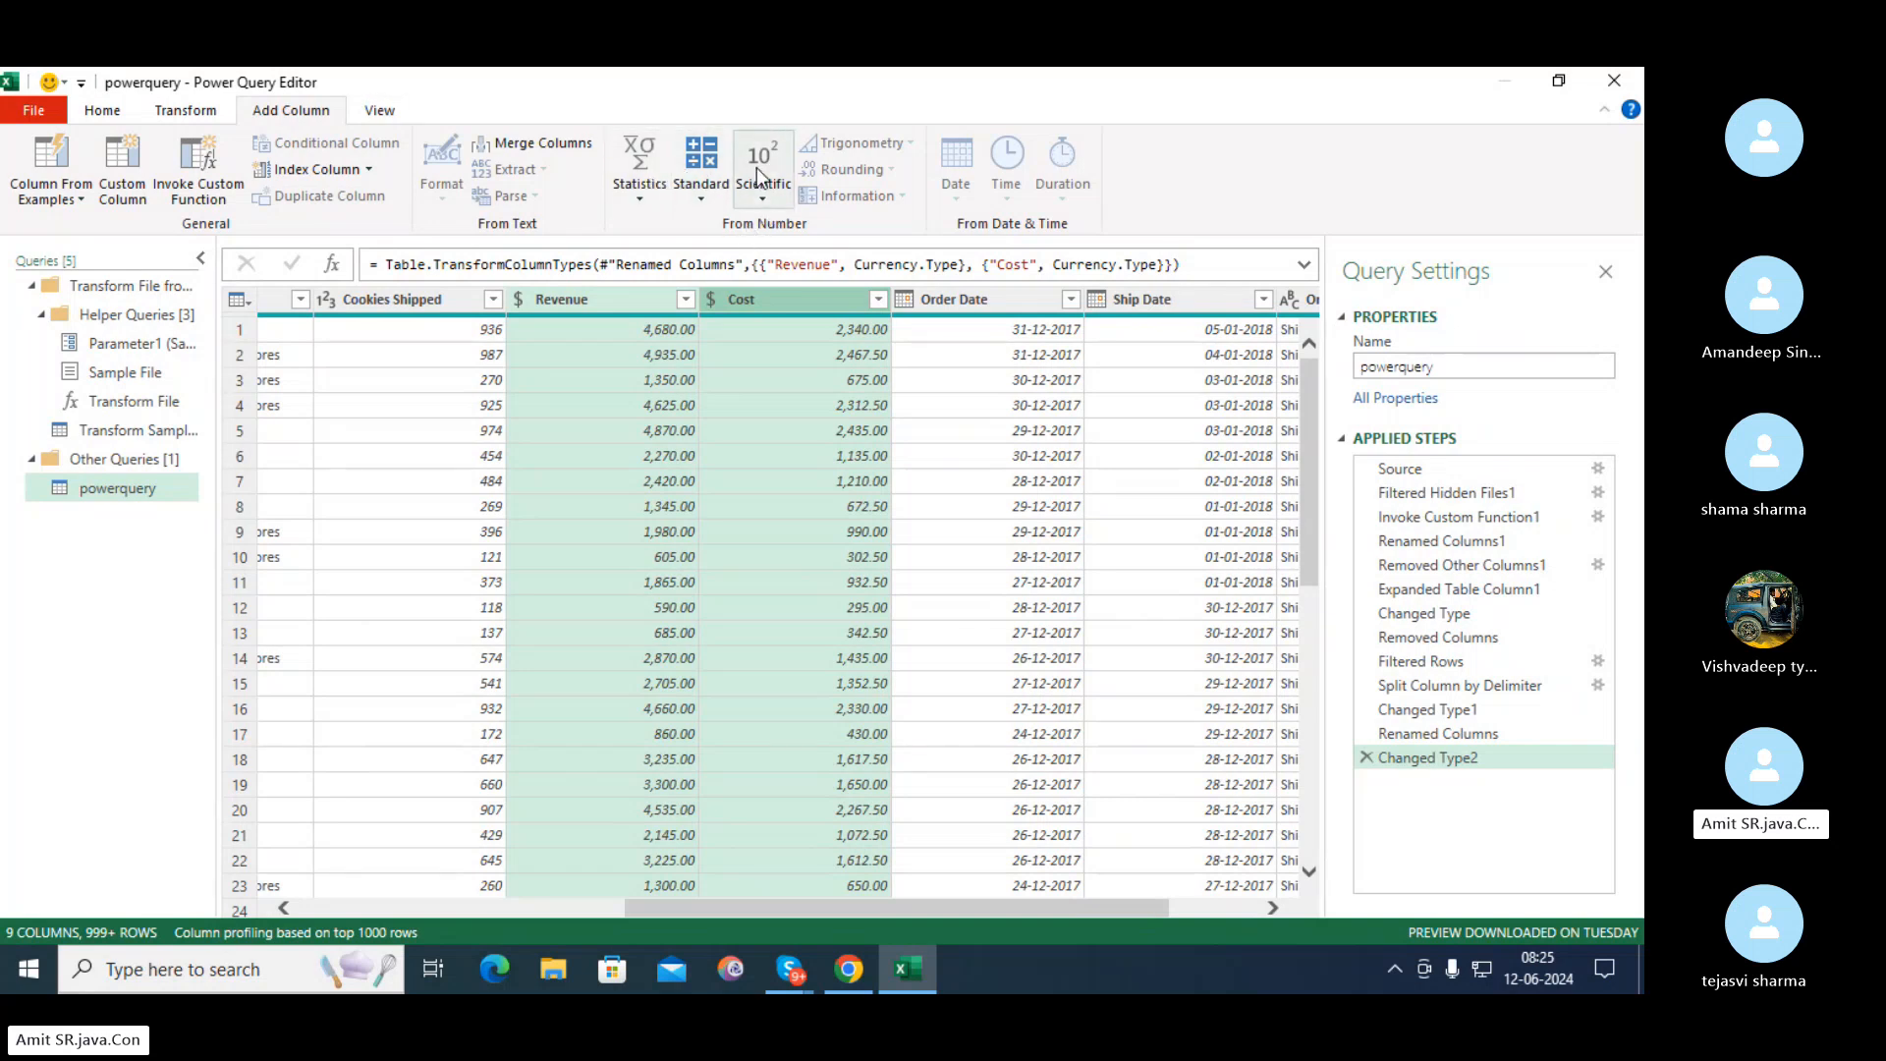
{"action": "left_click", "coordinate": [703, 199]}
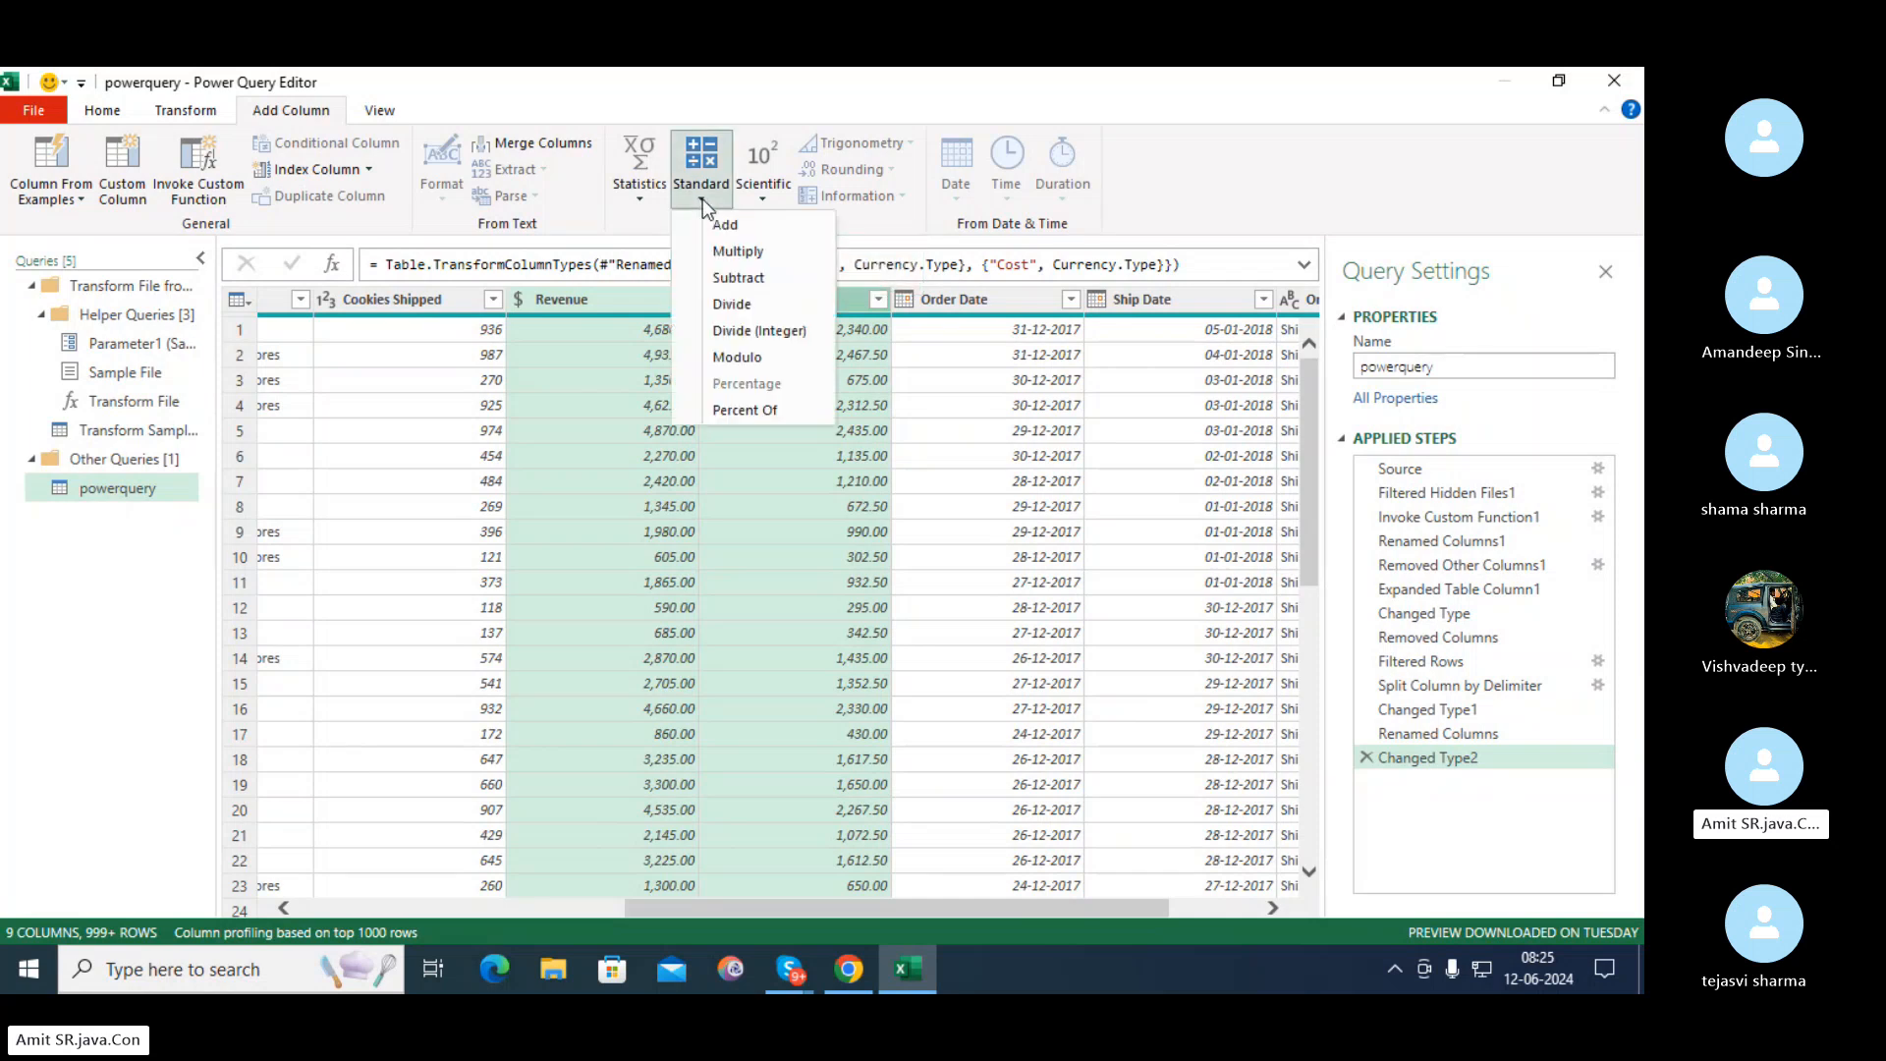
{"action": "left_click", "coordinate": [742, 278]}
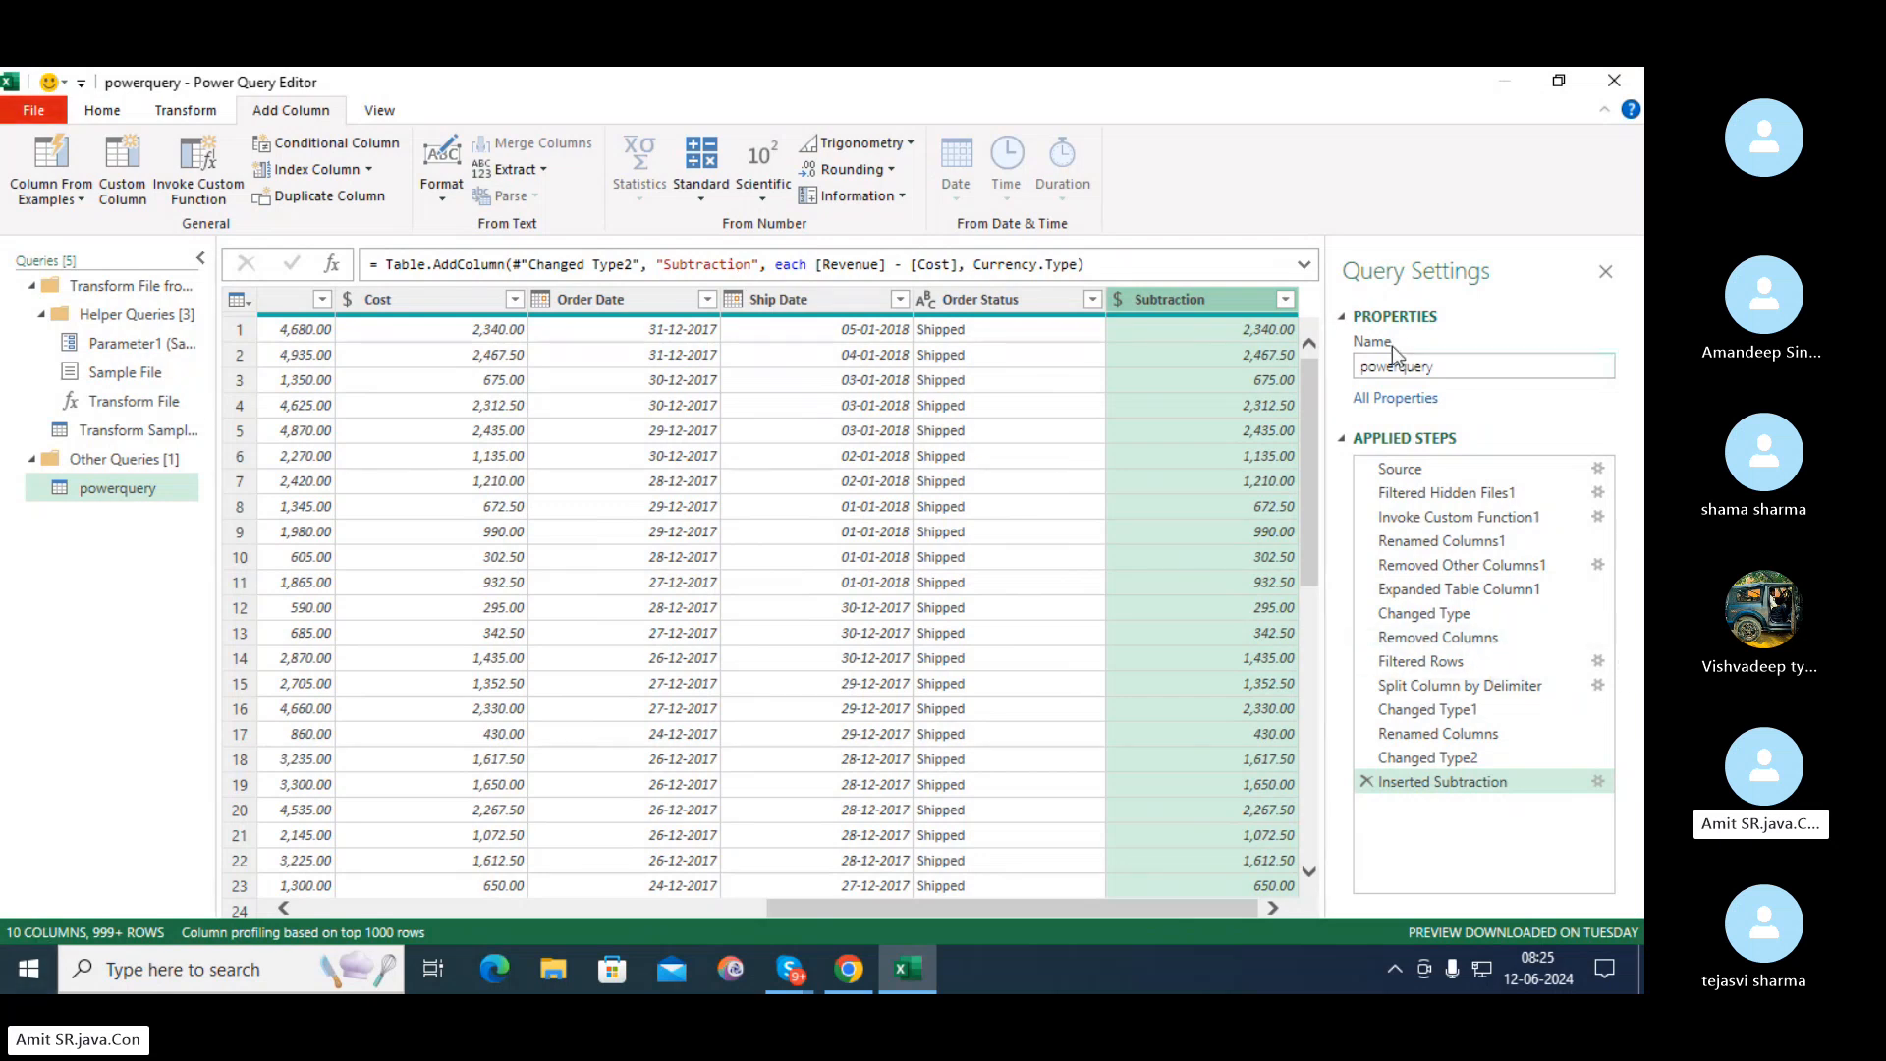
Rename the new Subtraction column to PROFIT and move it between the Cost and Order Date columns
{"action": "double_click", "coordinate": [1209, 303]}
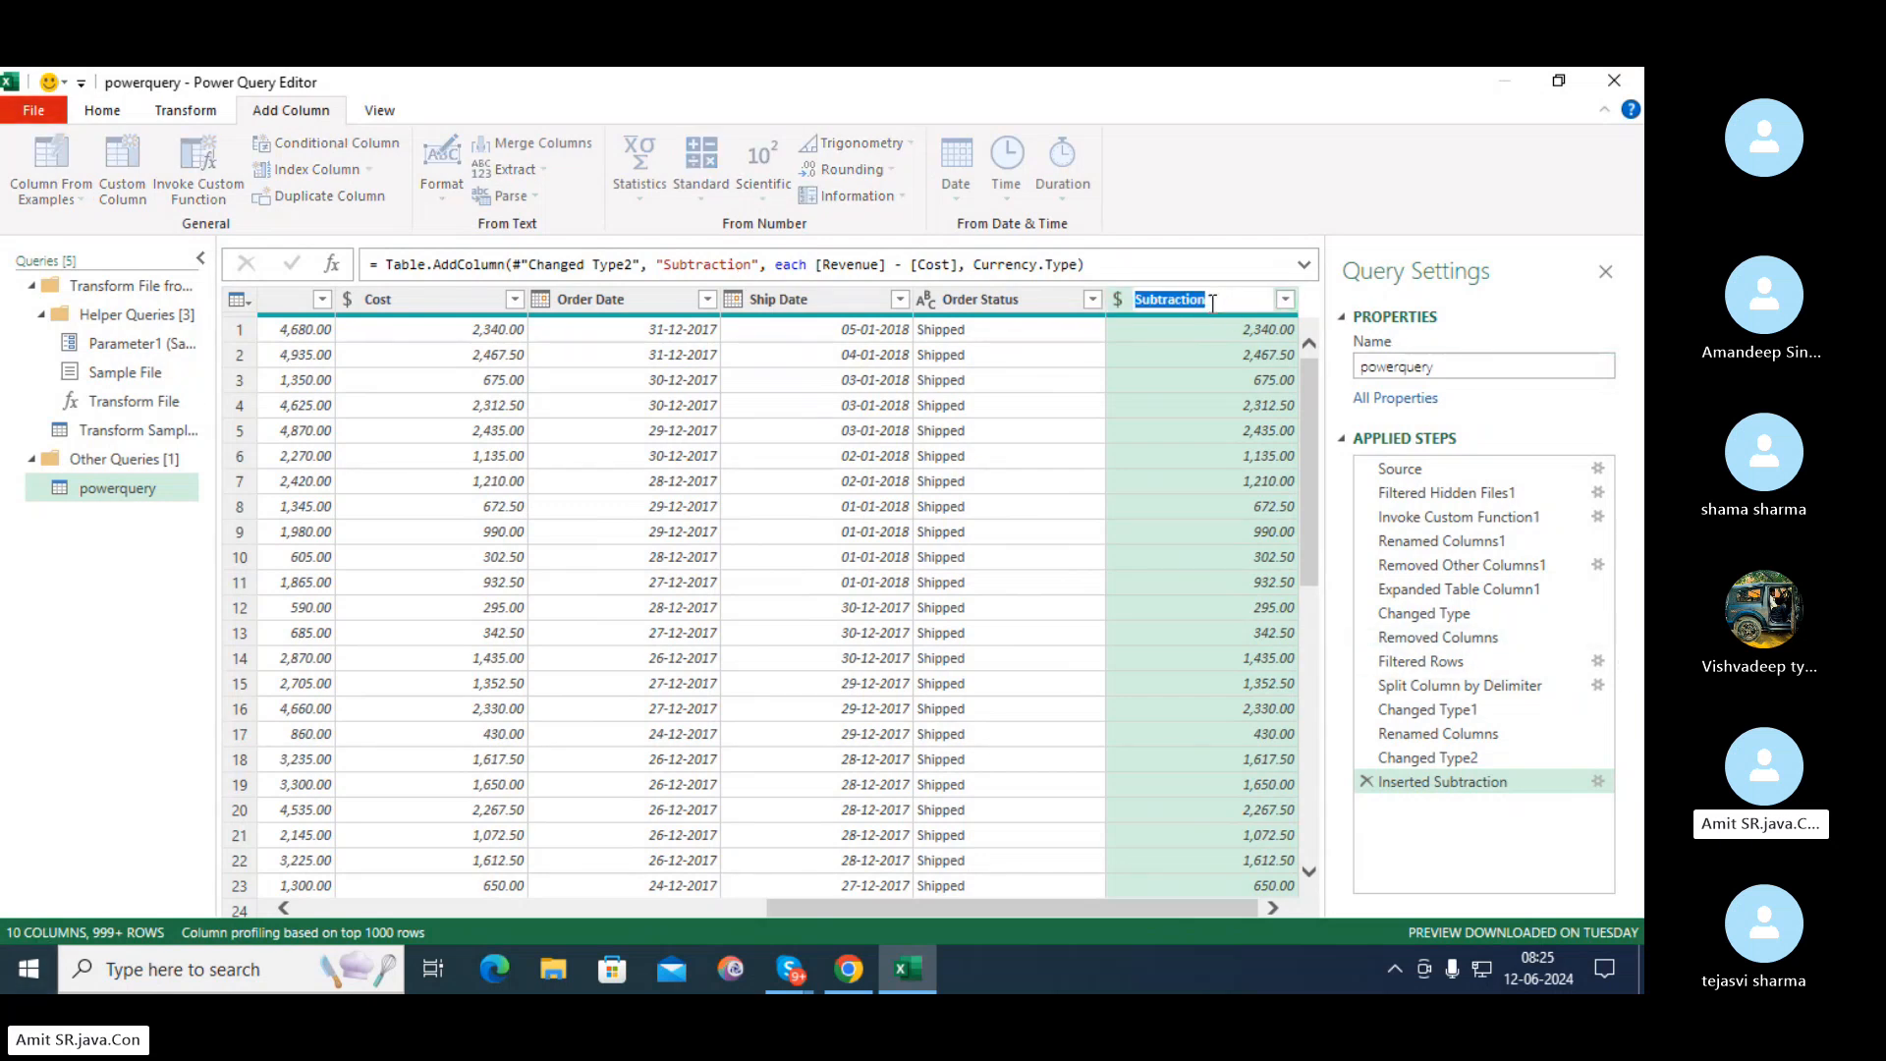
{"action": "type", "text": "PROFIT"}
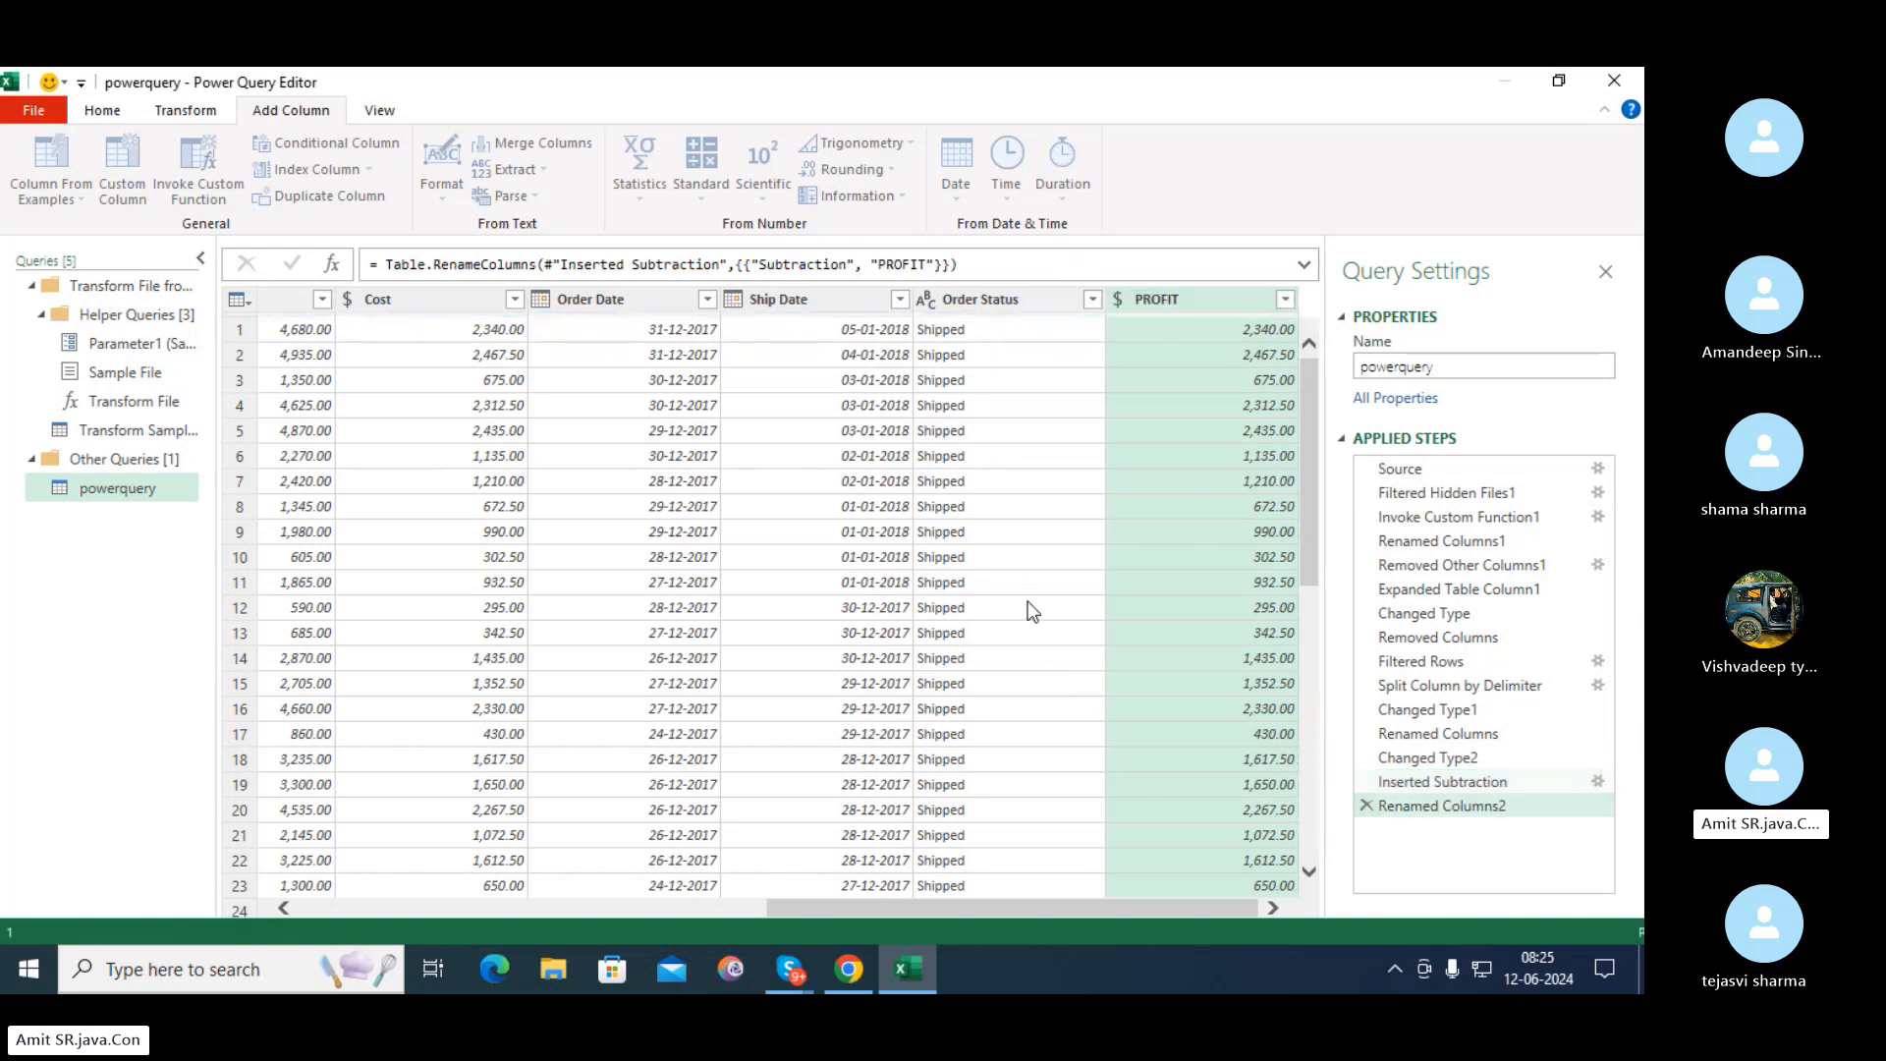
{"action": "key", "text": "Return"}
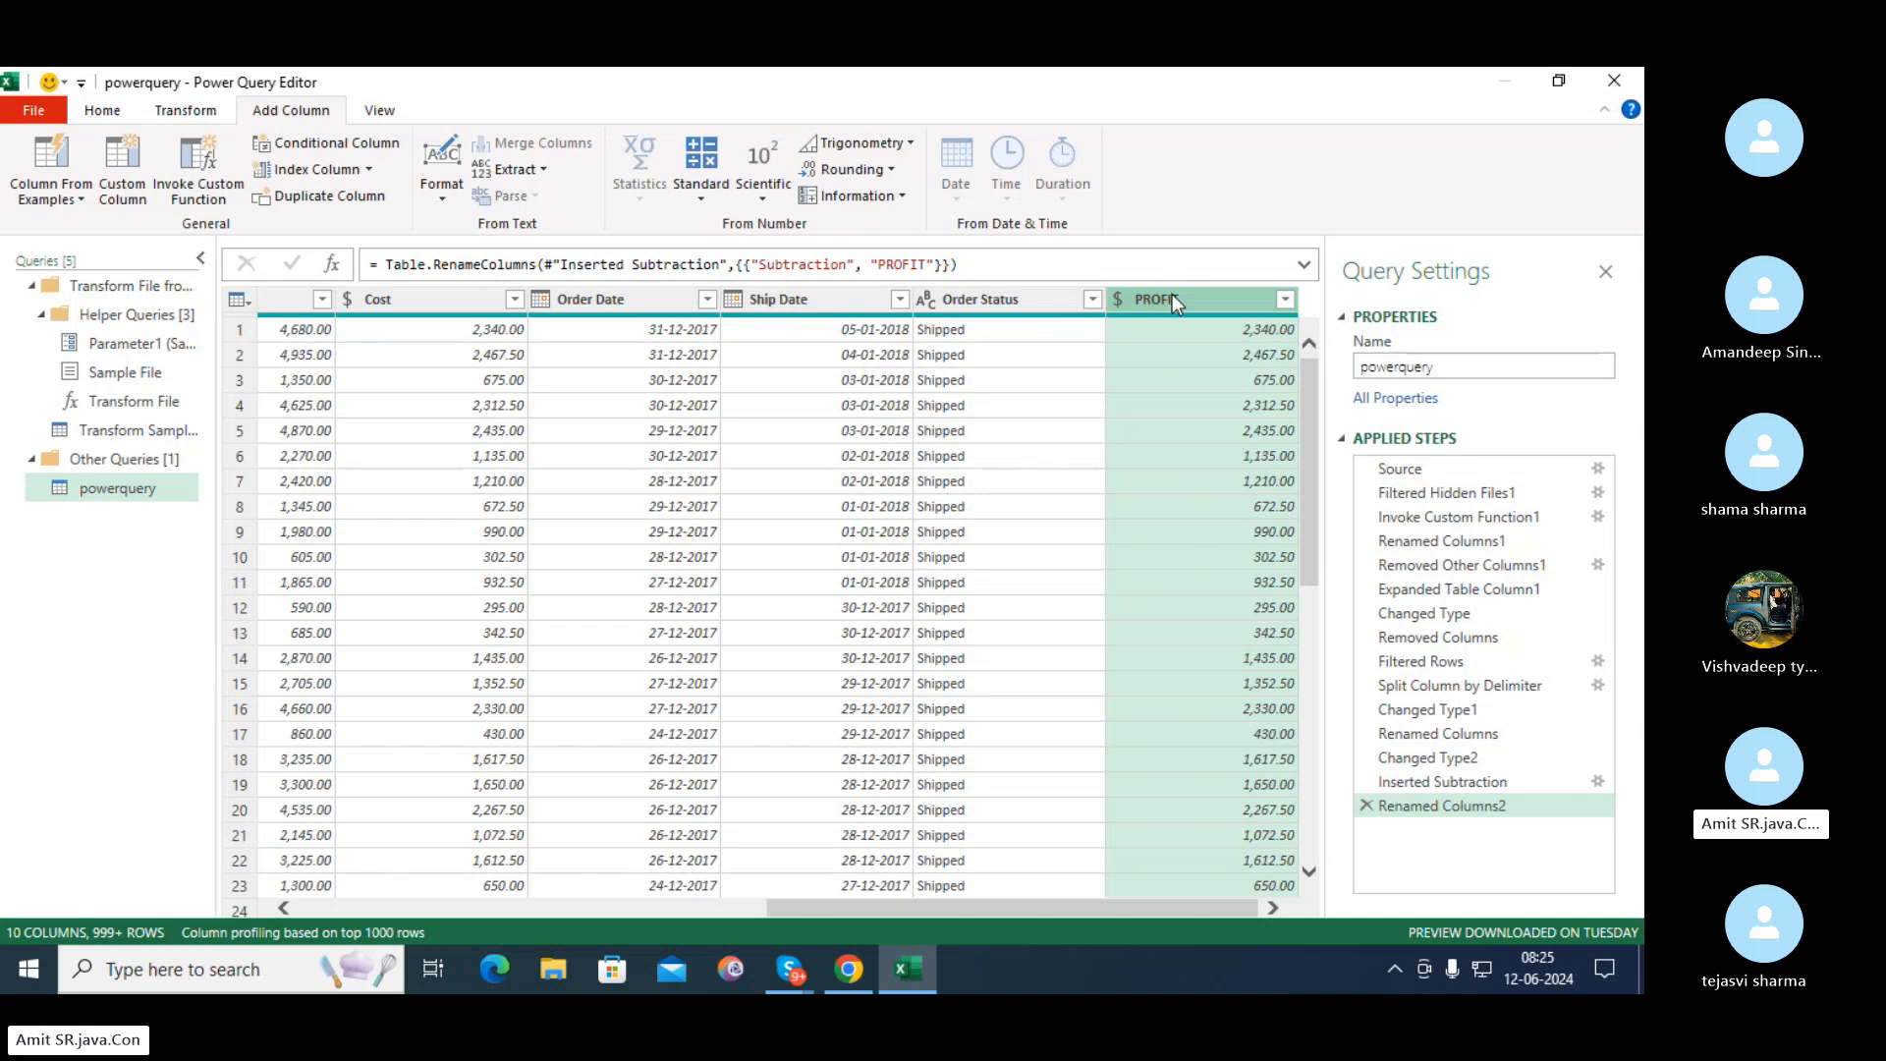
{"action": "left_click", "coordinate": [1163, 379]}
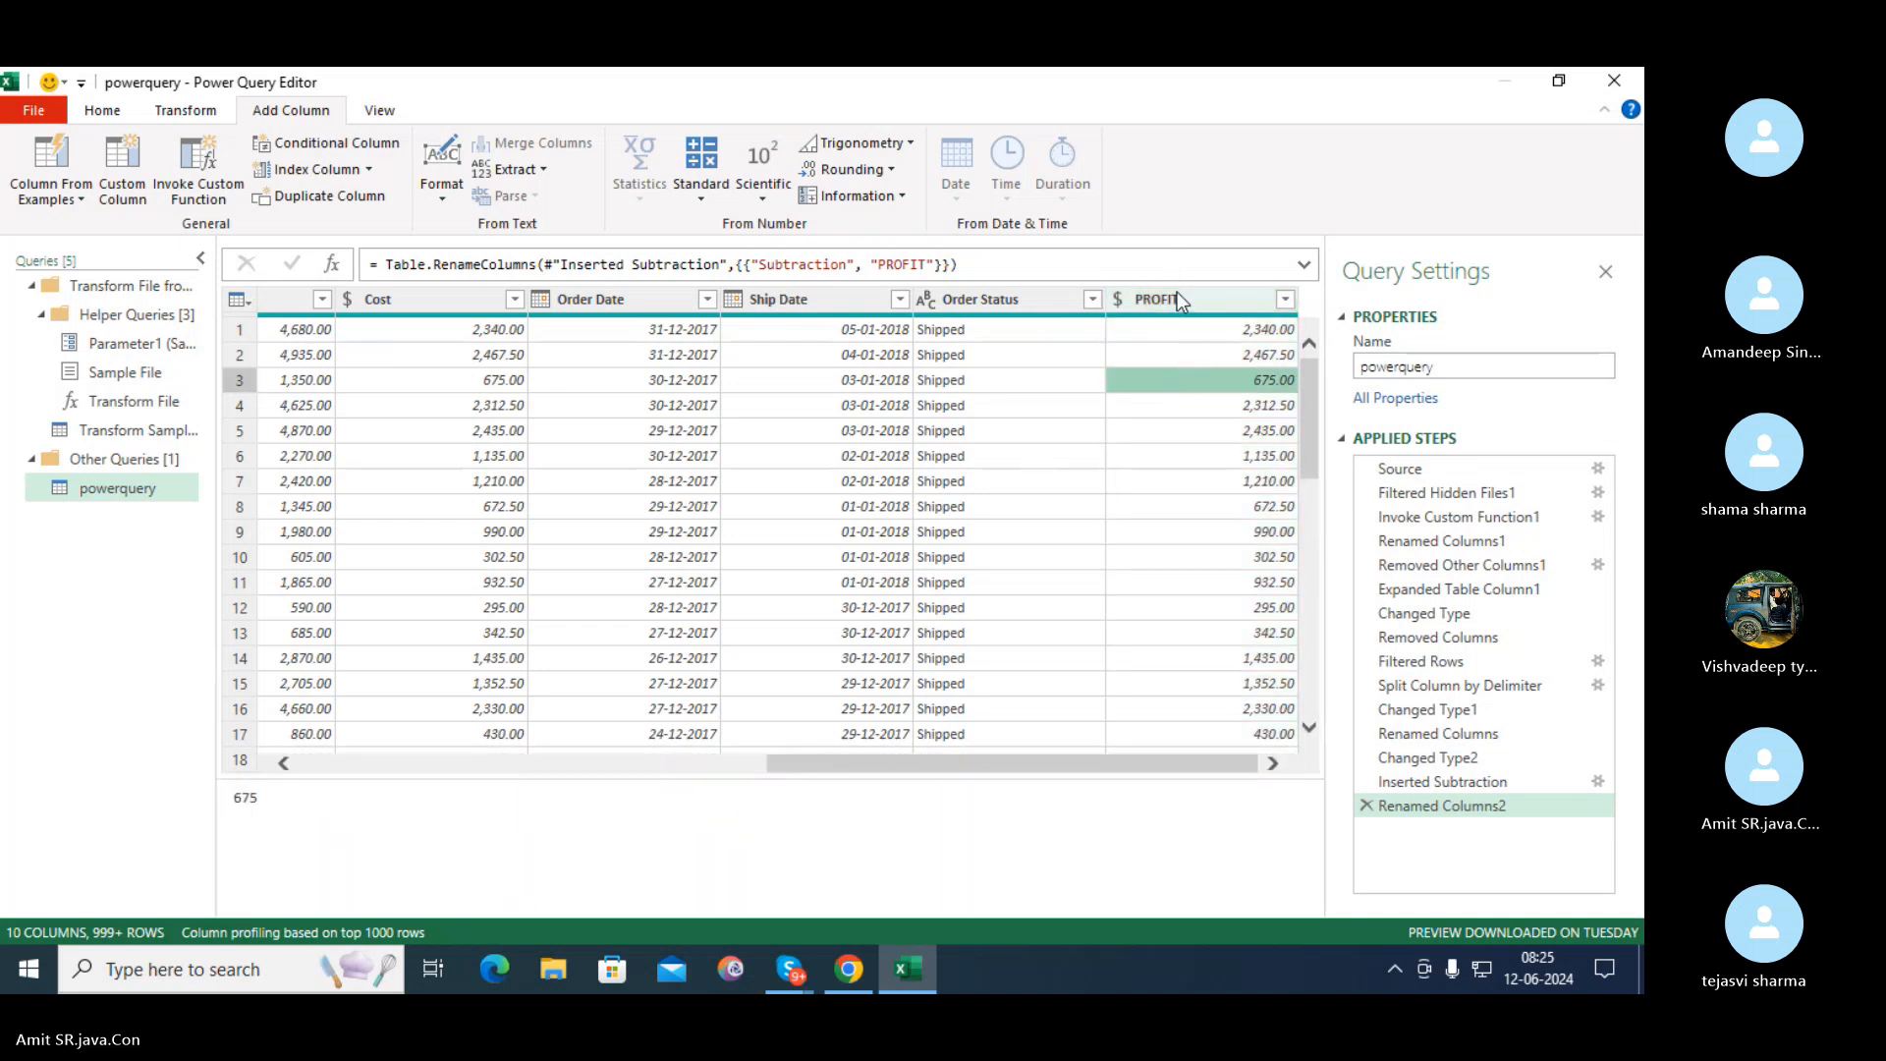
{"action": "left_click_drag", "start_coordinate": [1176, 296], "coordinate": [599, 309]}
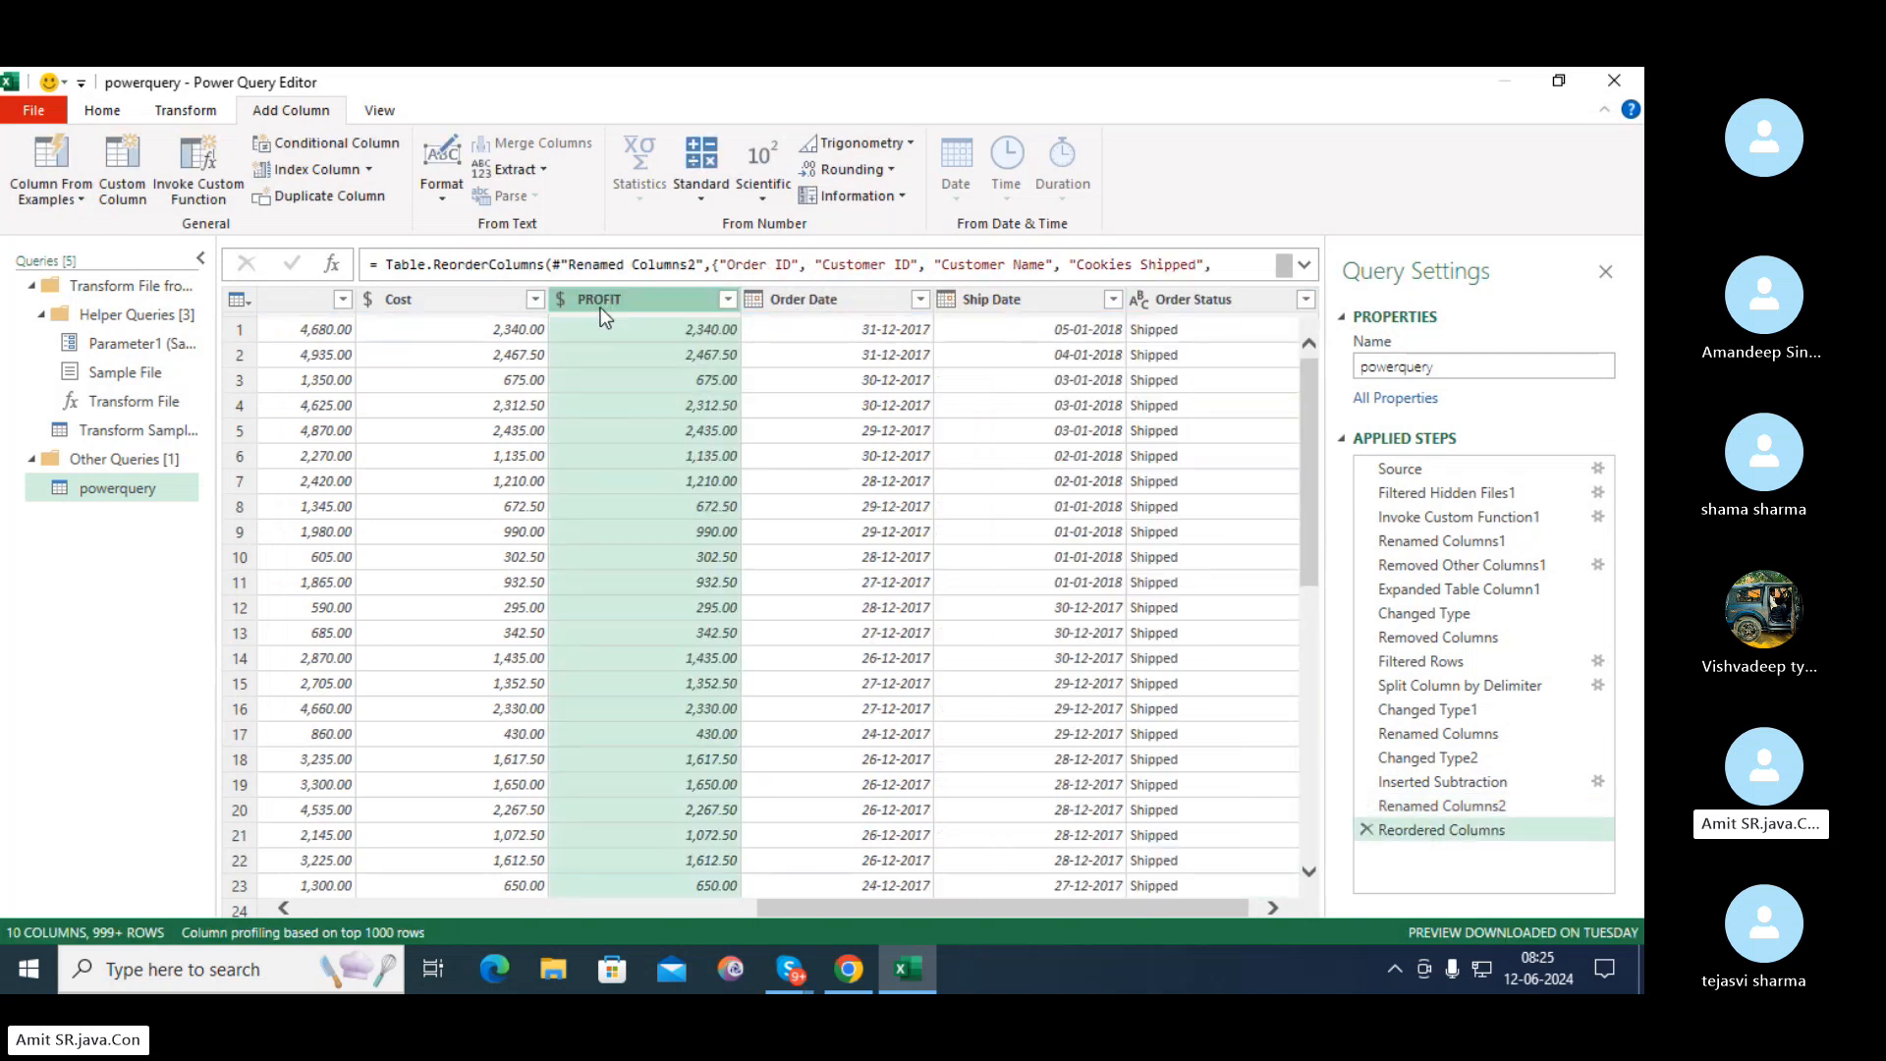
Add a column with the number of days between Order Date and Ship Date using Subtract Days
{"action": "left_click_drag", "start_coordinate": [943, 913], "coordinate": [748, 895]}
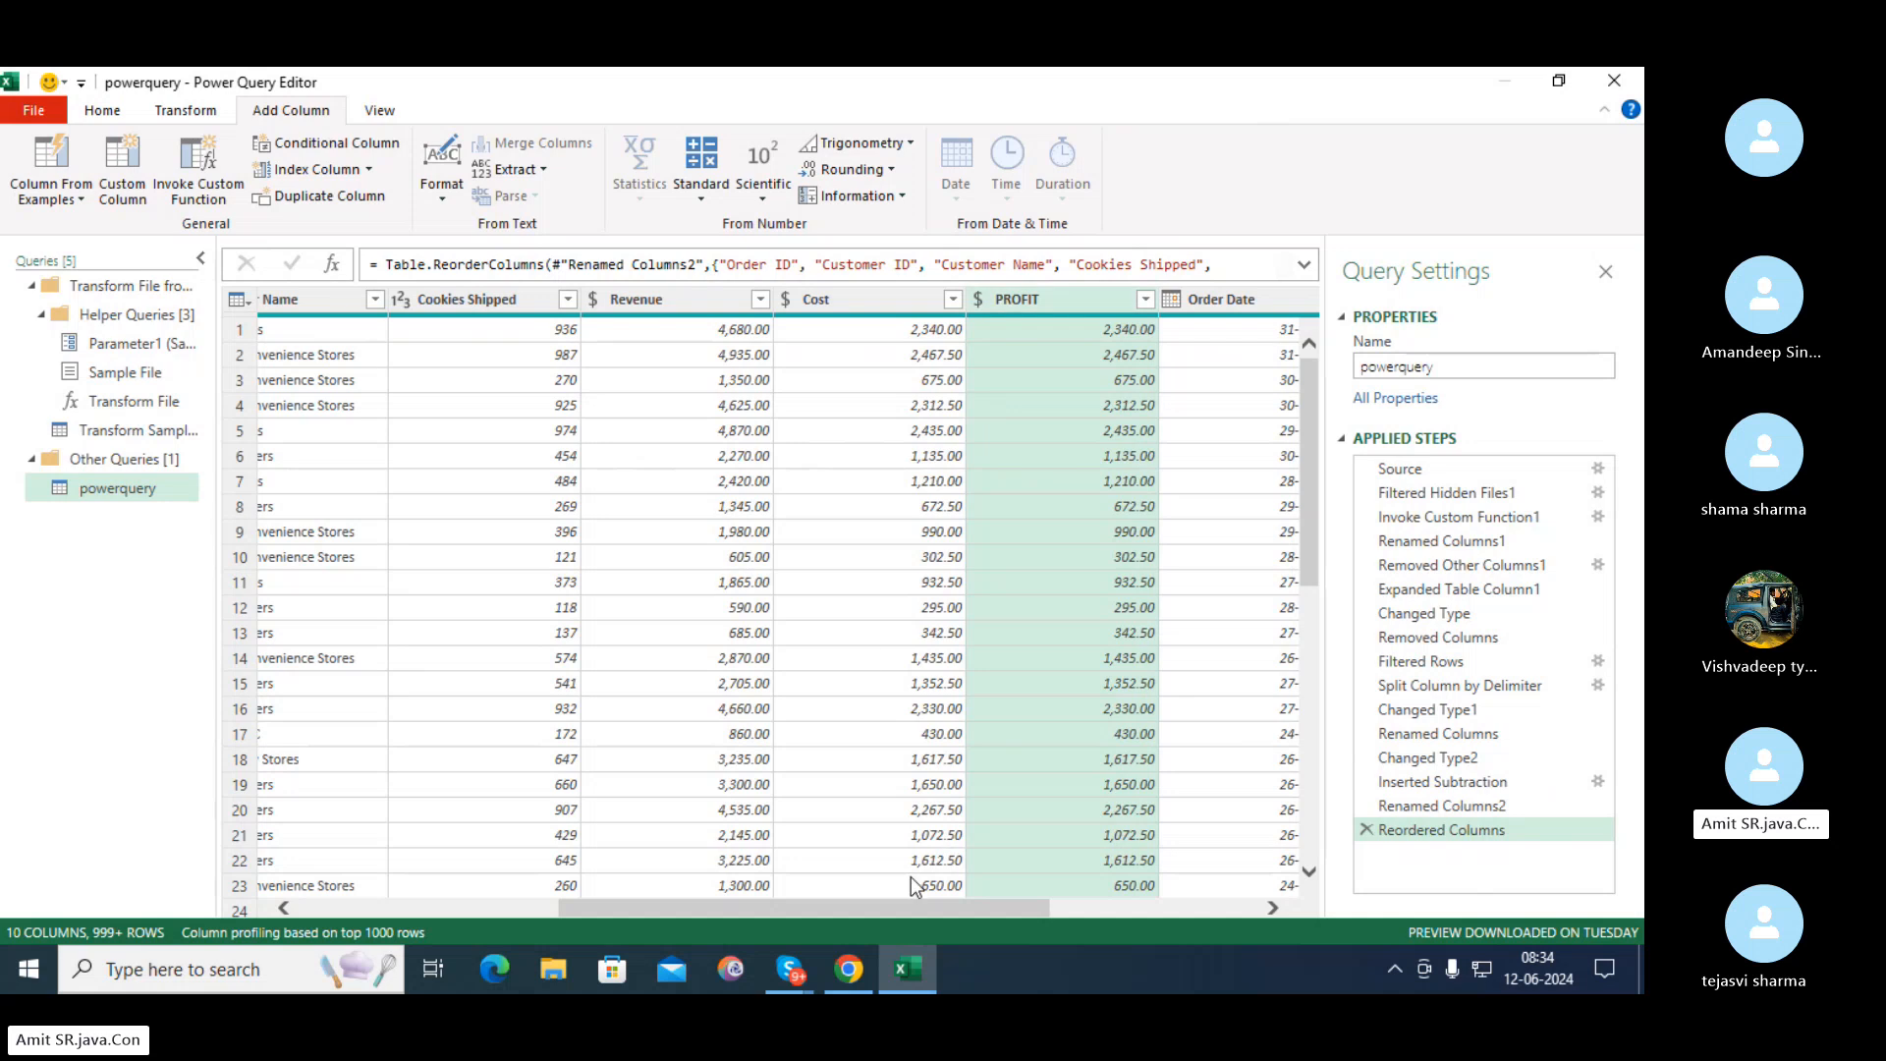
{"action": "left_click_drag", "start_coordinate": [931, 908], "coordinate": [1214, 896]}
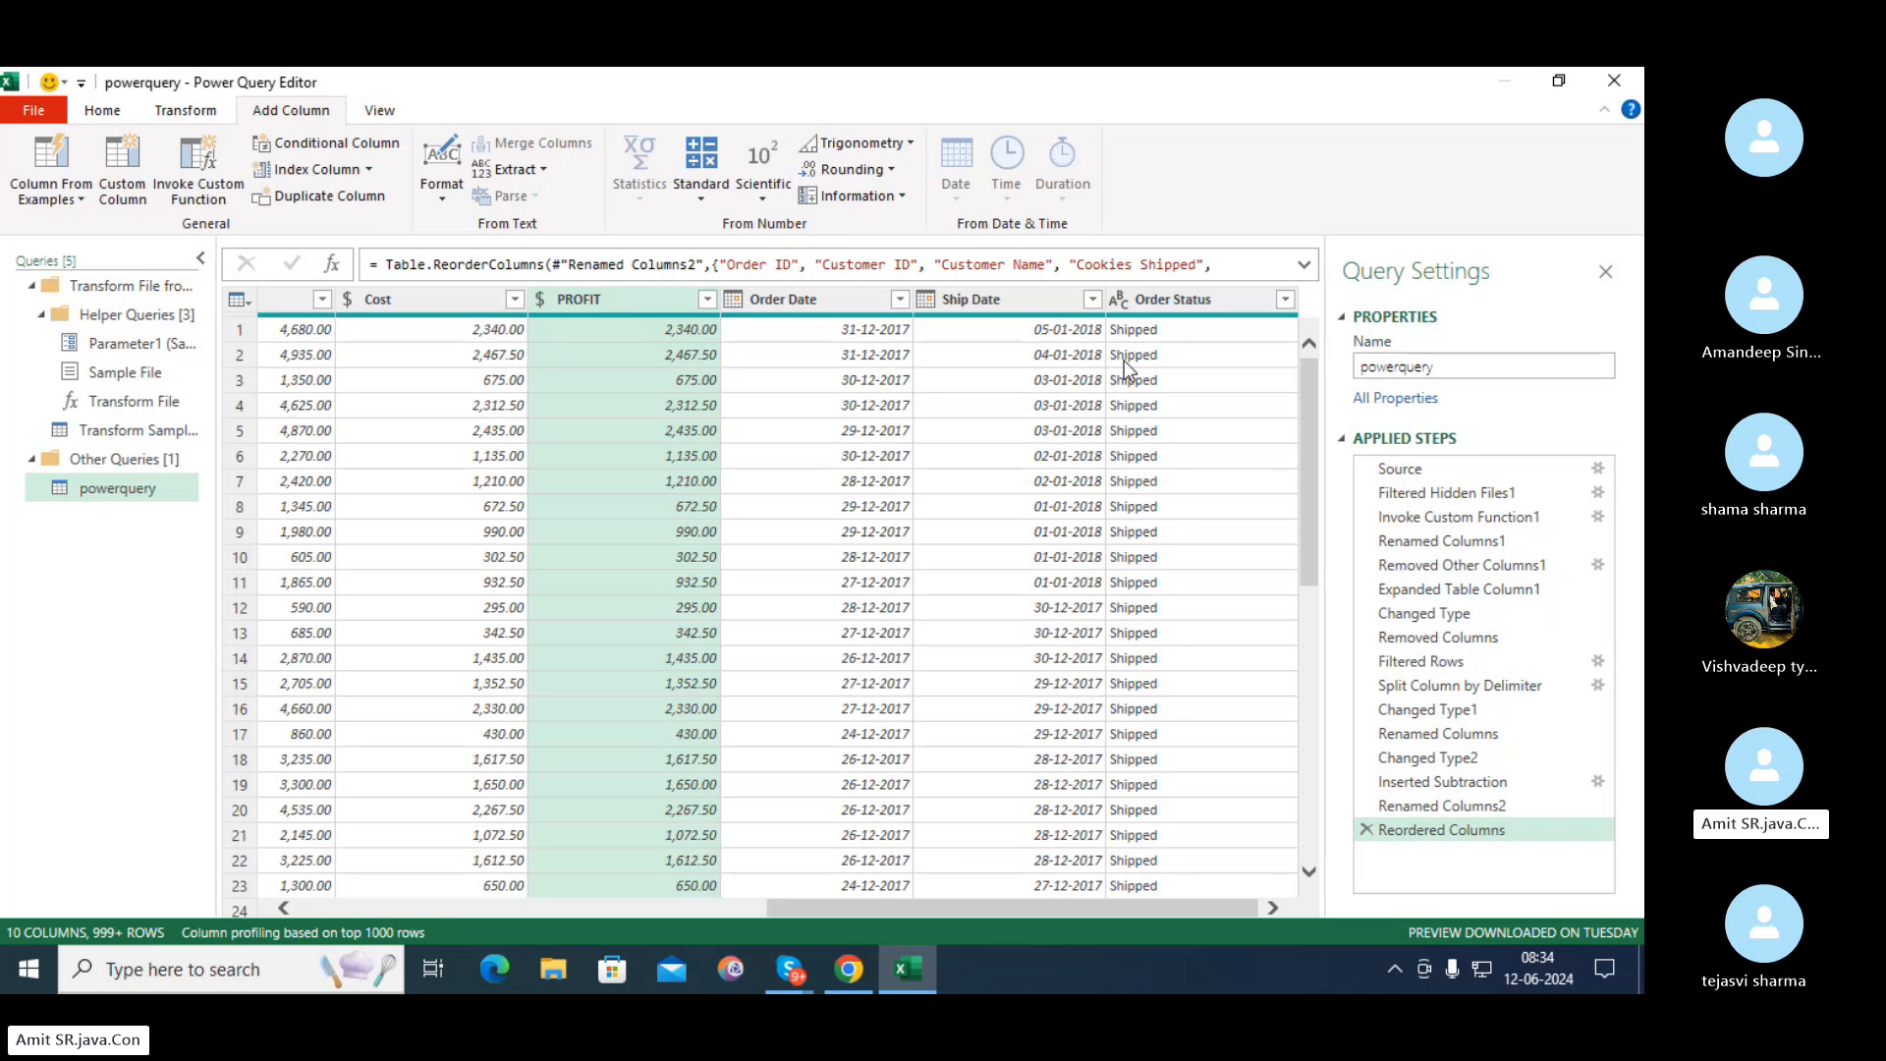
{"action": "left_click", "coordinate": [1002, 301]}
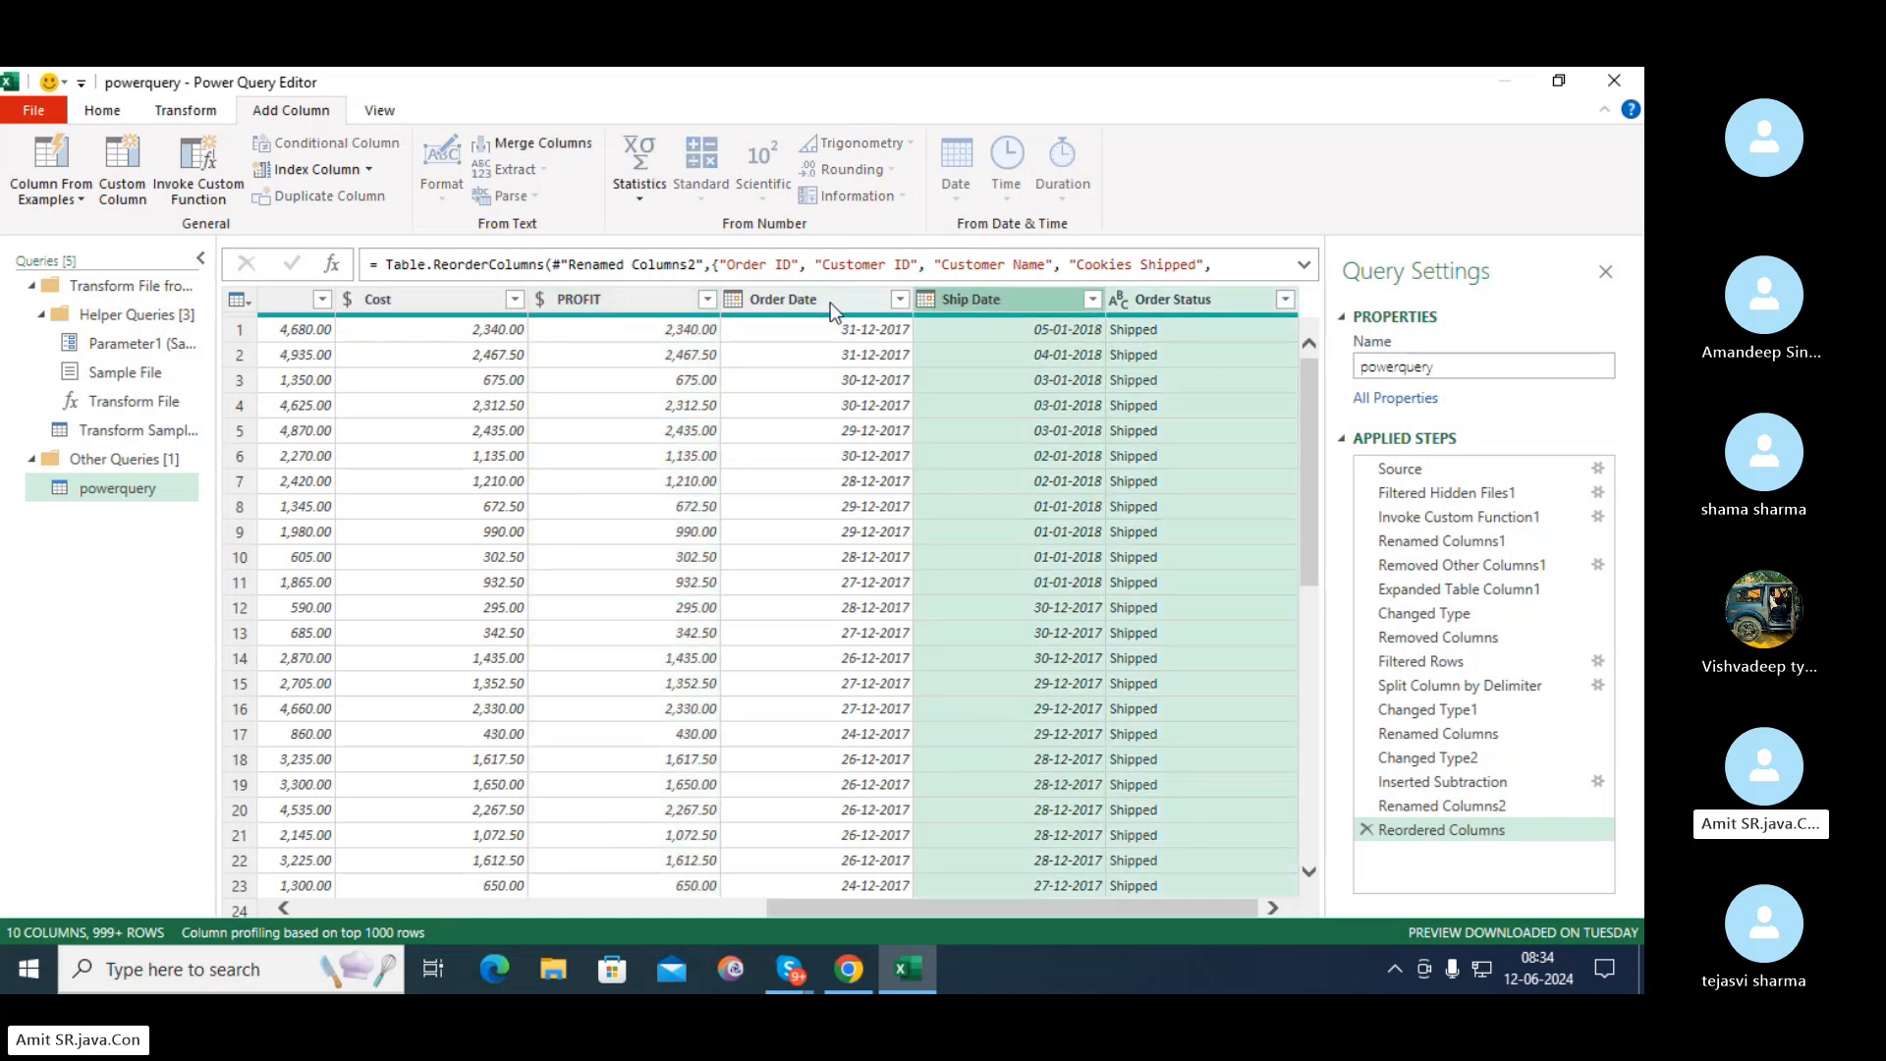
{"action": "left_click", "coordinate": [1242, 298]}
{"action": "left_click", "coordinate": [986, 309]}
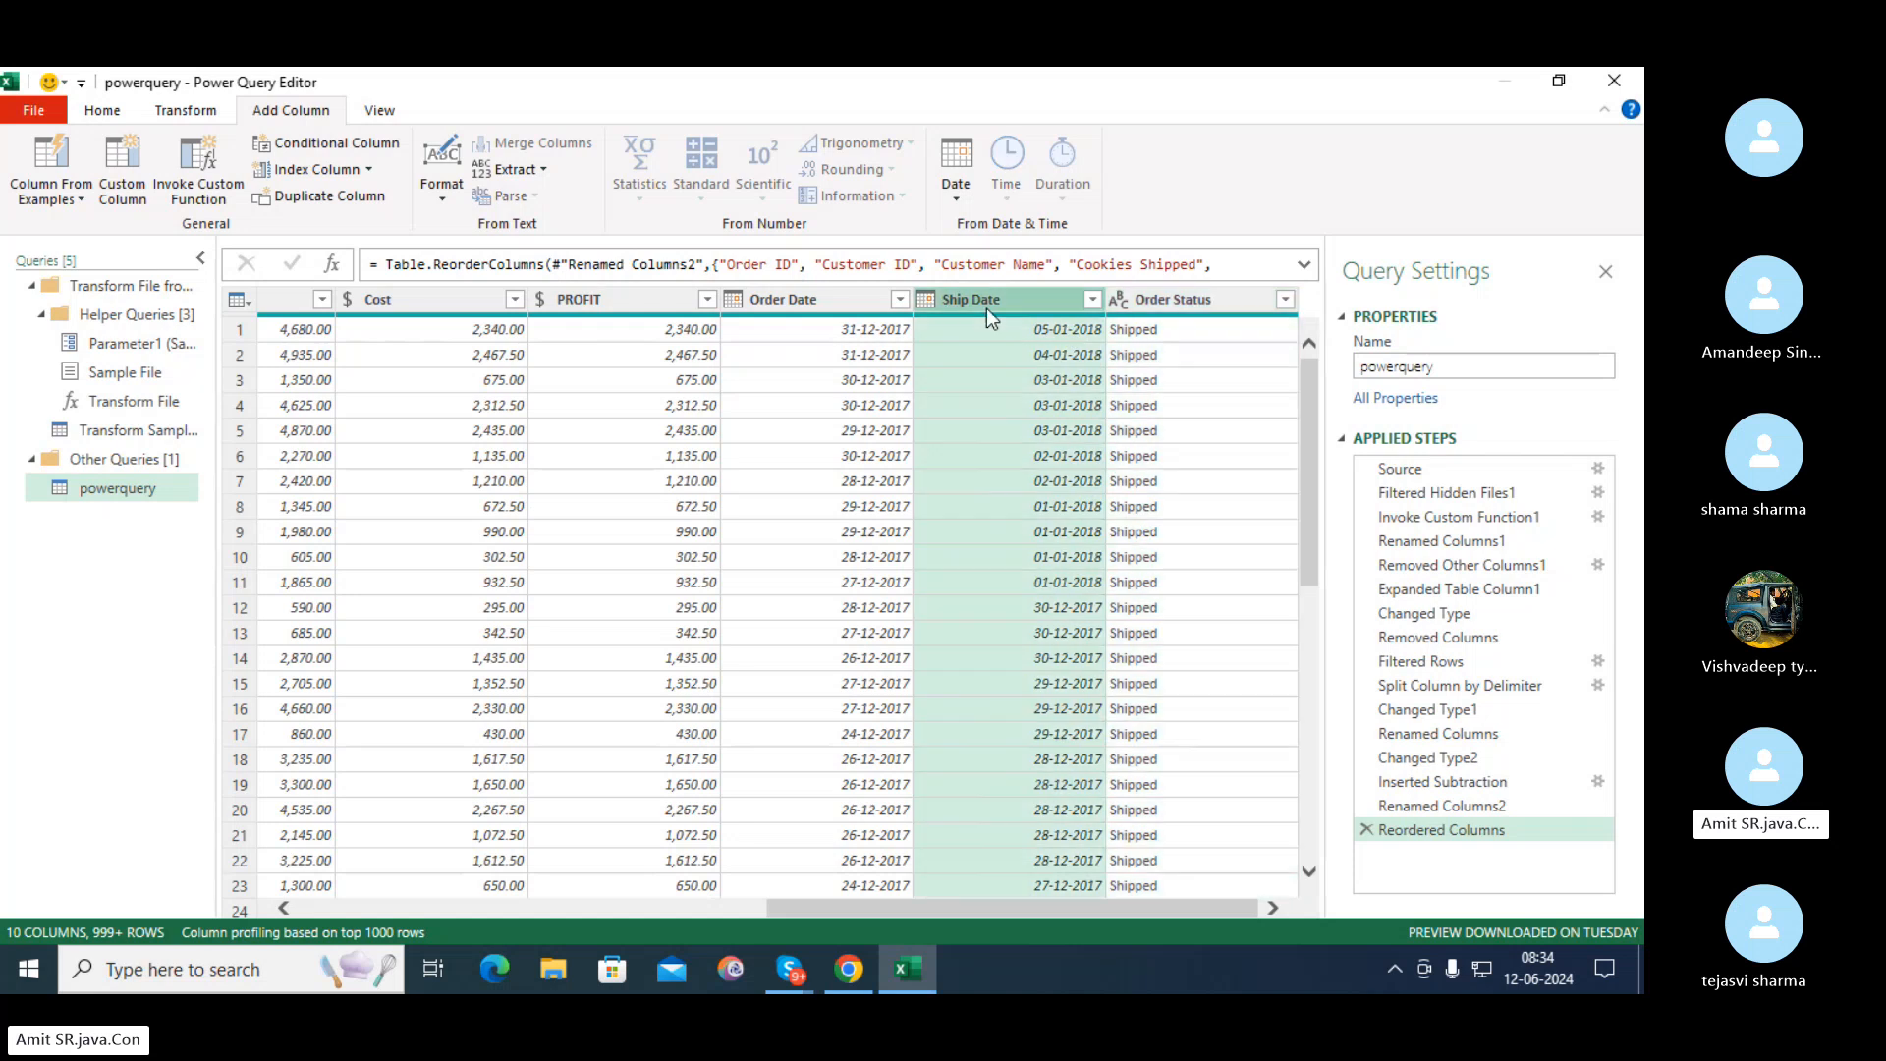
{"action": "left_click", "coordinate": [846, 301], "text": "ctrl"}
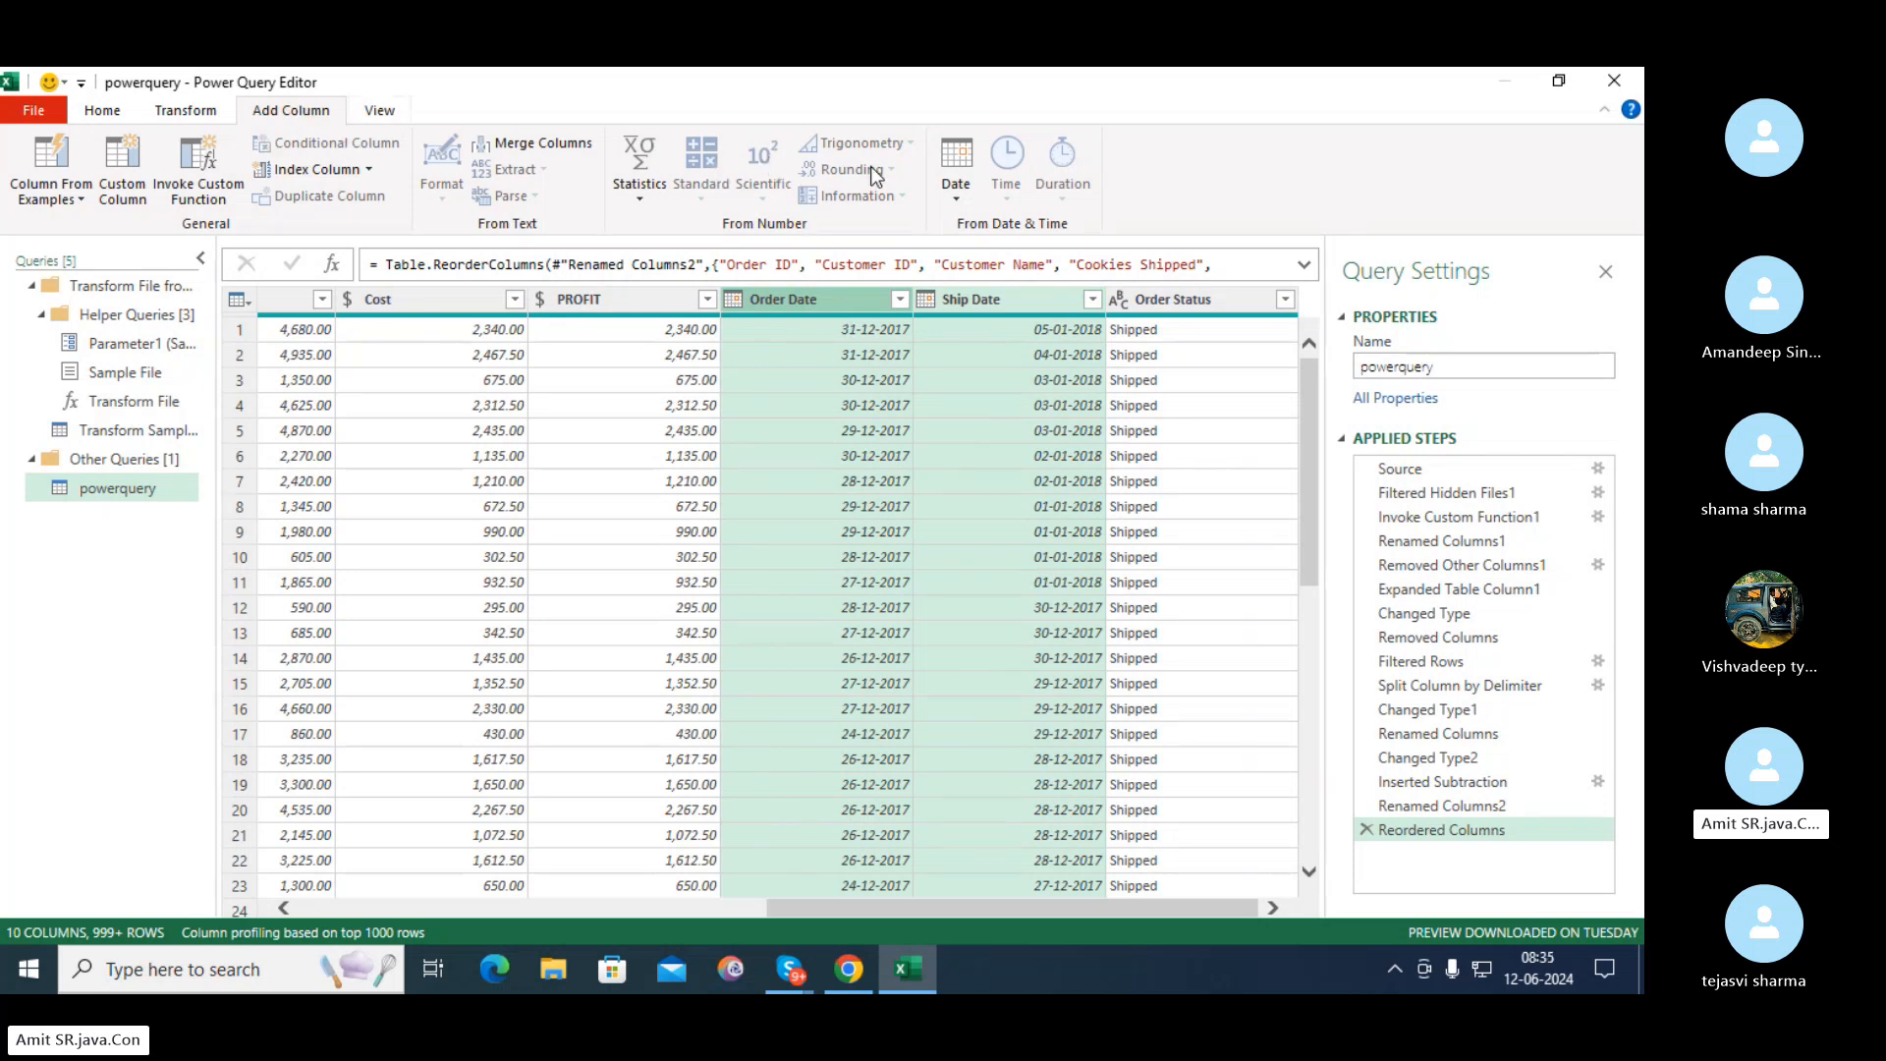
{"action": "left_click", "coordinate": [953, 187]}
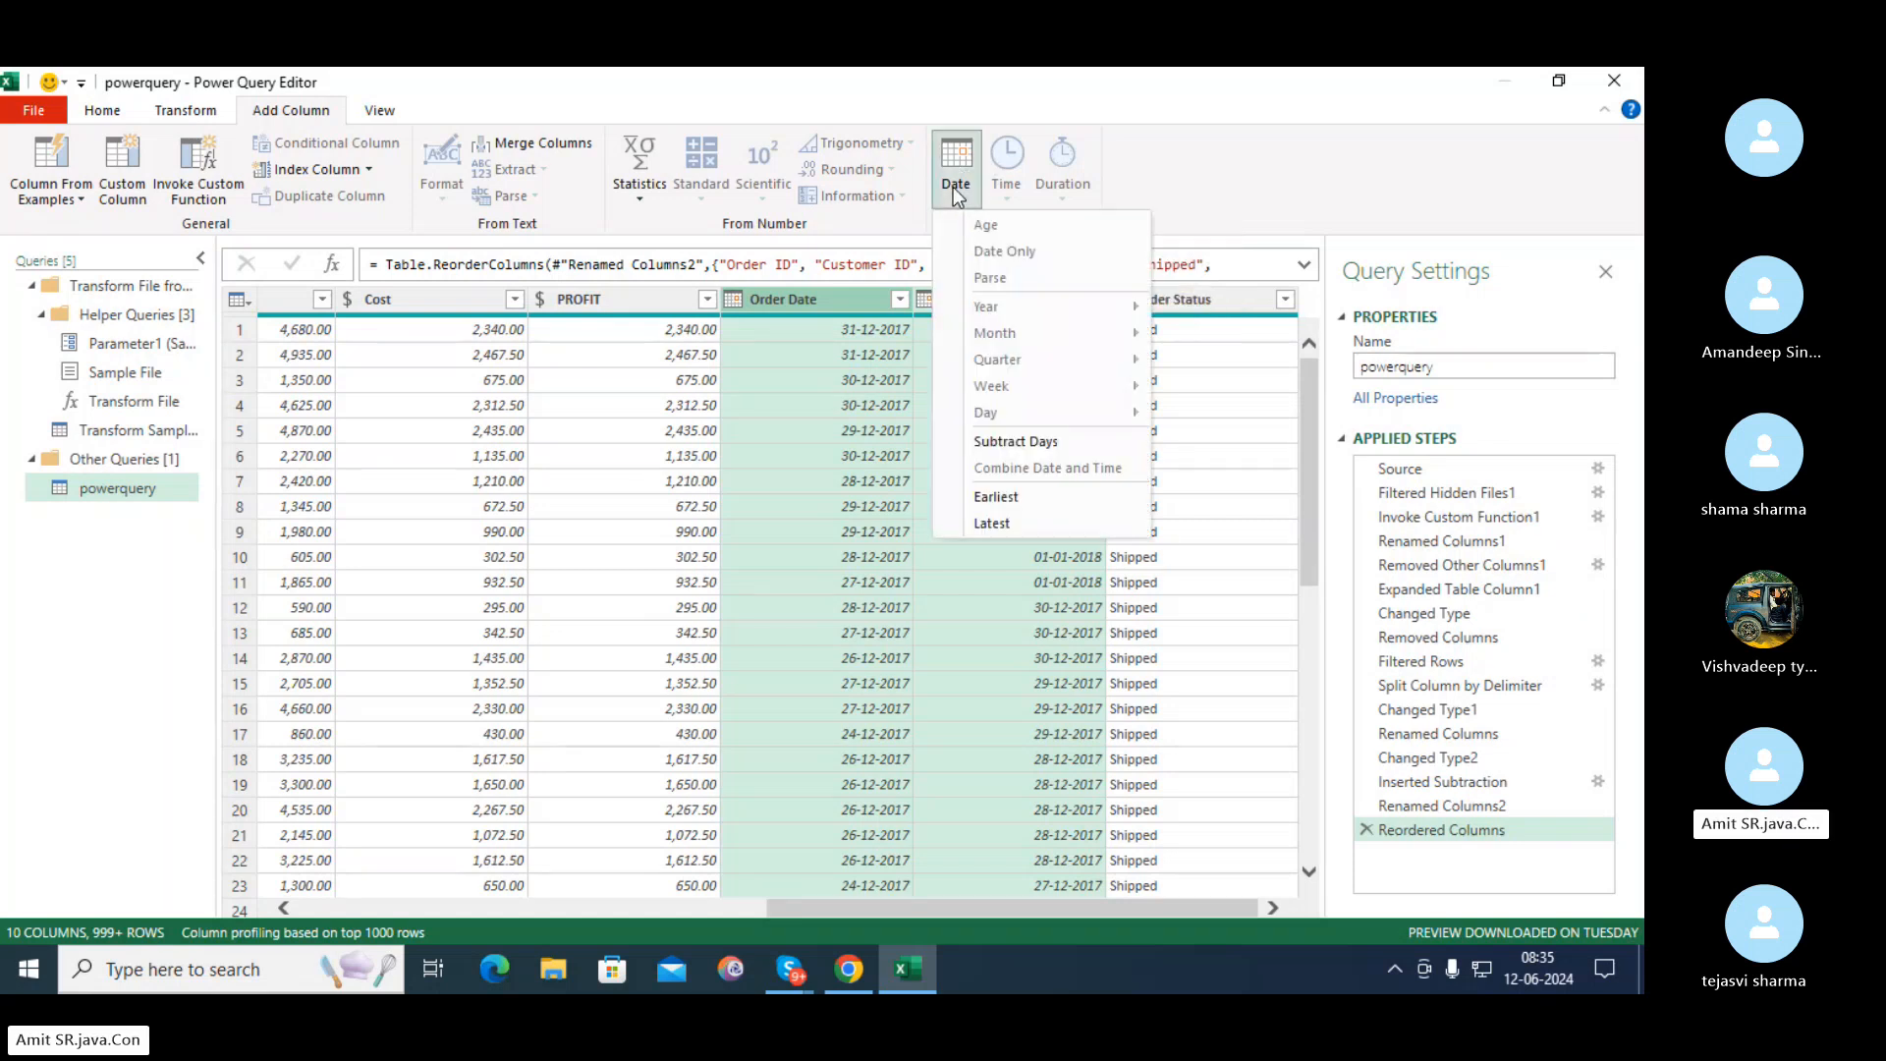
{"action": "left_click", "coordinate": [1051, 445]}
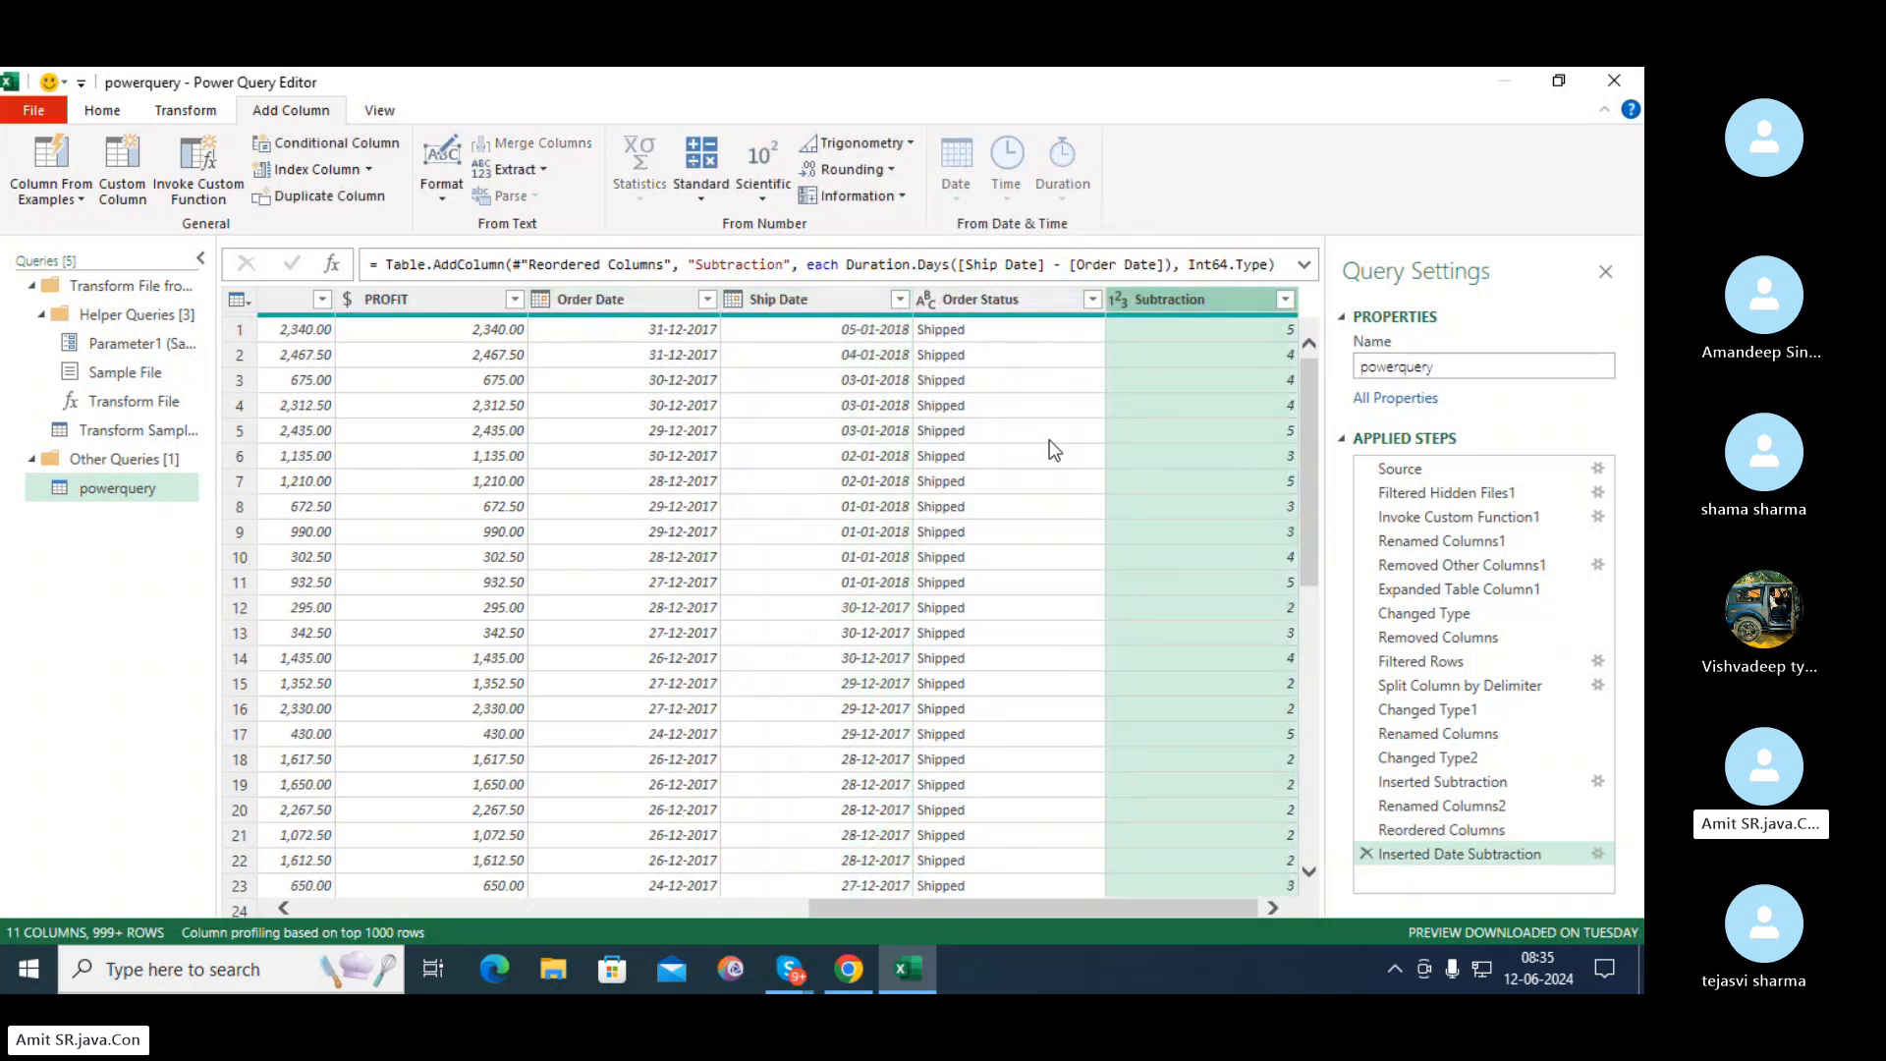
Rename the new date subtraction column to Working days and move it between Ship Date and Order Status
{"action": "double_click", "coordinate": [1212, 303]}
{"action": "type", "text": "Wo"}
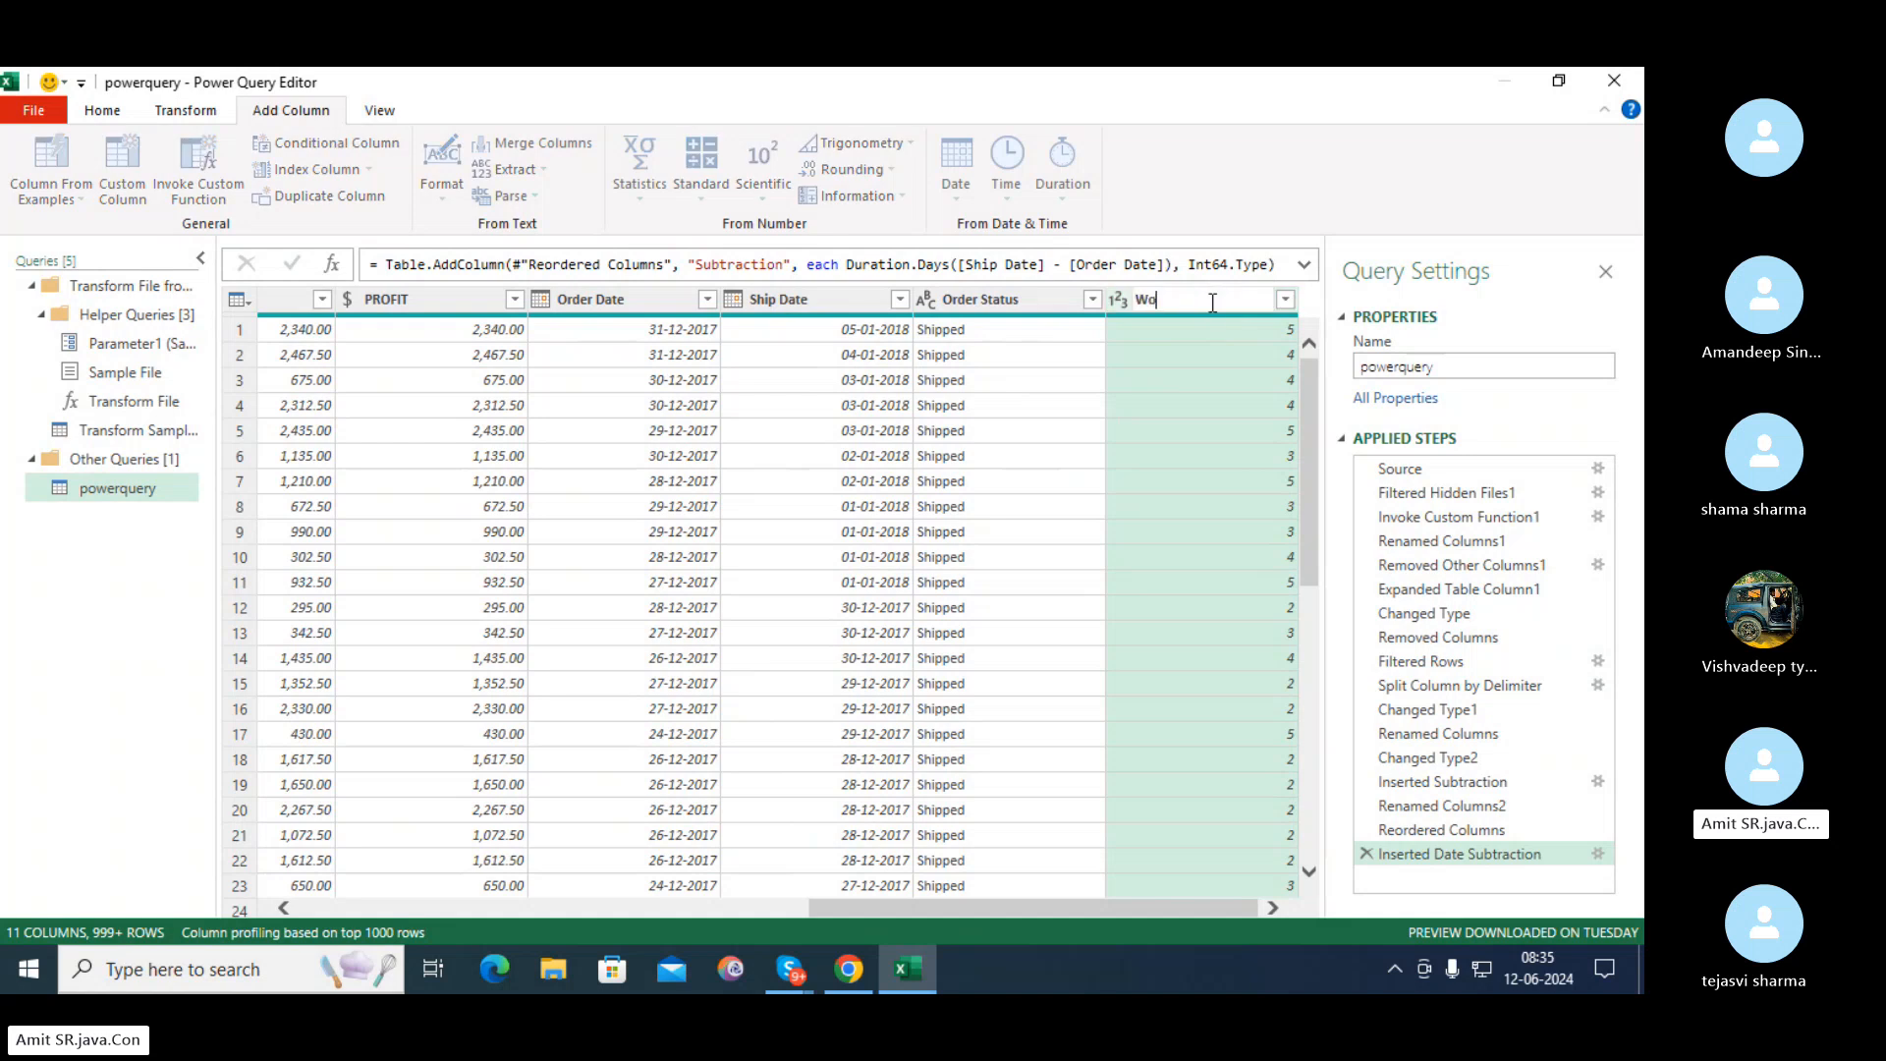
{"action": "type", "text": "rking days"}
{"action": "key", "text": "Return"}
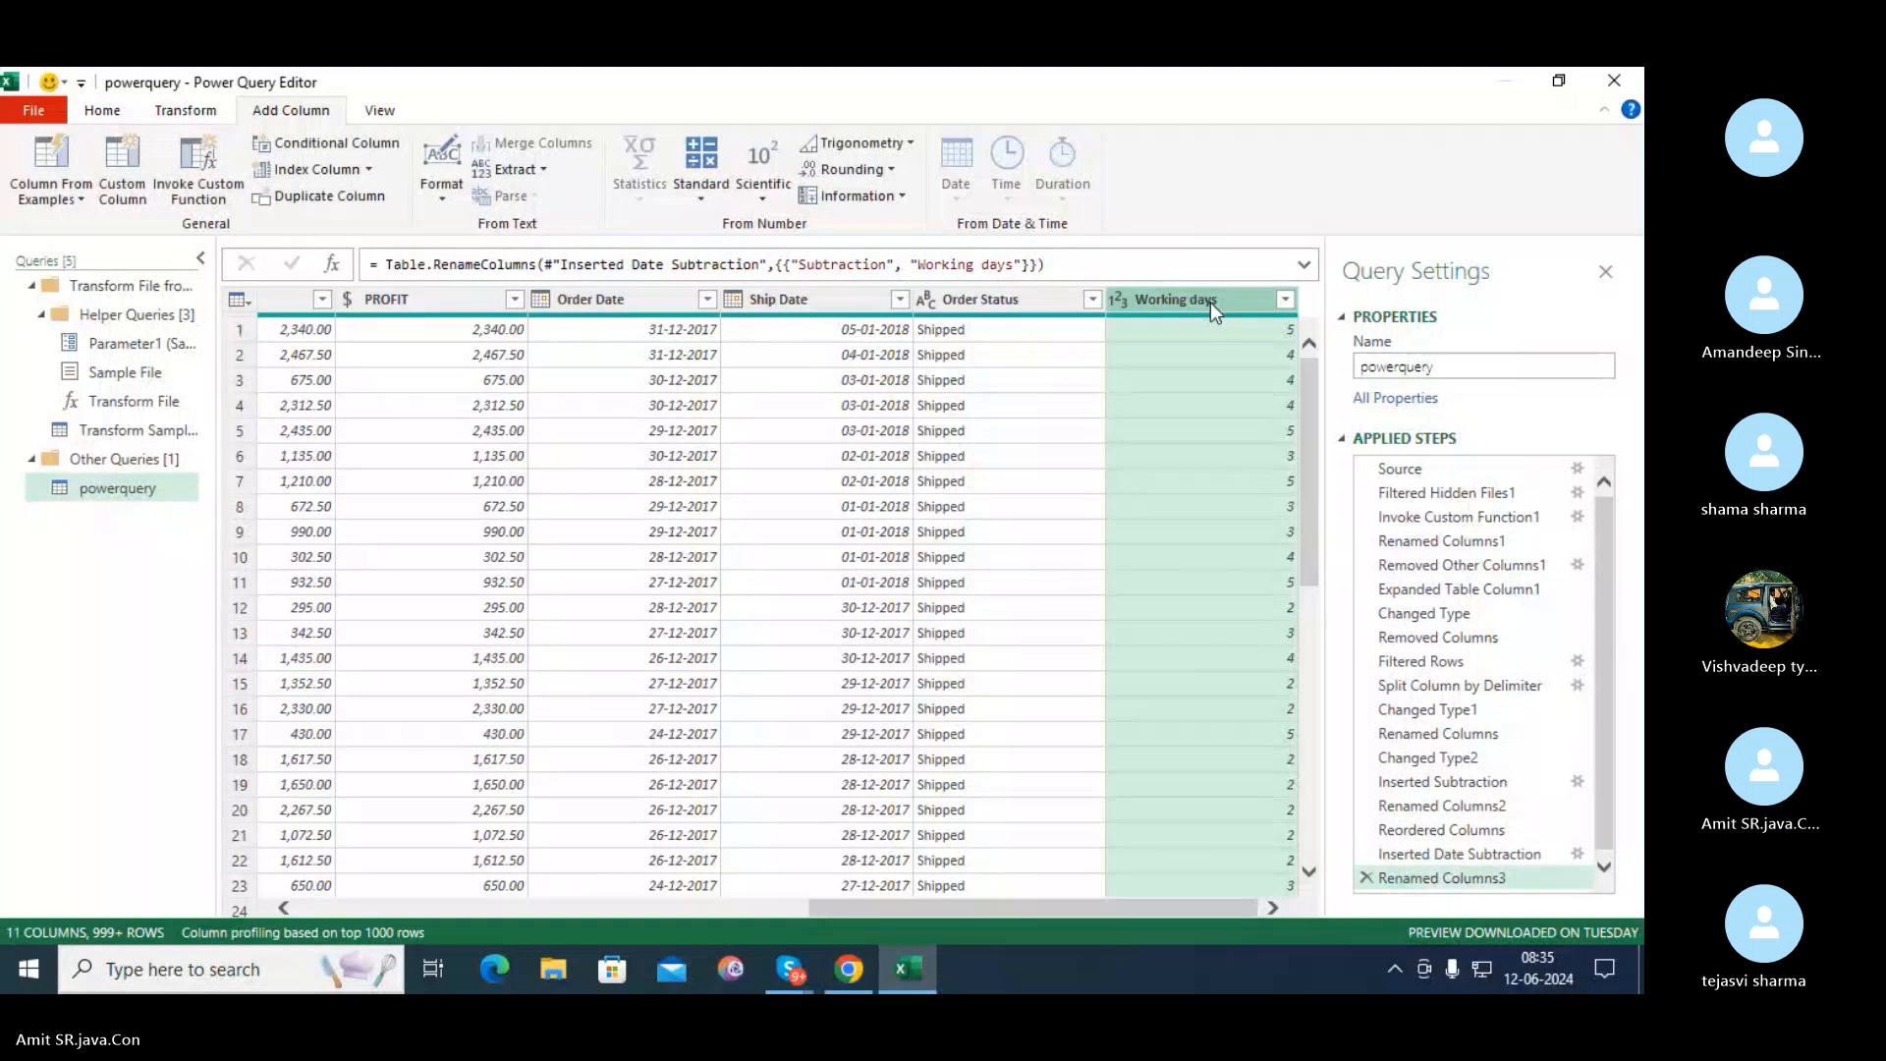
{"action": "left_click_drag", "start_coordinate": [1210, 303], "coordinate": [1029, 319]}
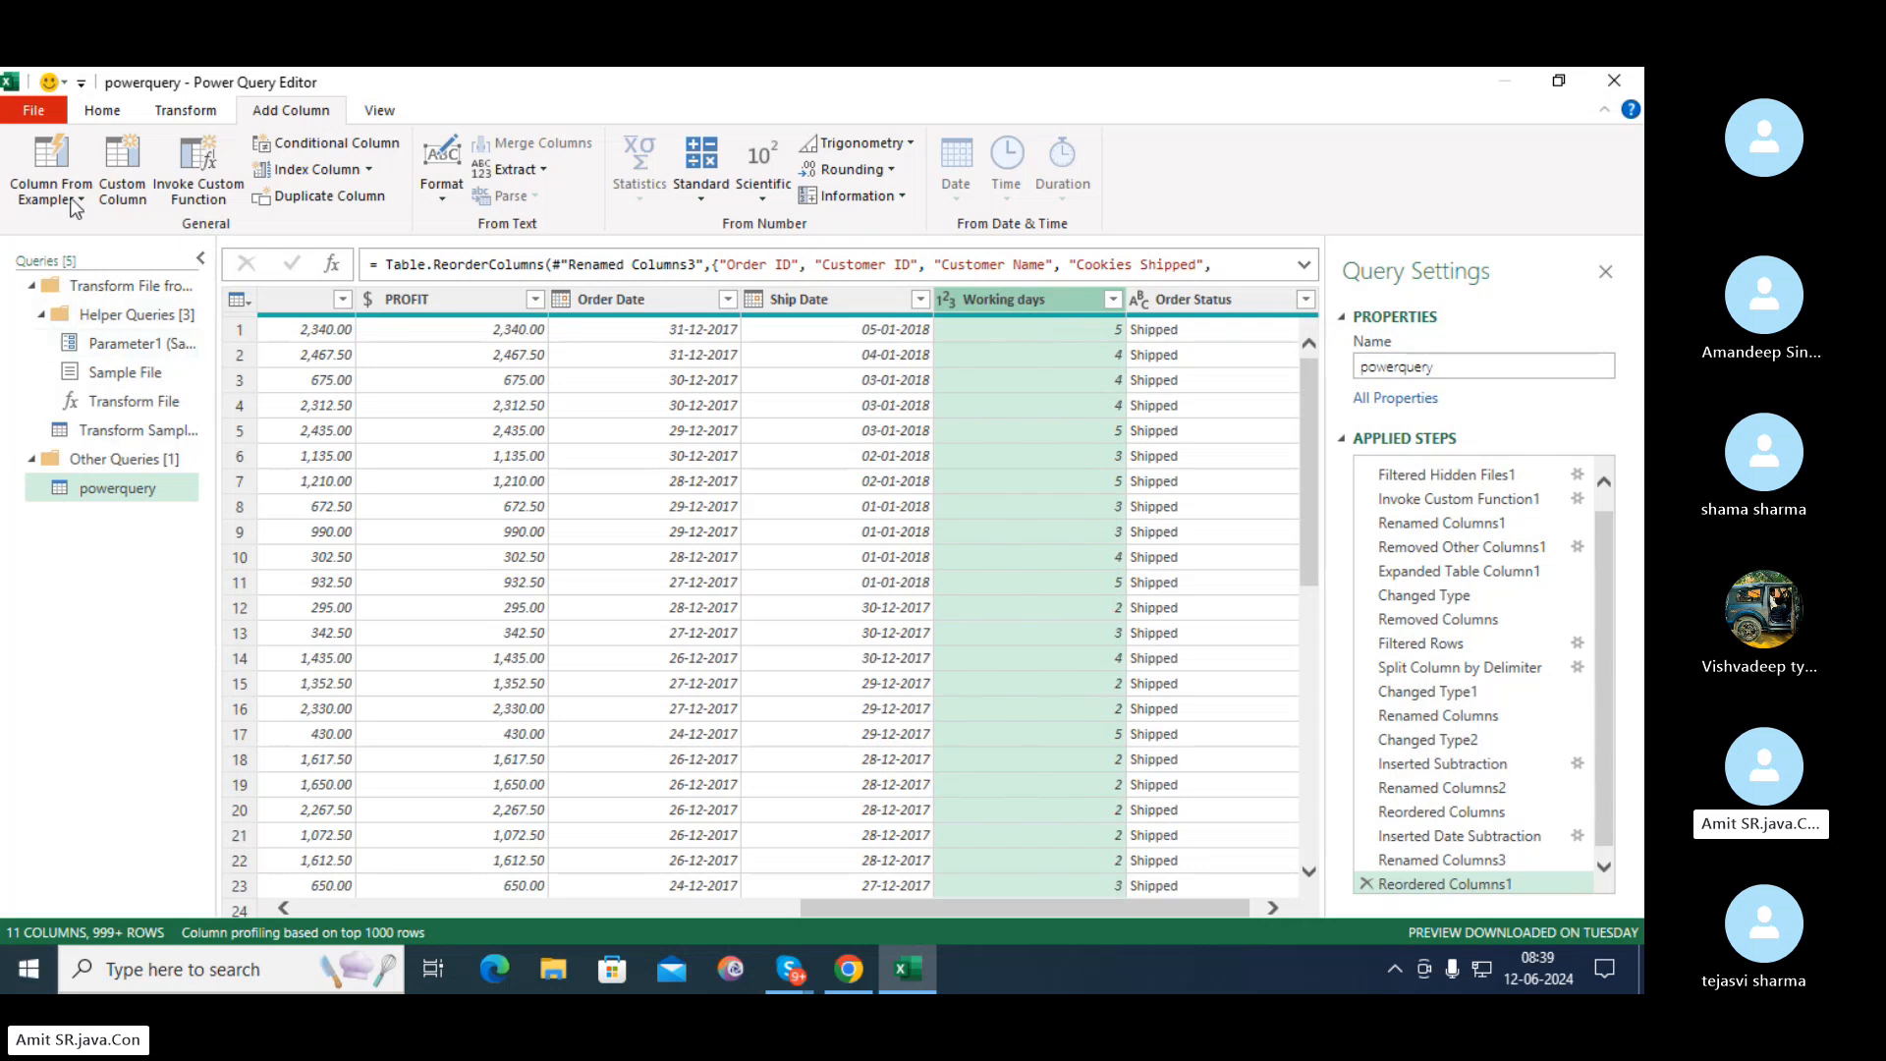
Close and load the query results into the workbook, dismissing the query table styles tip
{"action": "left_click", "coordinate": [101, 110]}
{"action": "left_click", "coordinate": [33, 196]}
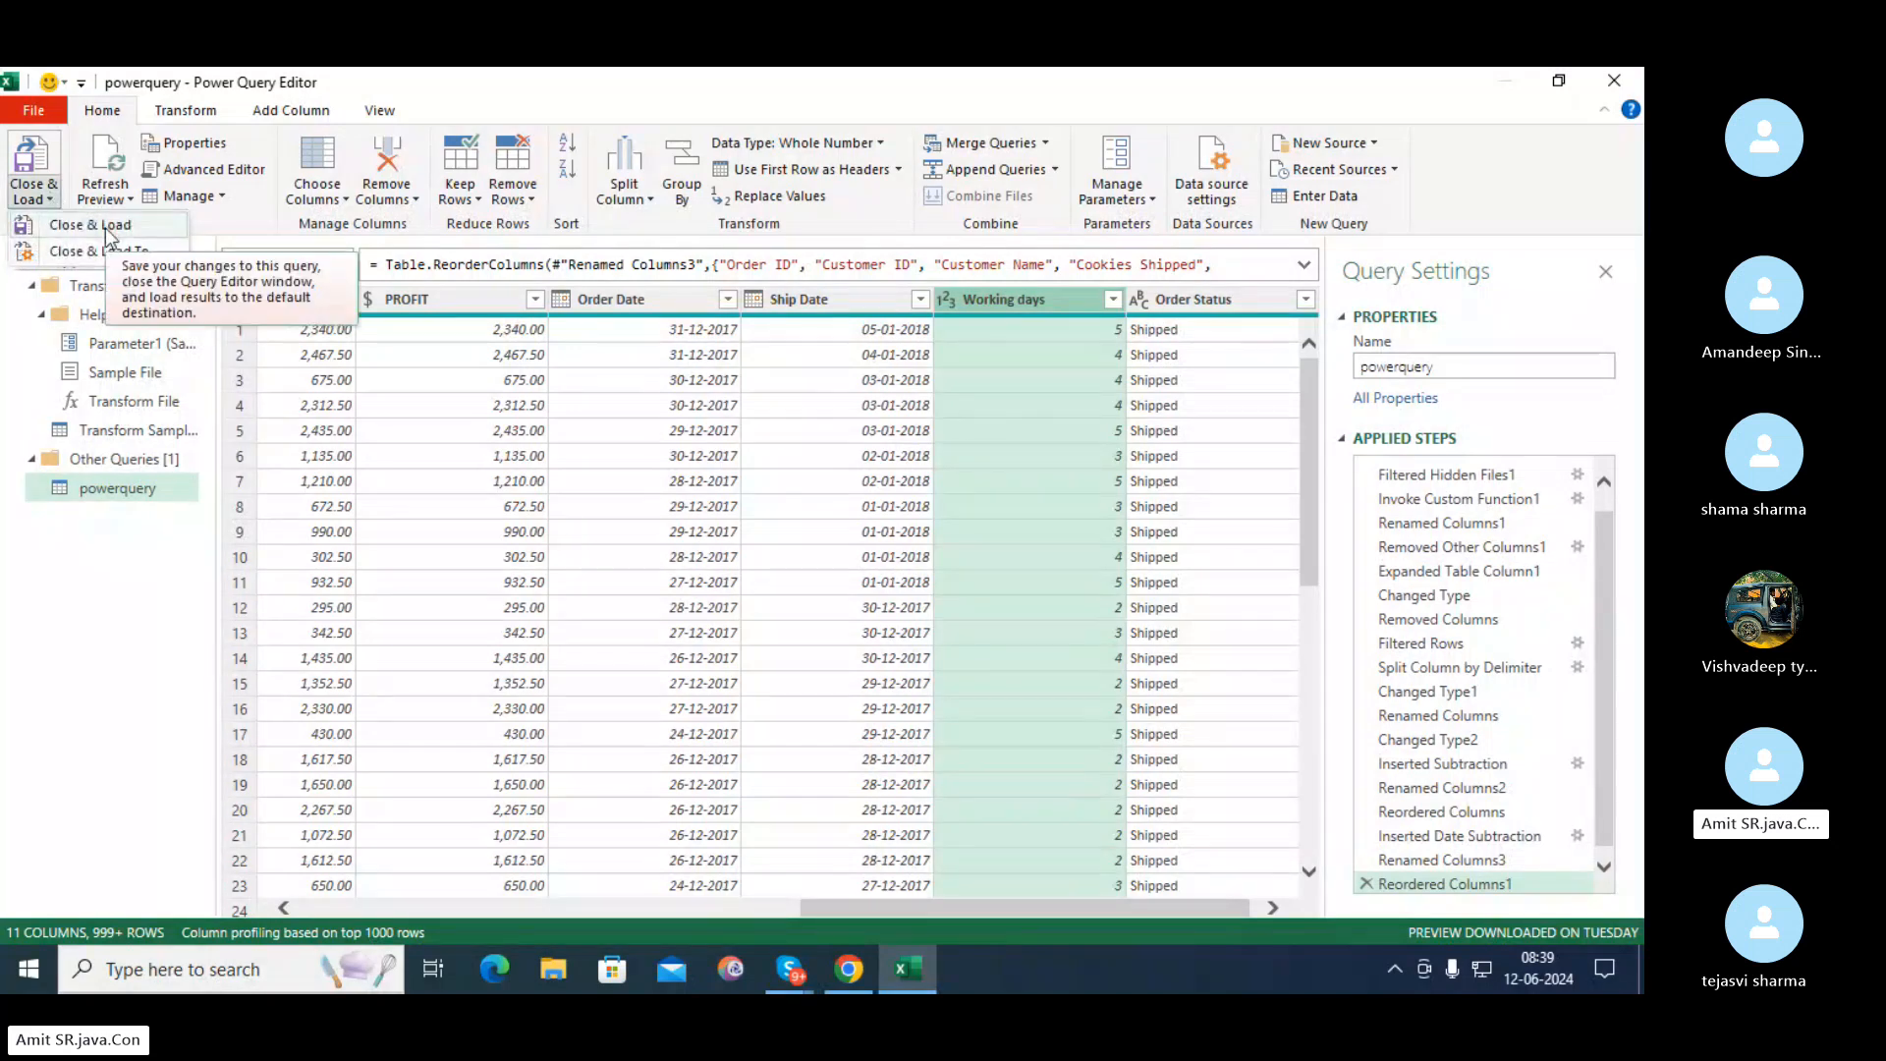
{"action": "left_click", "coordinate": [106, 228]}
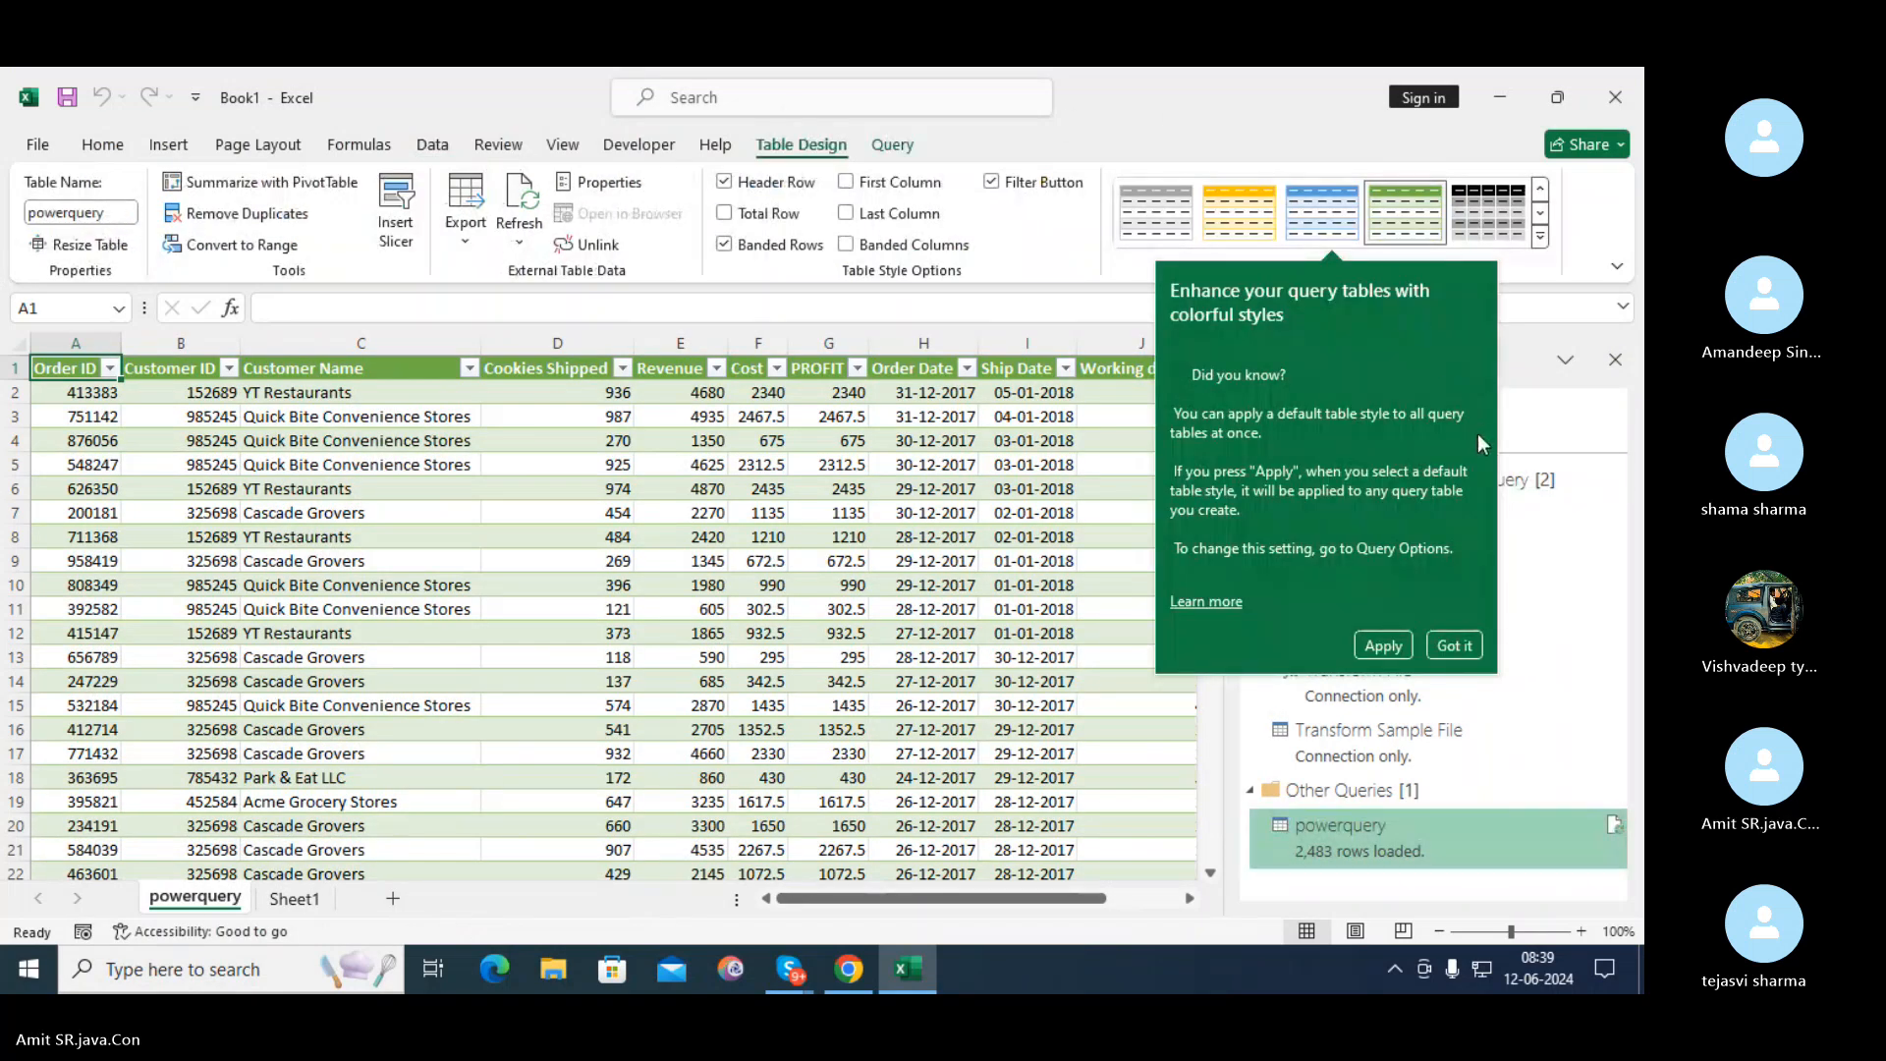
{"action": "left_click", "coordinate": [1450, 653]}
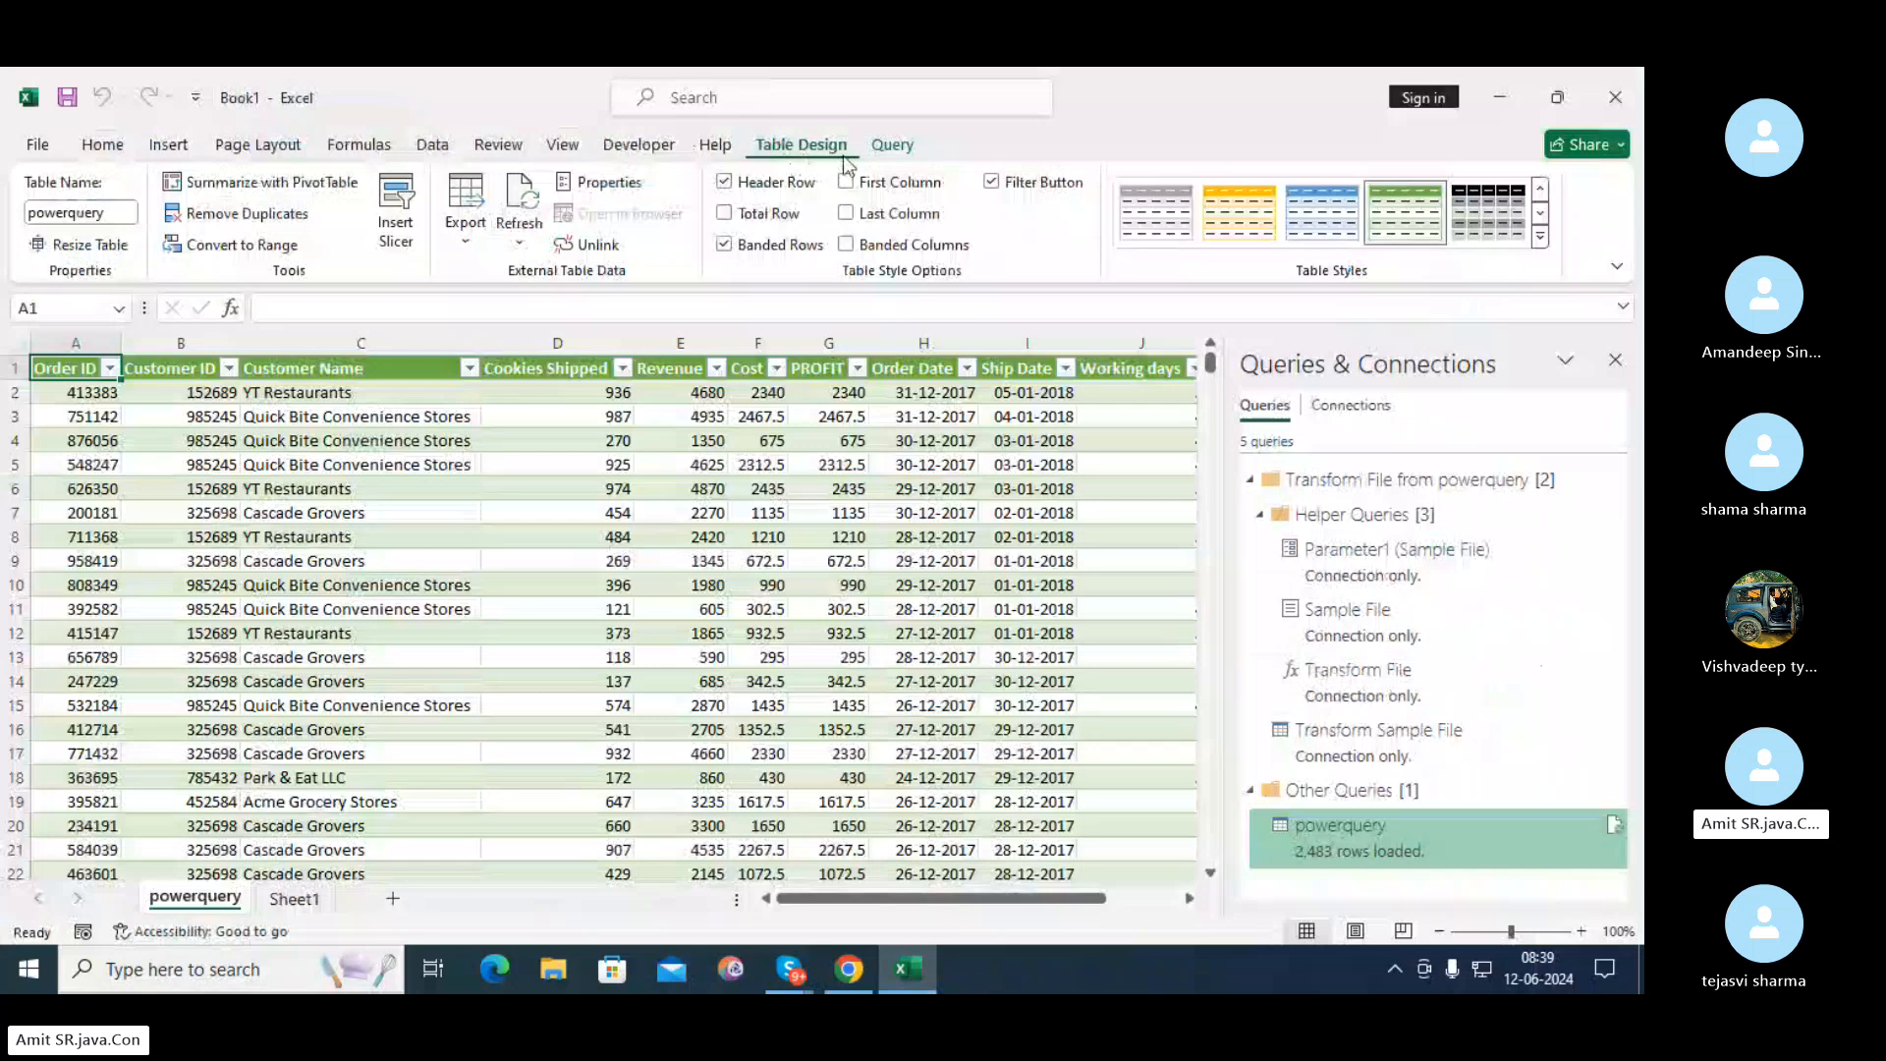
{"action": "left_click", "coordinate": [894, 148]}
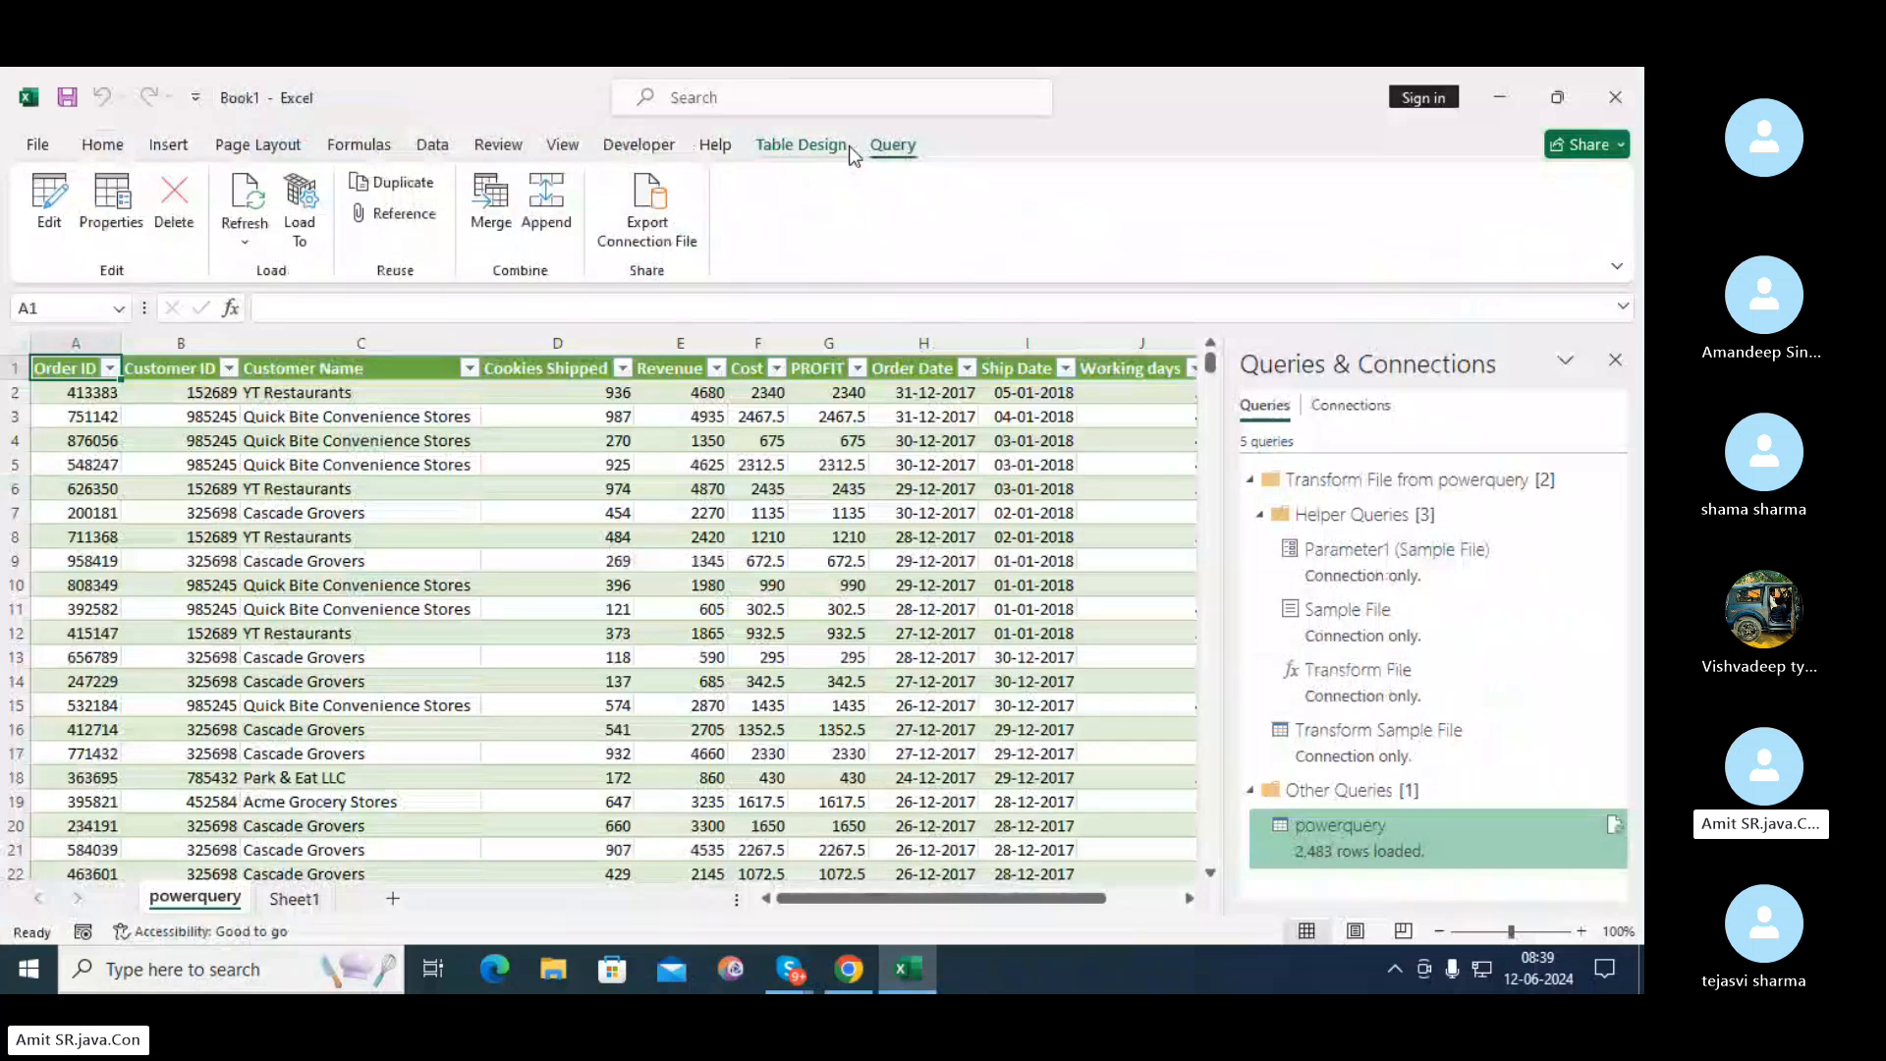
{"action": "left_click", "coordinate": [826, 145]}
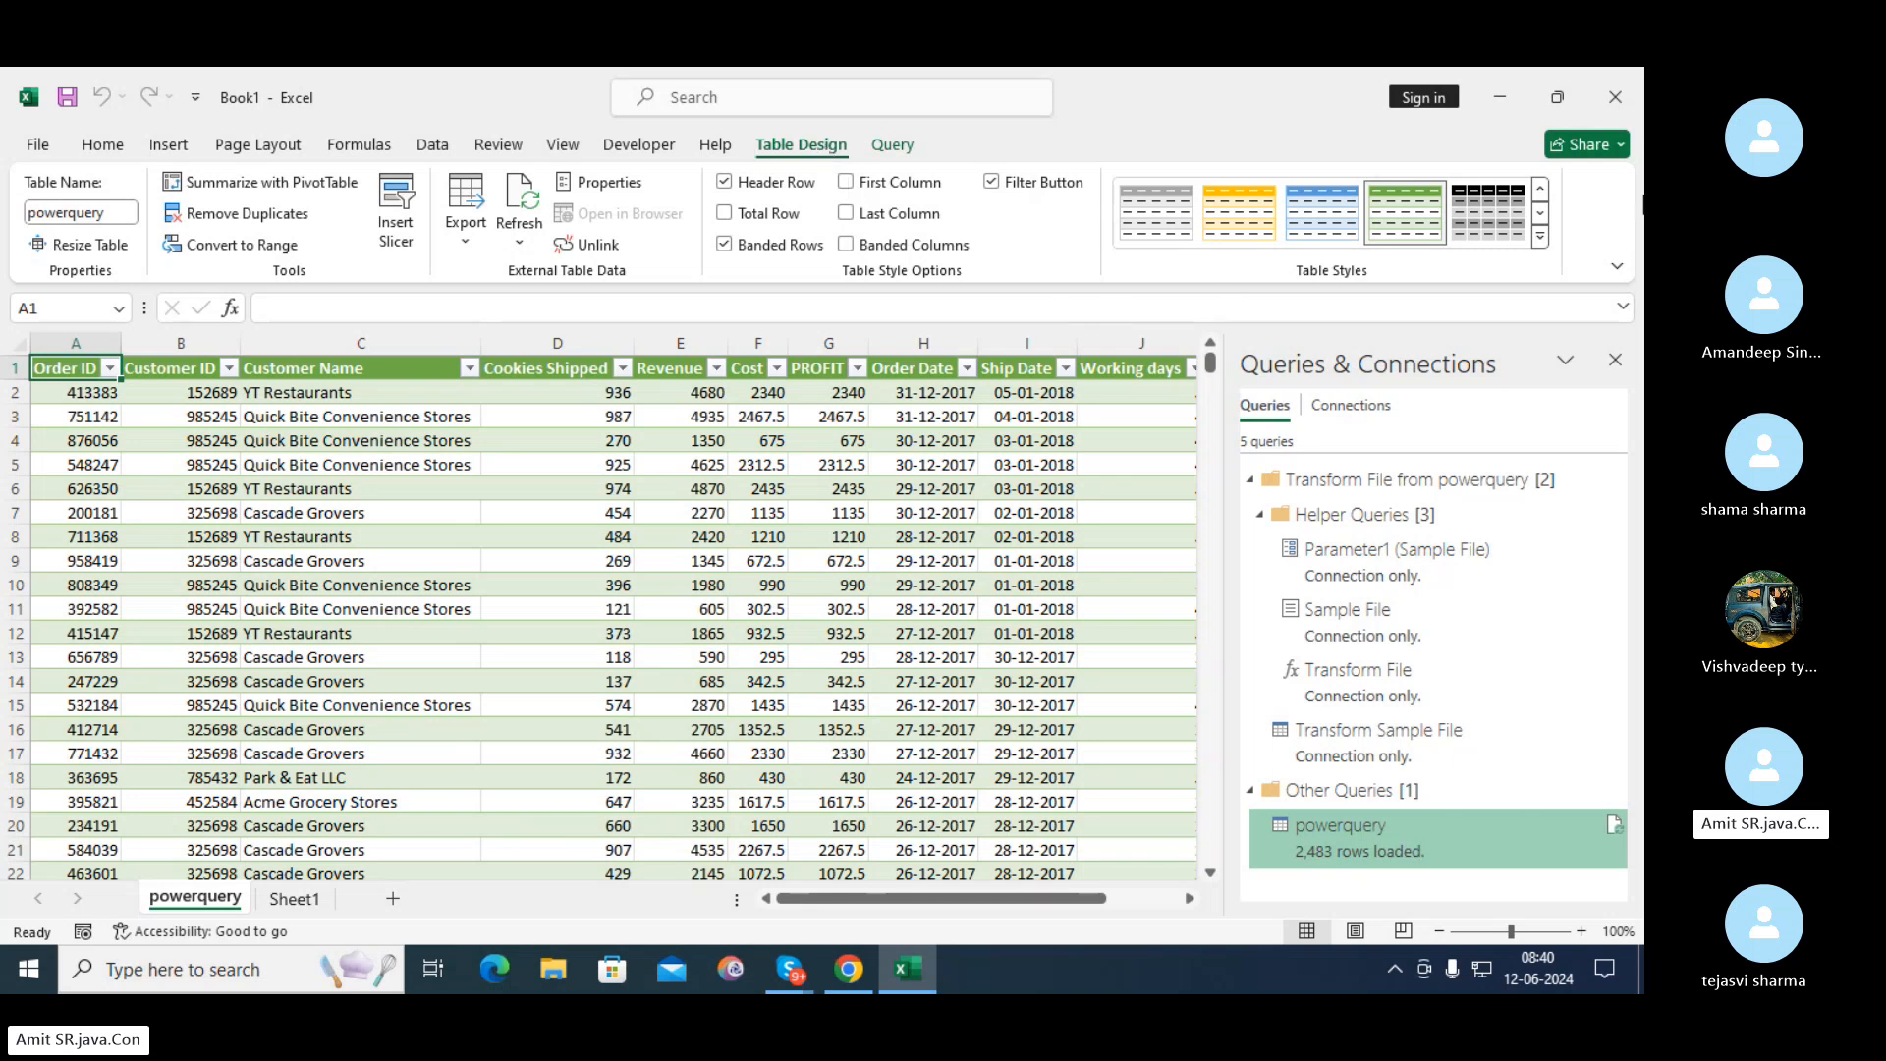
{"action": "left_click", "coordinate": [1541, 238]}
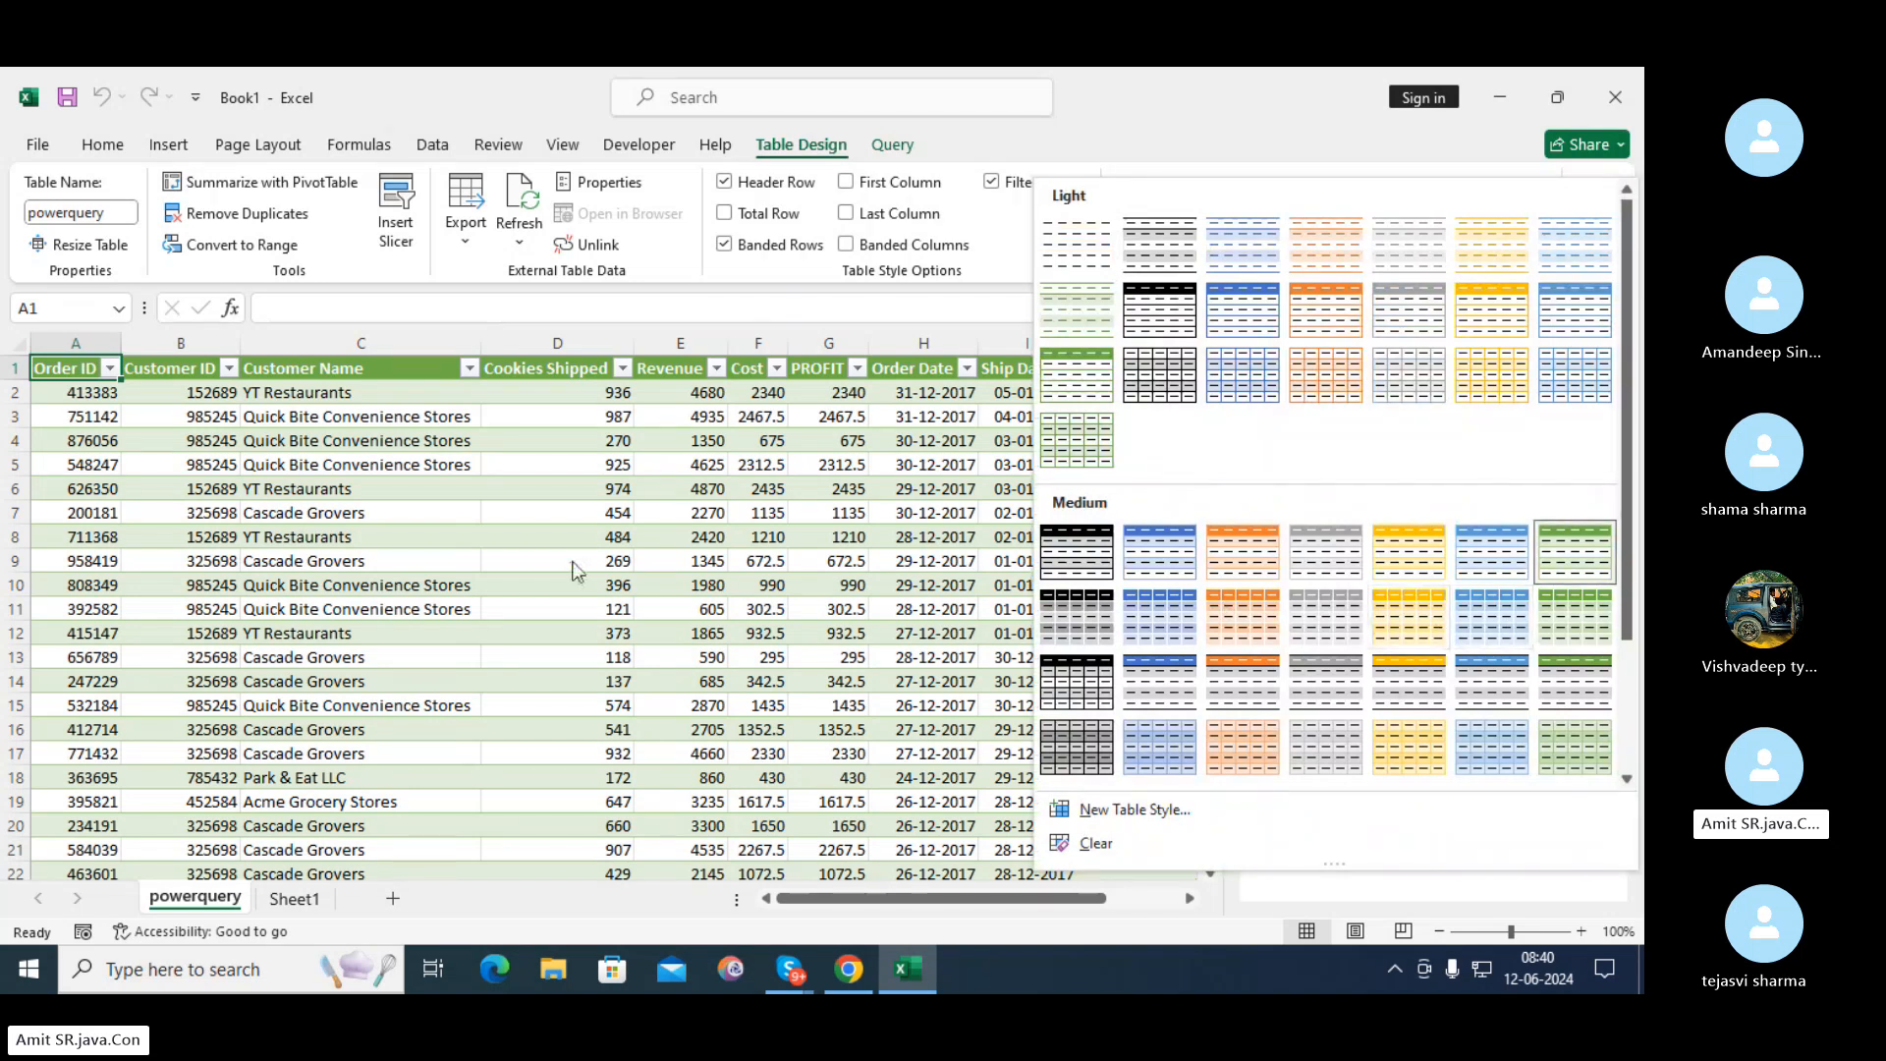
{"action": "left_click", "coordinate": [1014, 275]}
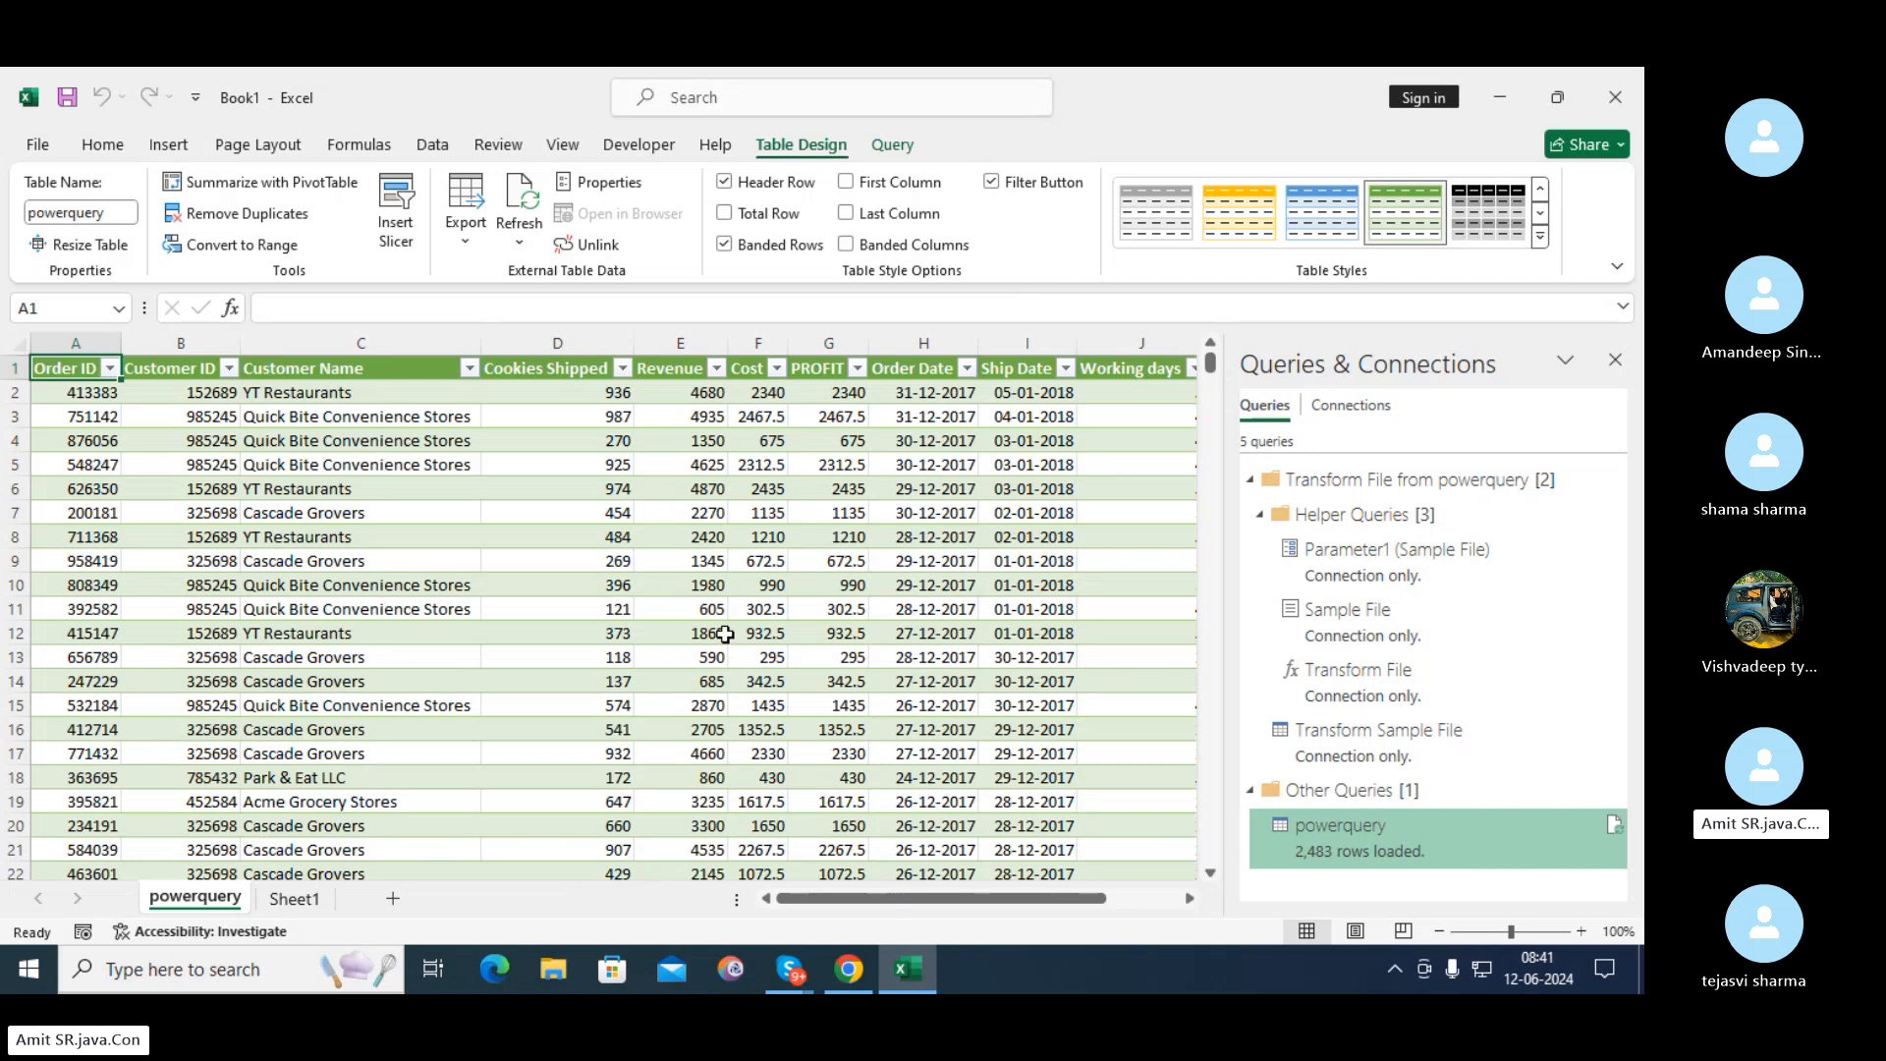
Switch to File Explorer, move the 2020 Order Data file from the Desktop into the powerquery folder, and open that folder
{"action": "left_click", "coordinate": [547, 973]}
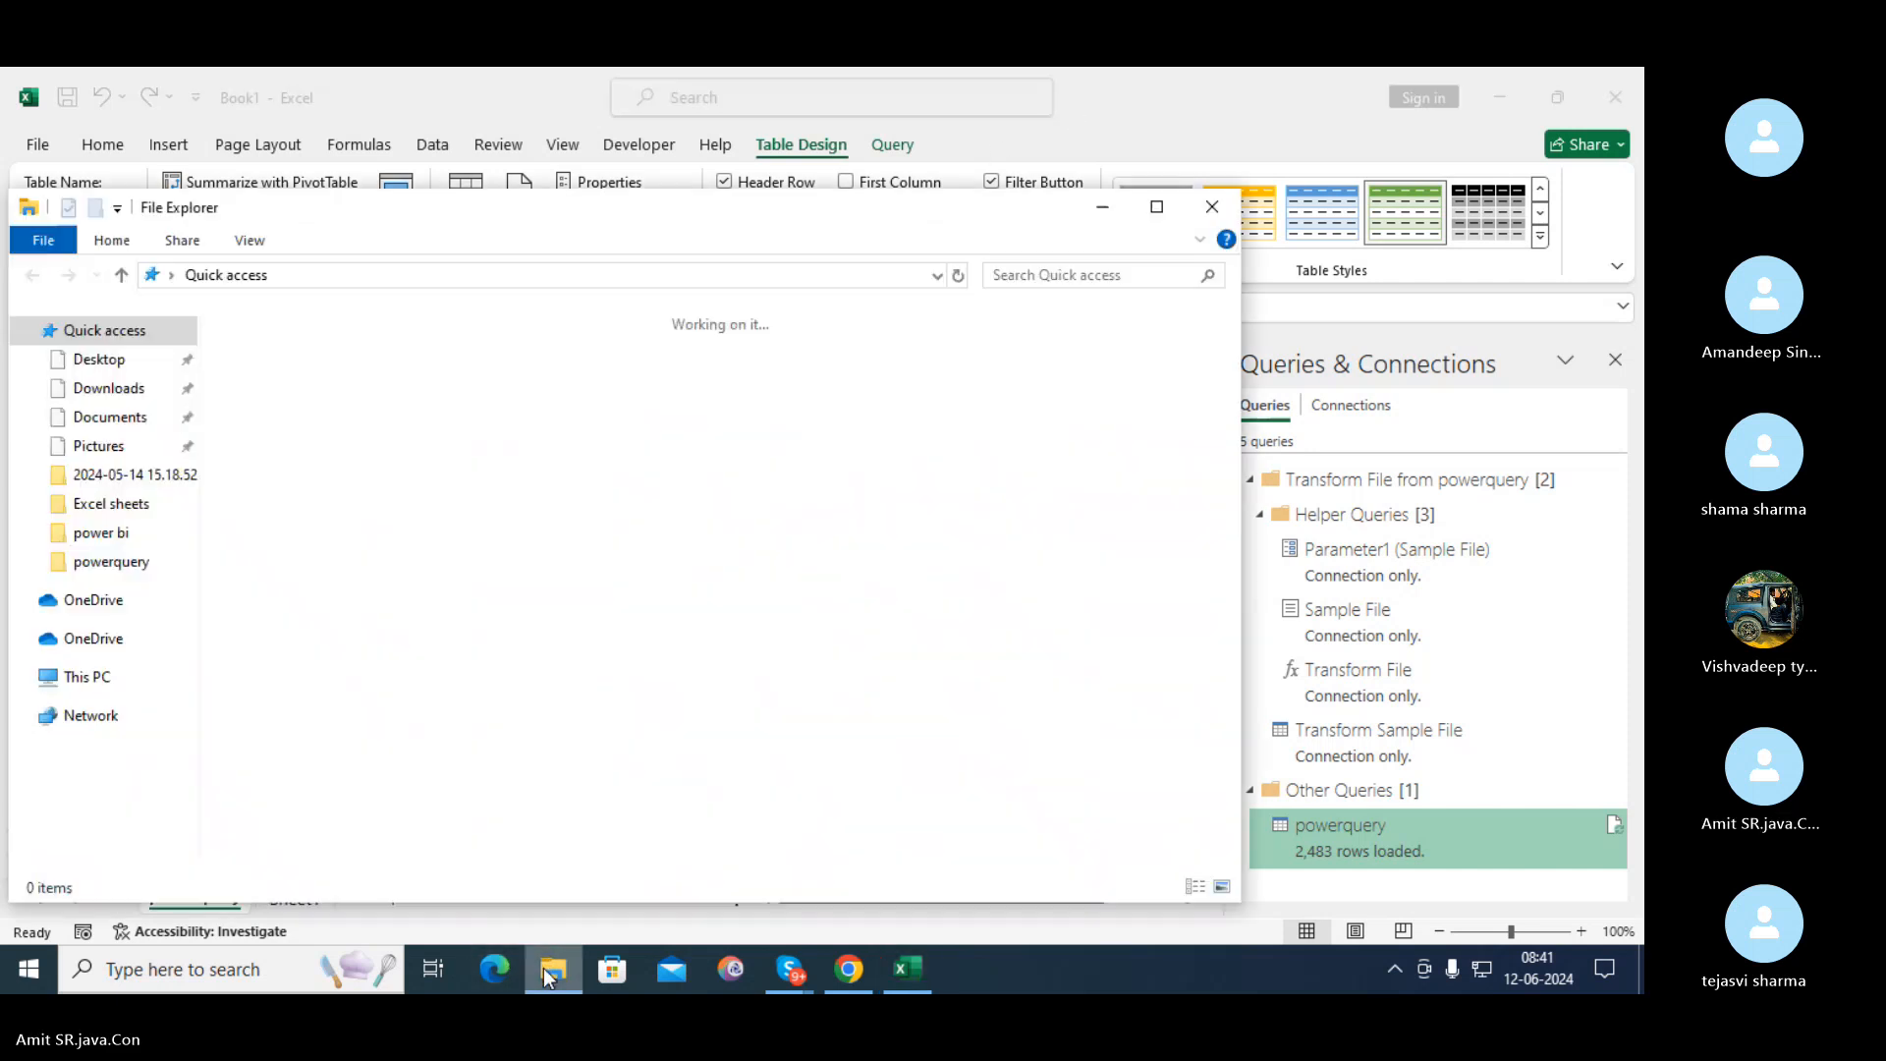
{"action": "left_click", "coordinate": [110, 364]}
{"action": "left_click", "coordinate": [110, 390]}
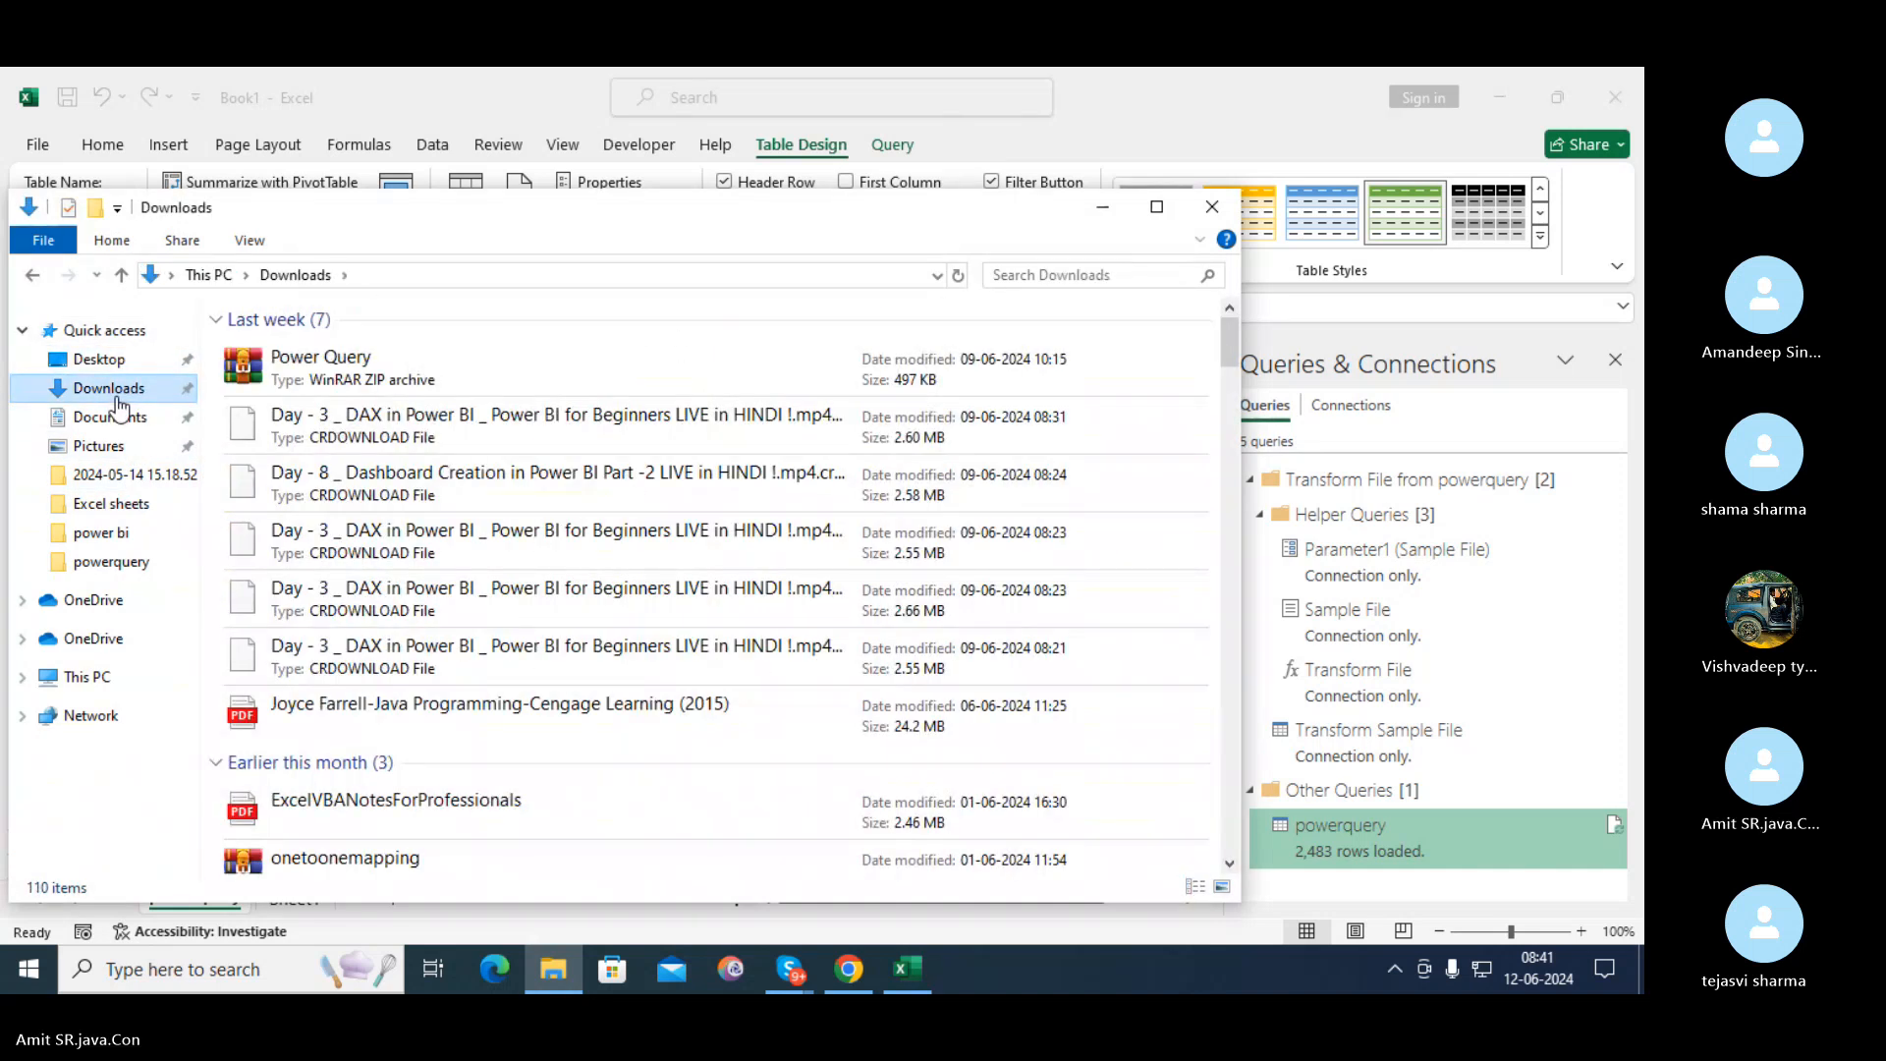
{"action": "left_click", "coordinate": [100, 360]}
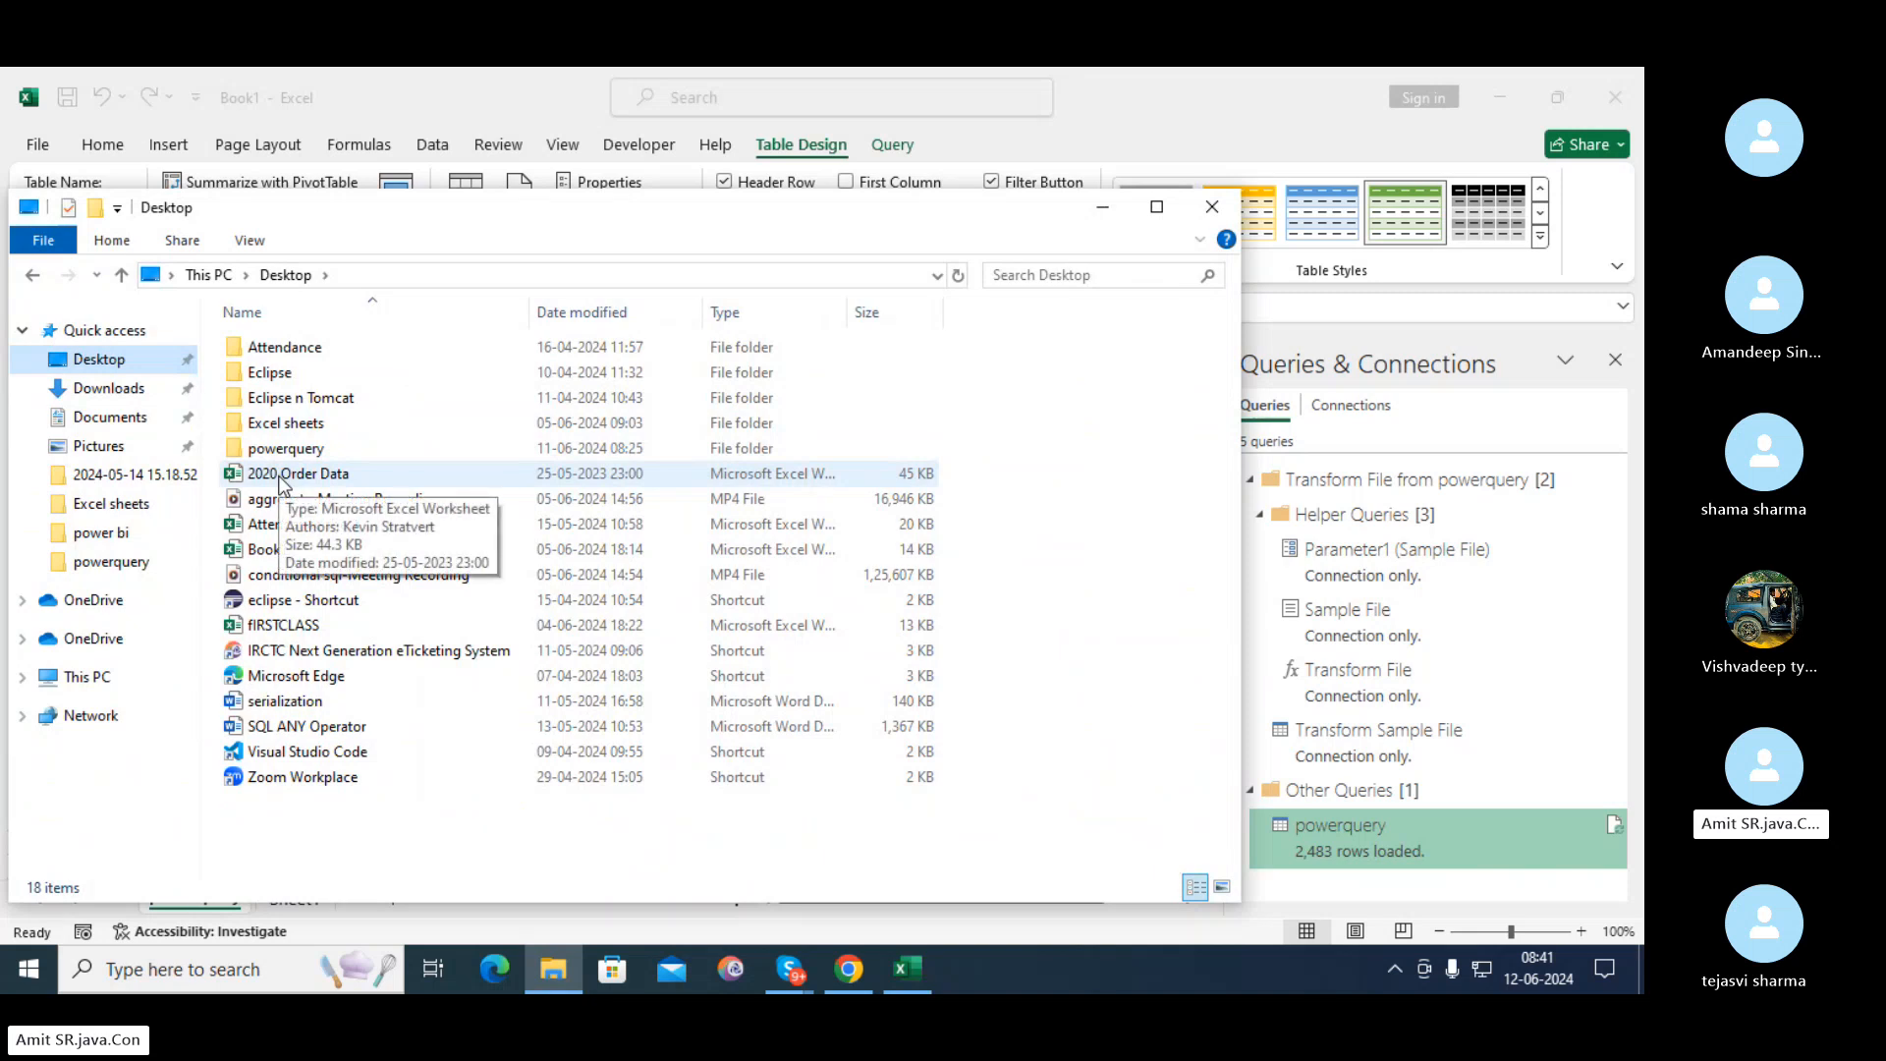
{"action": "left_click_drag", "start_coordinate": [281, 478], "coordinate": [298, 450]}
{"action": "double_click", "coordinate": [298, 449]}
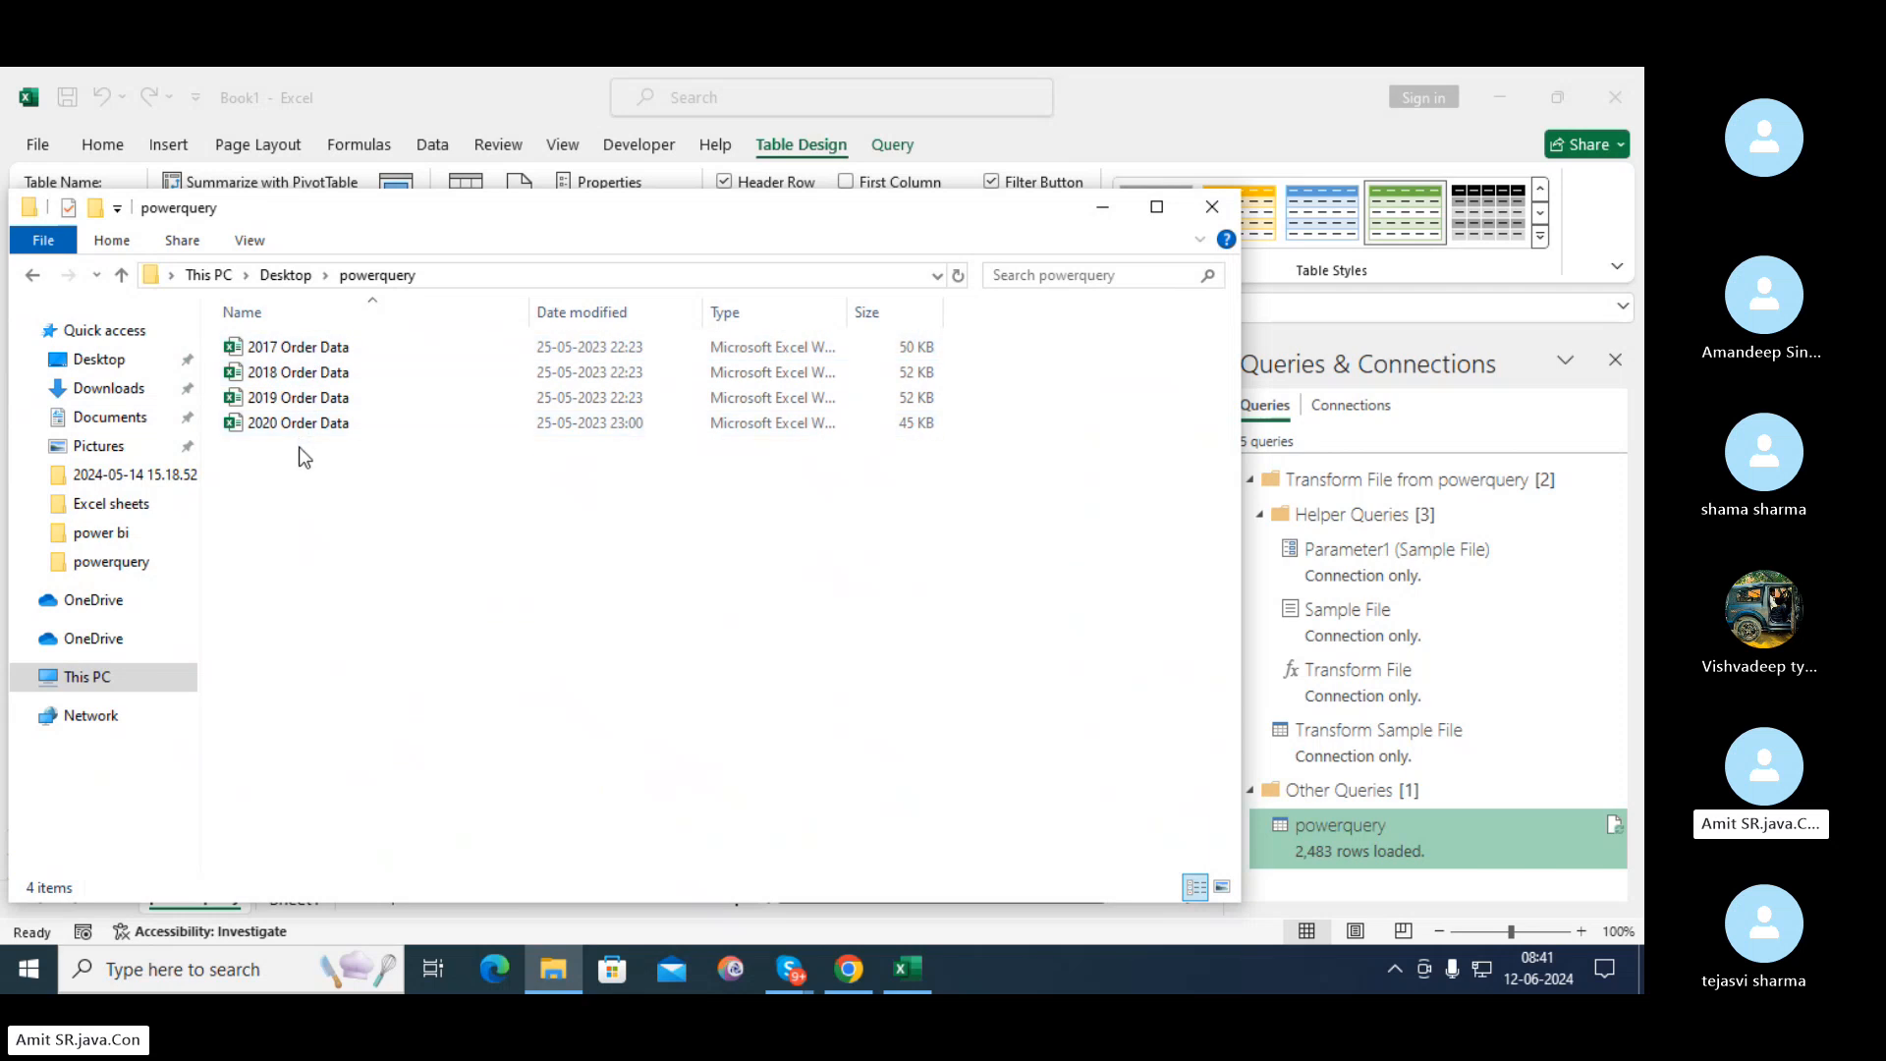
Switch to Excel and check which years the Order Date column's filter list offers, leaving the filter unchanged
{"action": "left_click", "coordinate": [908, 970]}
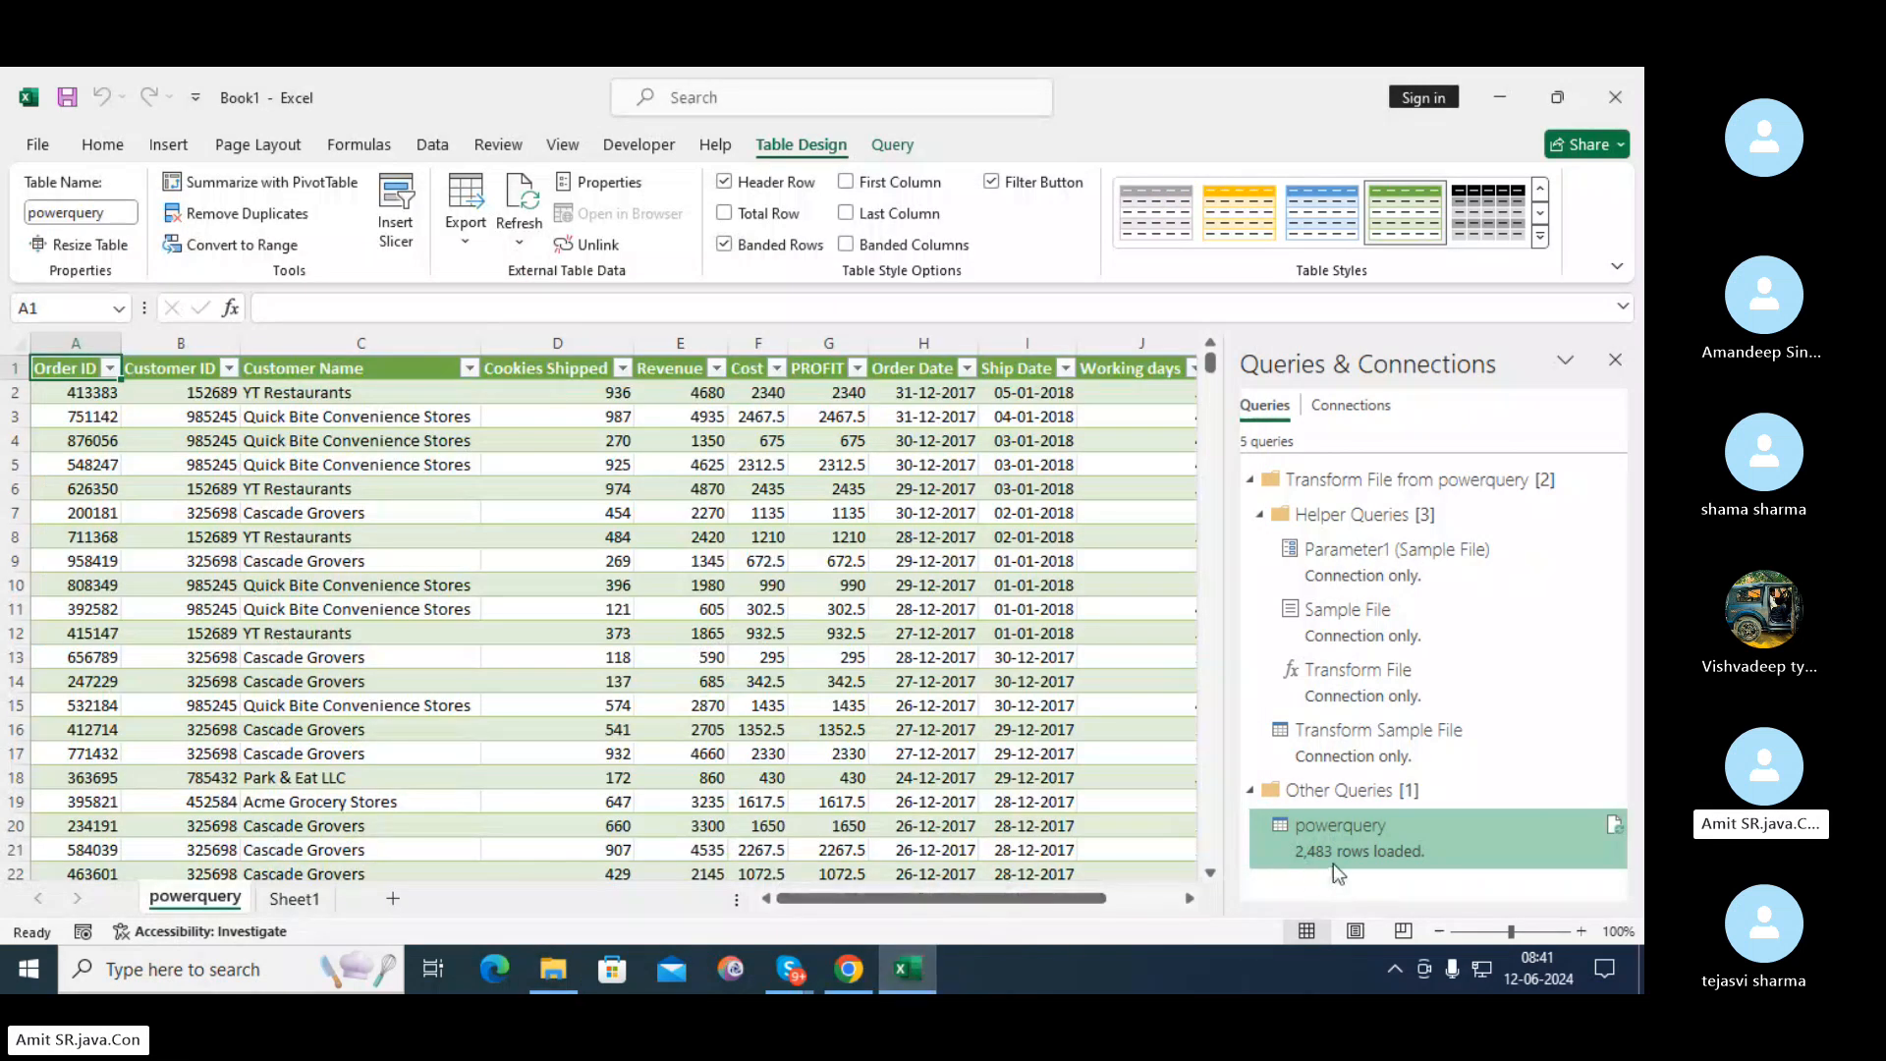
{"action": "mouse_move", "coordinate": [1328, 866]}
{"action": "left_click", "coordinate": [967, 368]}
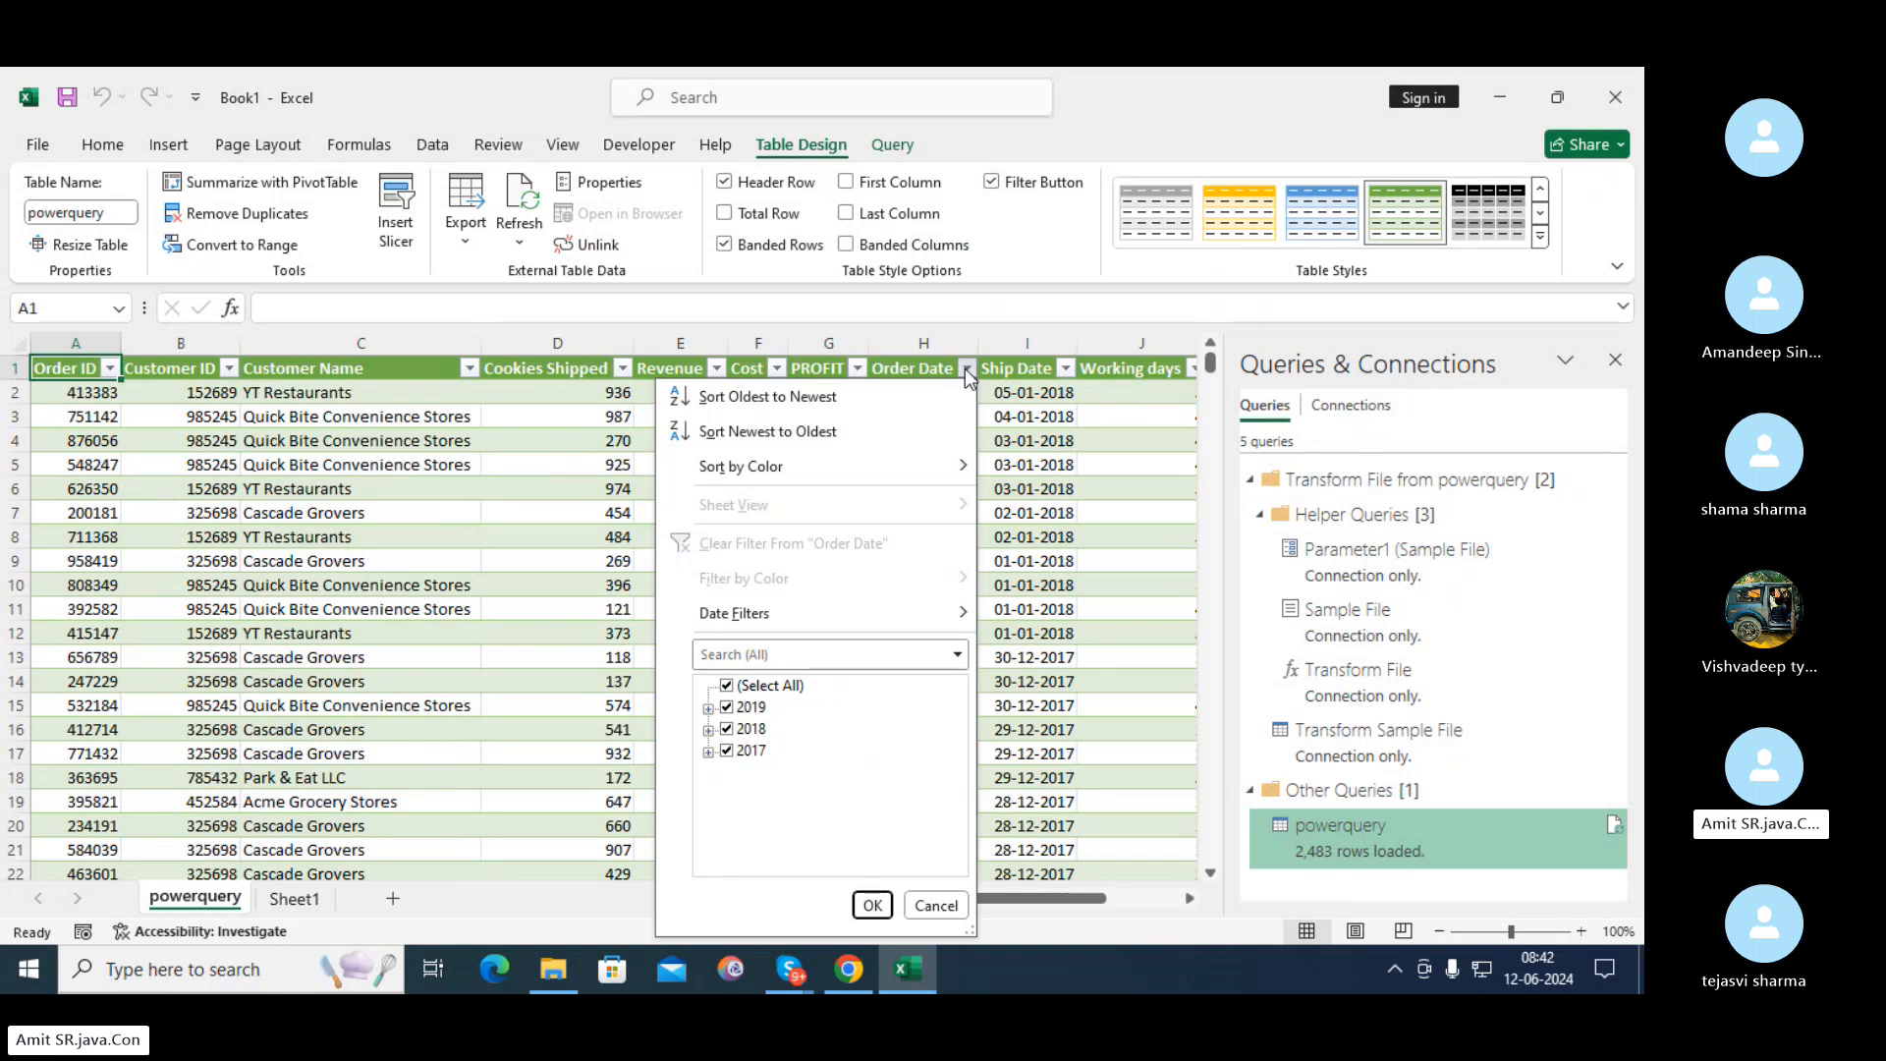
{"action": "left_click", "coordinate": [1115, 308]}
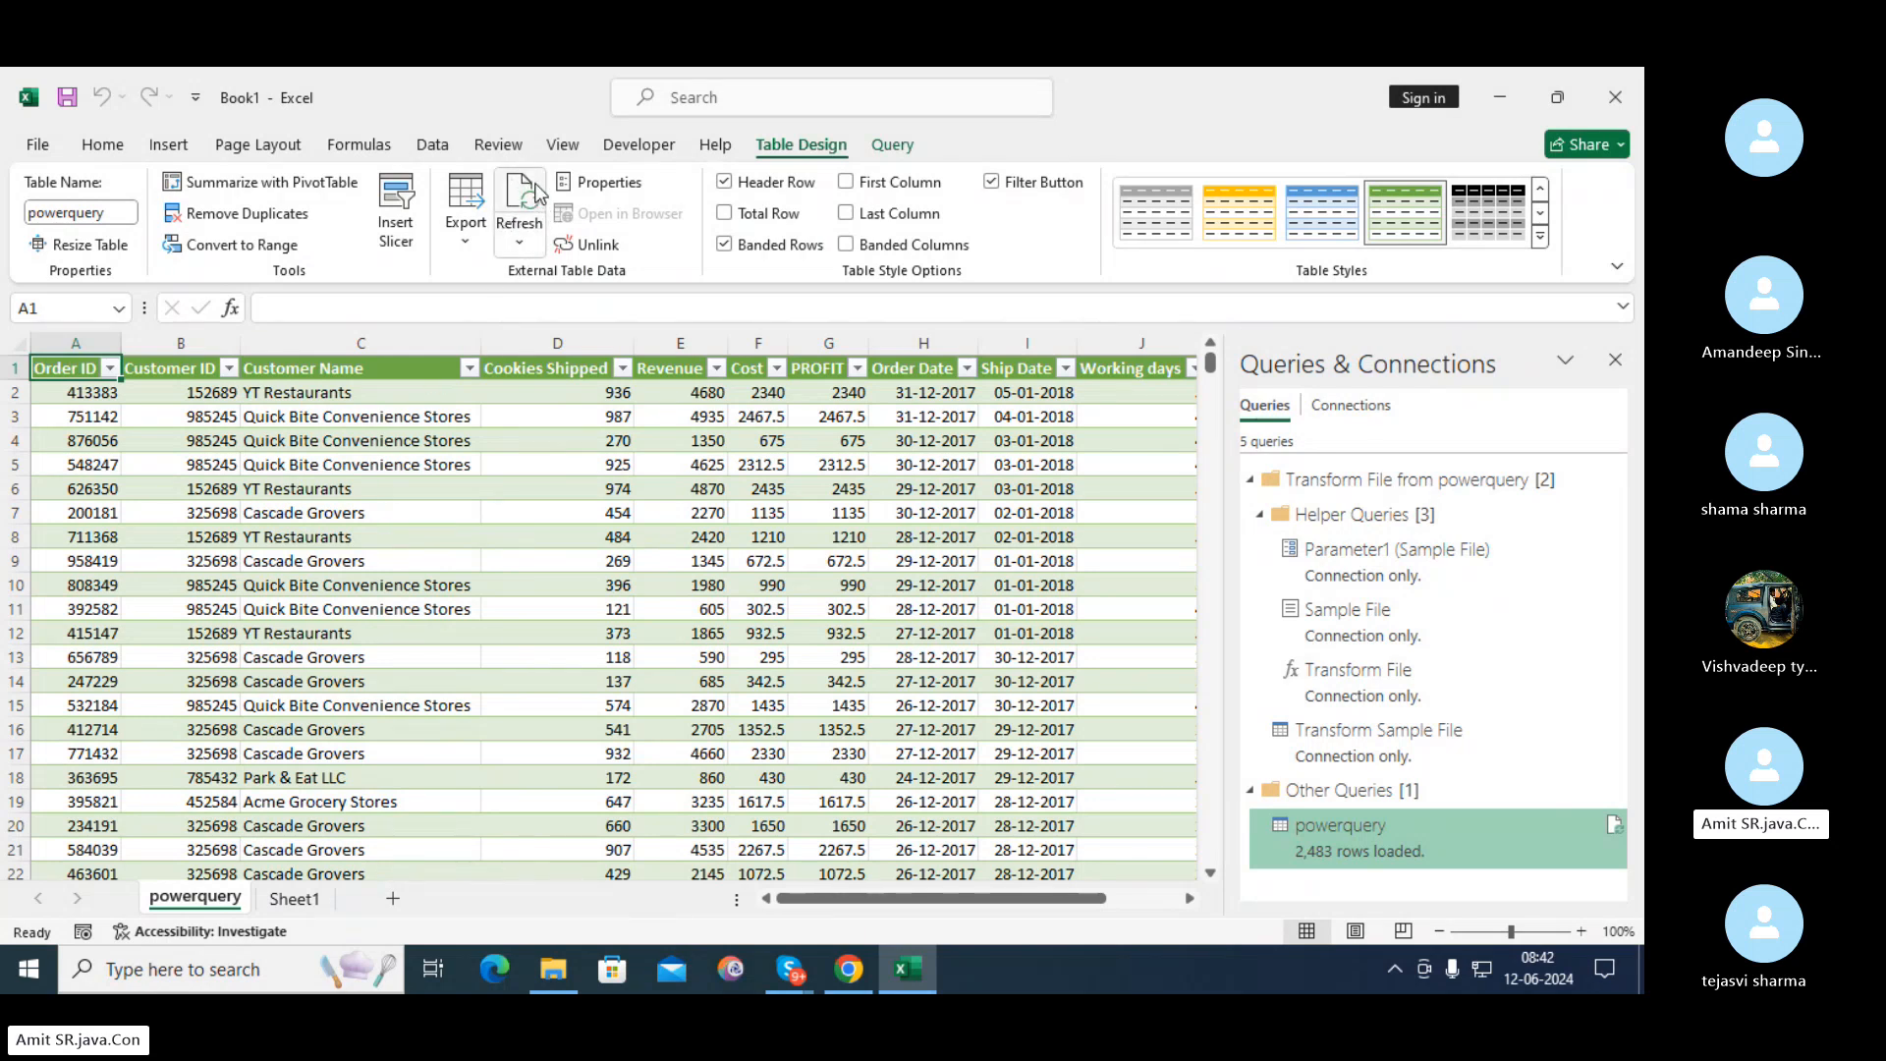
Refresh all of the workbook's queries to bring in the 2020 orders, and check the years in the Order Date filter list
{"action": "left_click", "coordinate": [519, 244]}
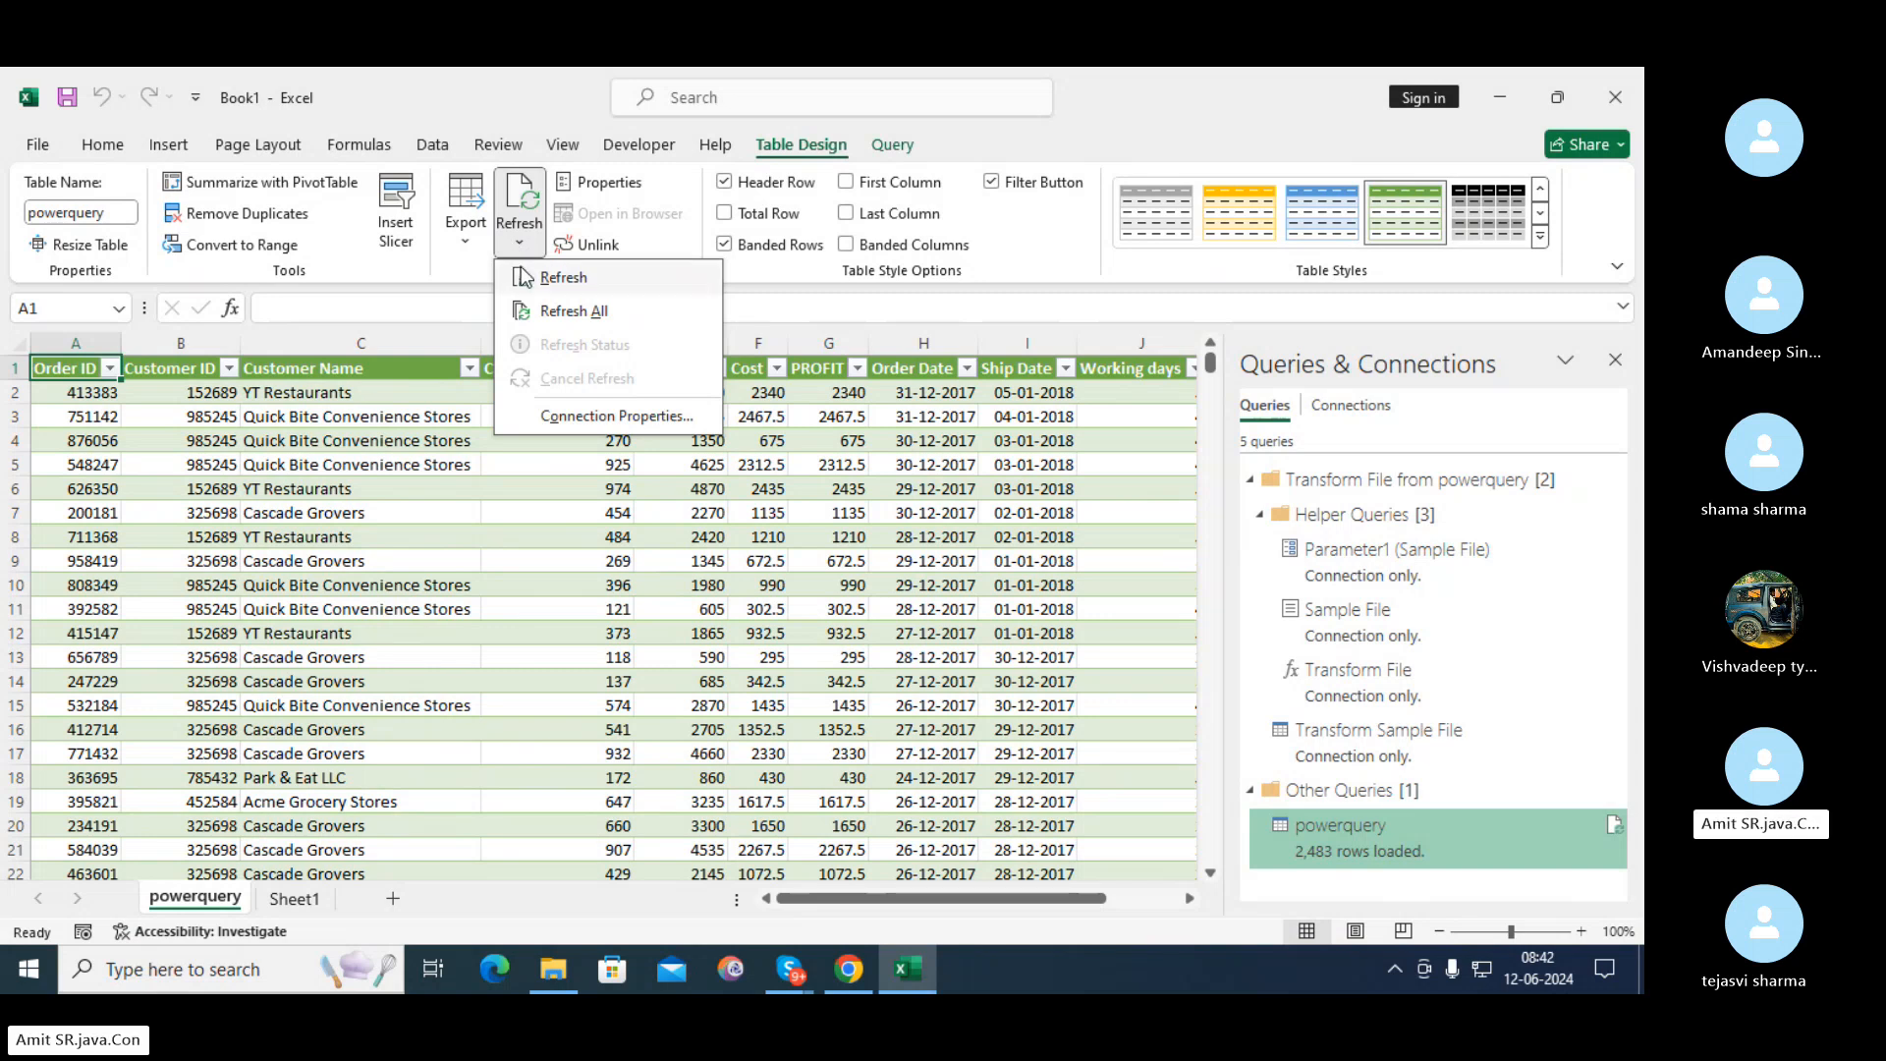
{"action": "left_click", "coordinate": [563, 313]}
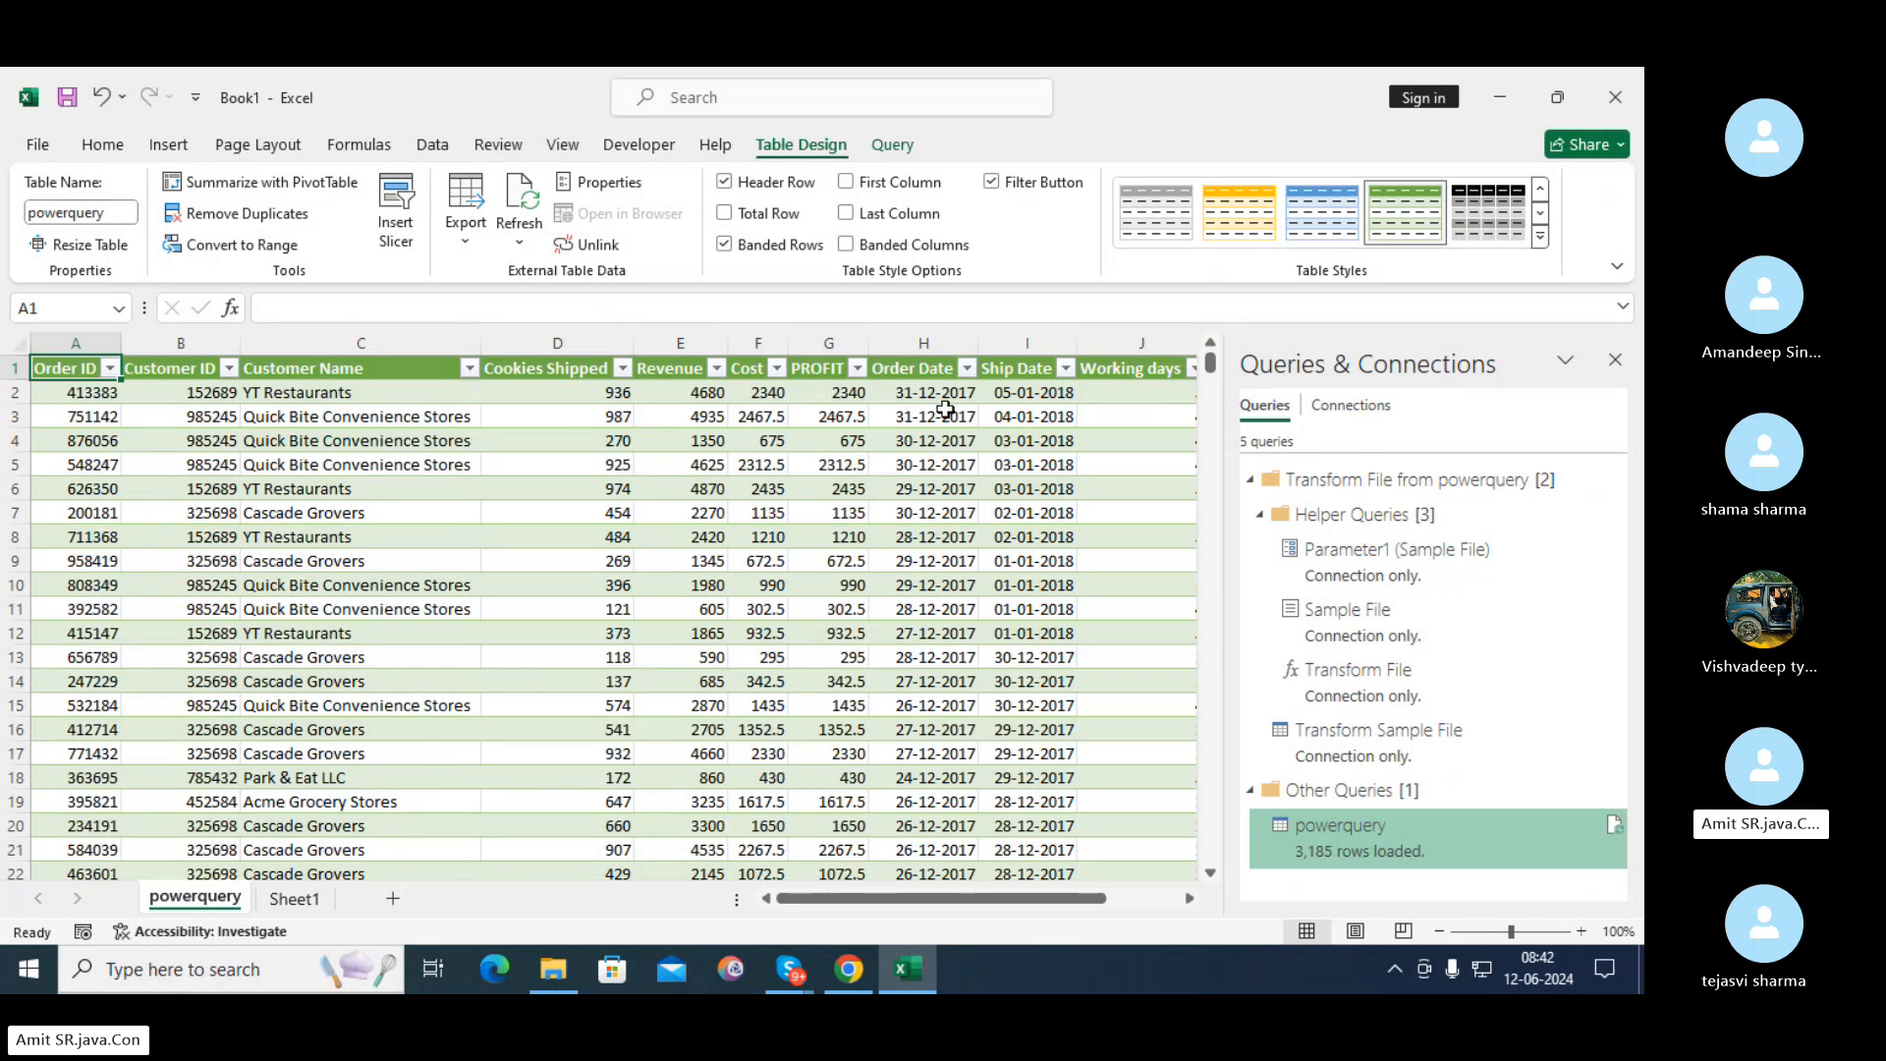
{"action": "left_click", "coordinate": [966, 370]}
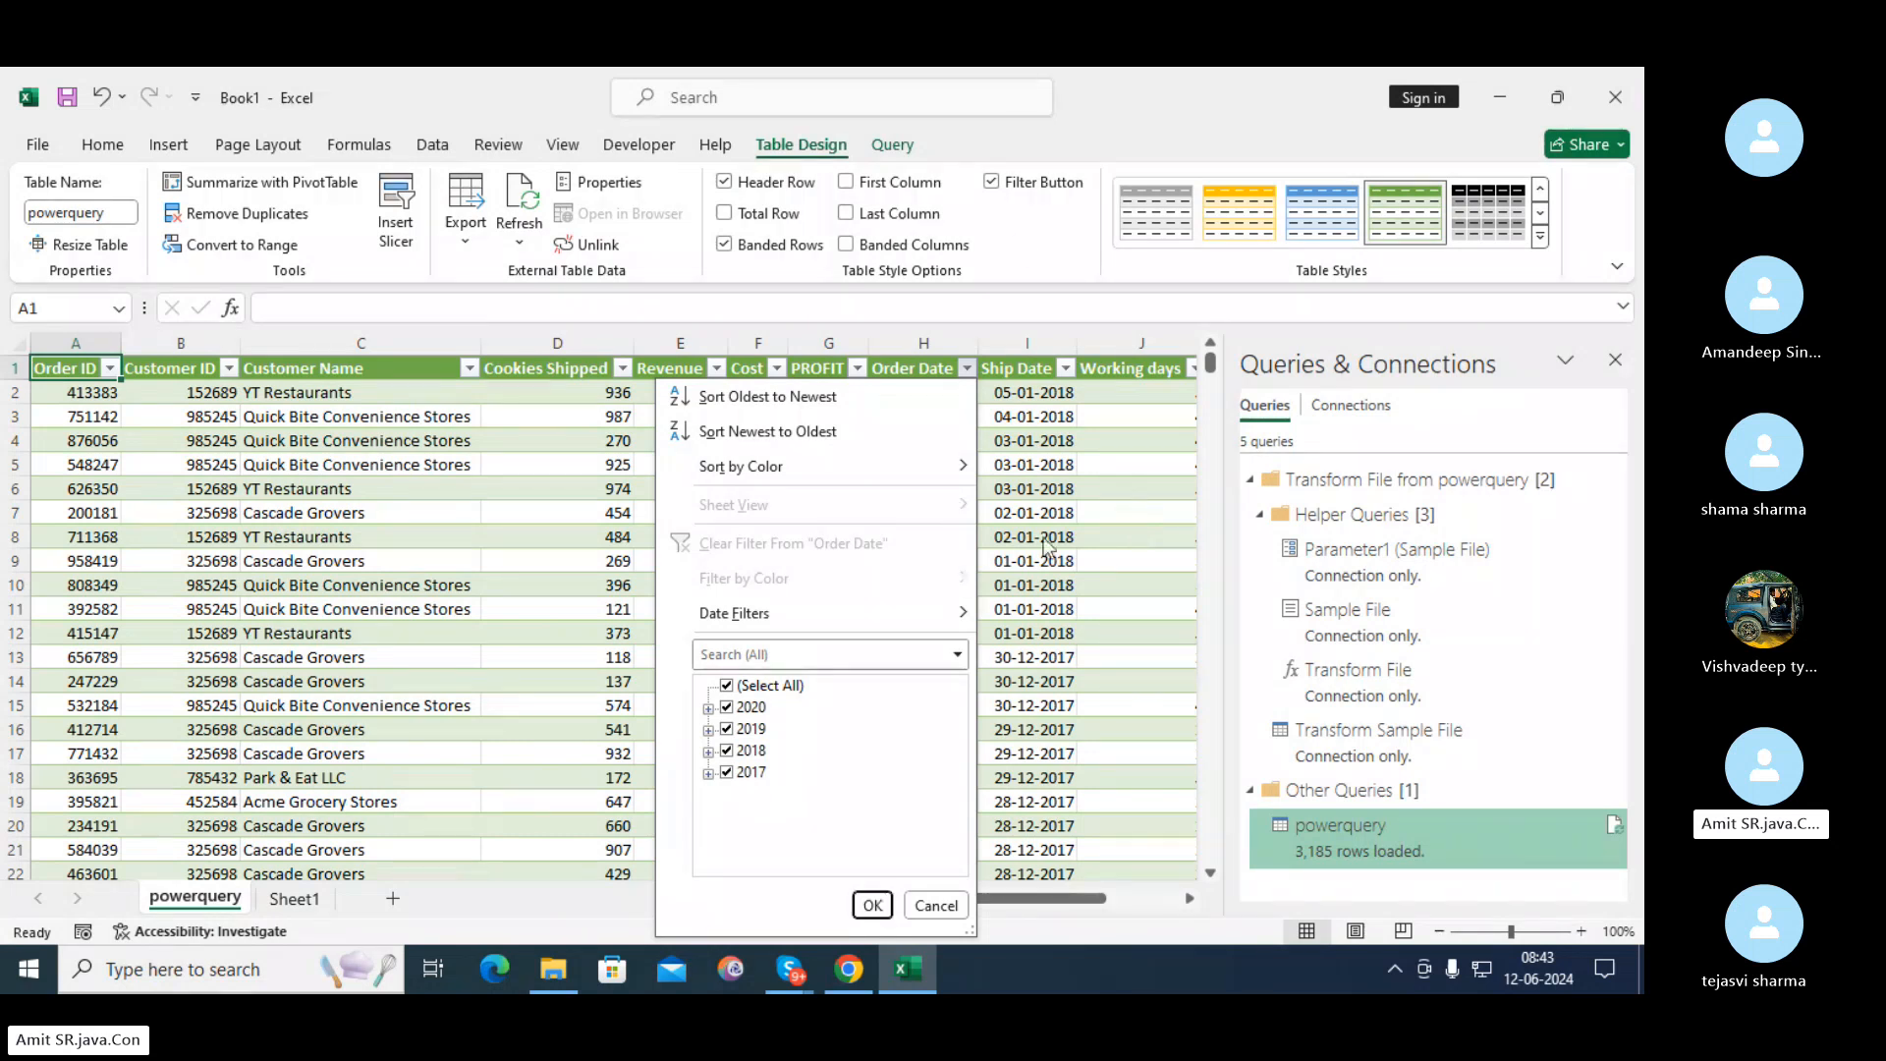
{"action": "left_click", "coordinate": [1147, 494]}
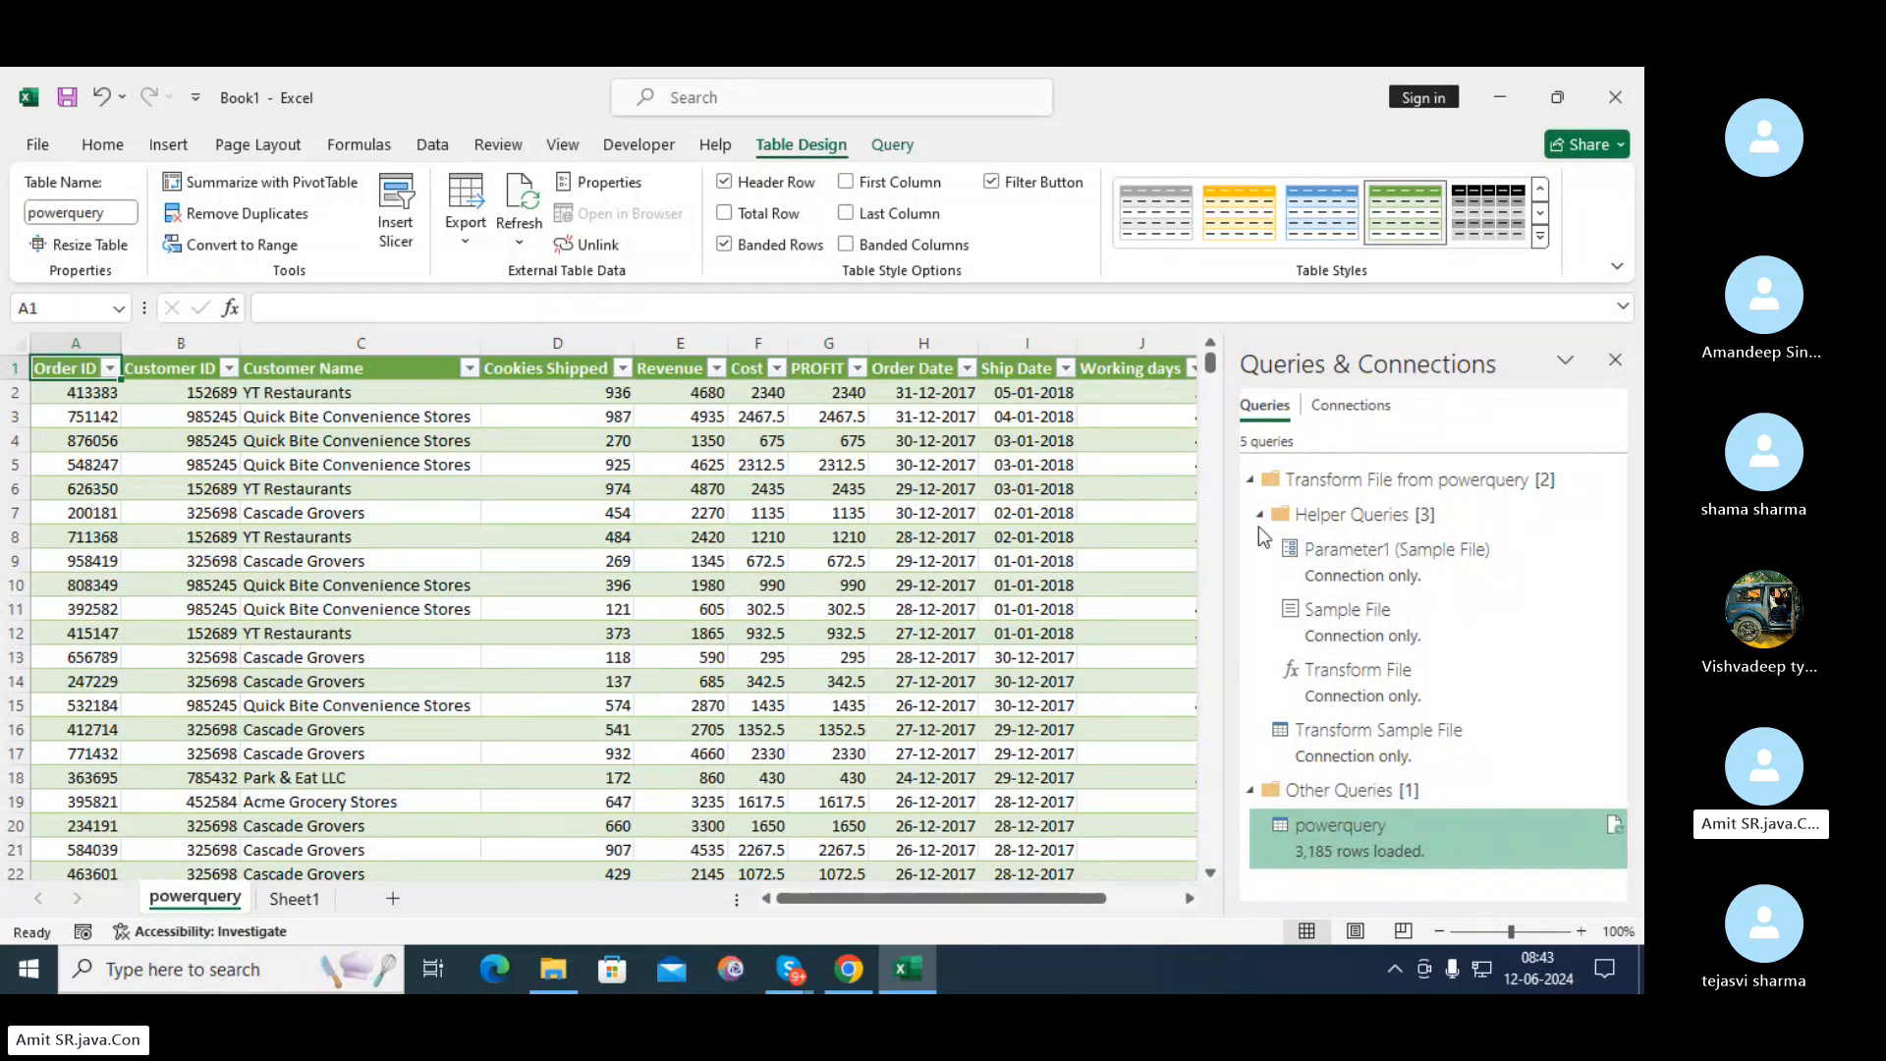
Open the powerquery query in the Power Query Editor to review its applied steps, and close and load it back into the workbook
{"action": "mouse_move", "coordinate": [1361, 831]}
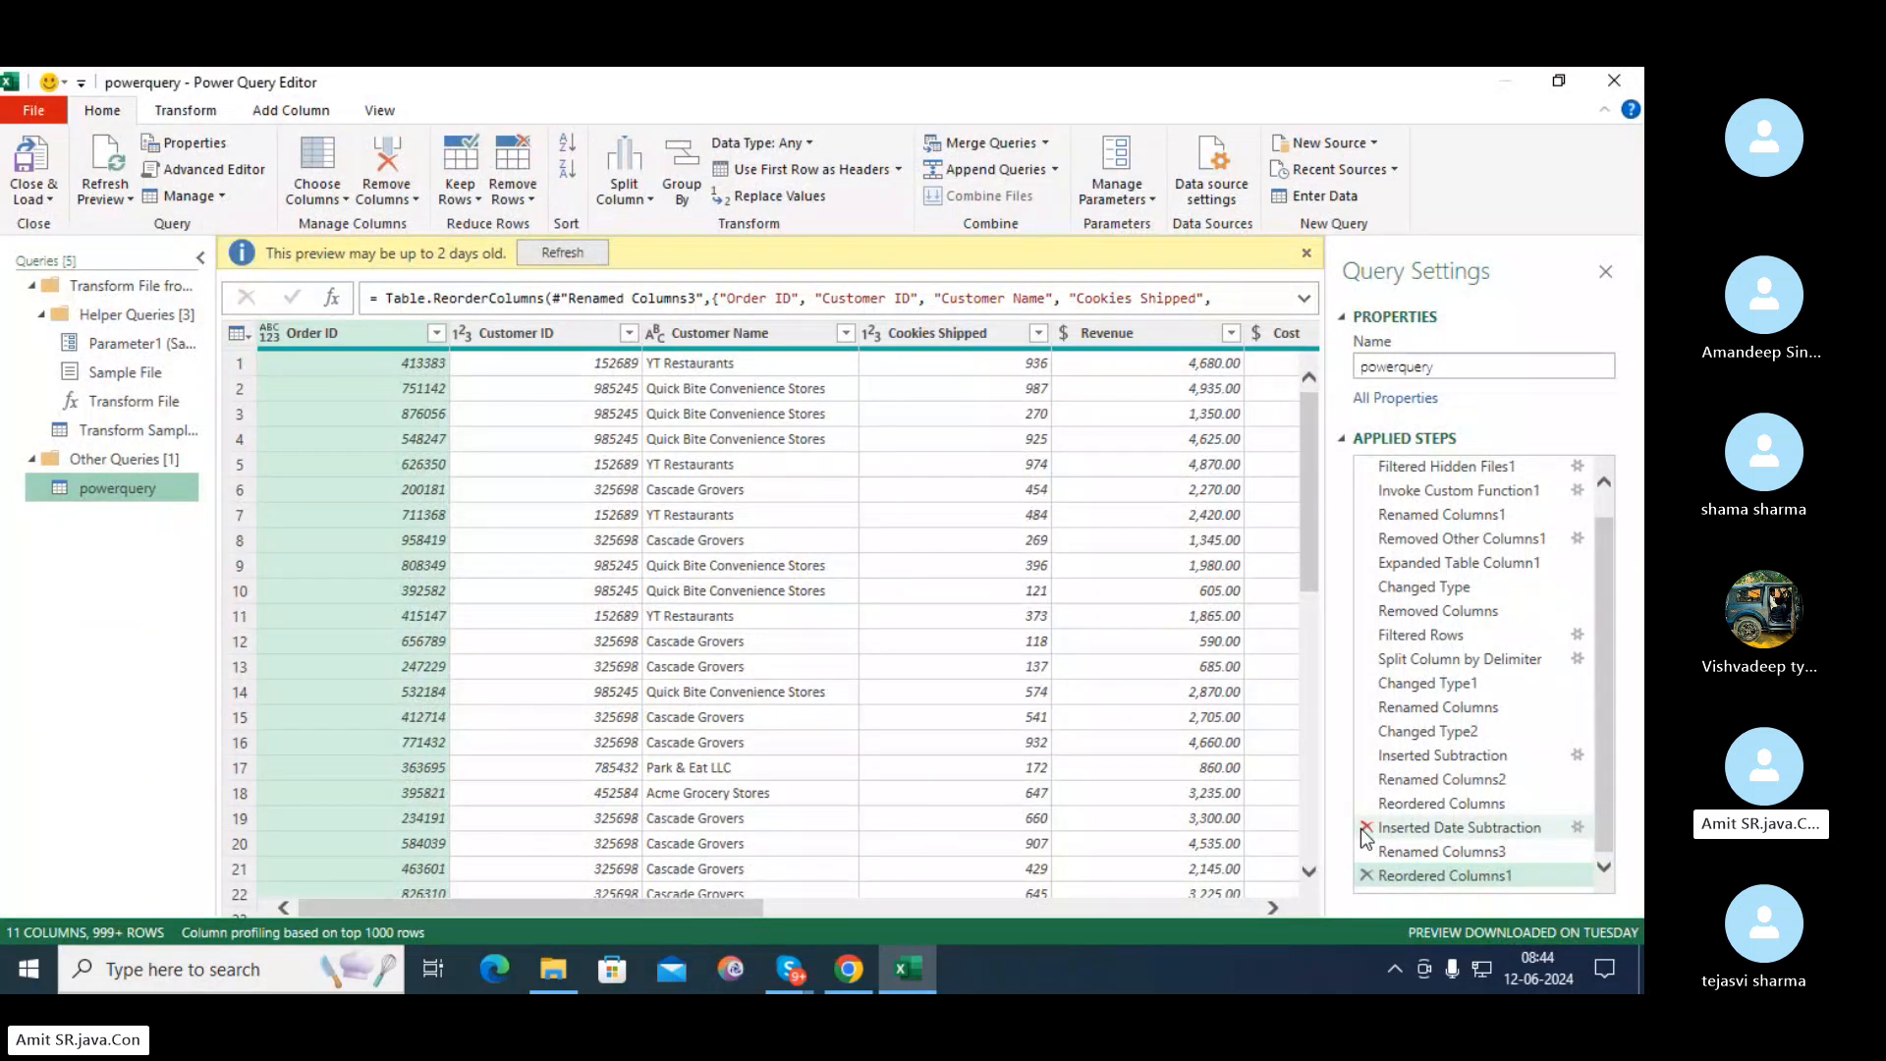
{"action": "left_click", "coordinate": [52, 200]}
{"action": "left_click", "coordinate": [57, 226]}
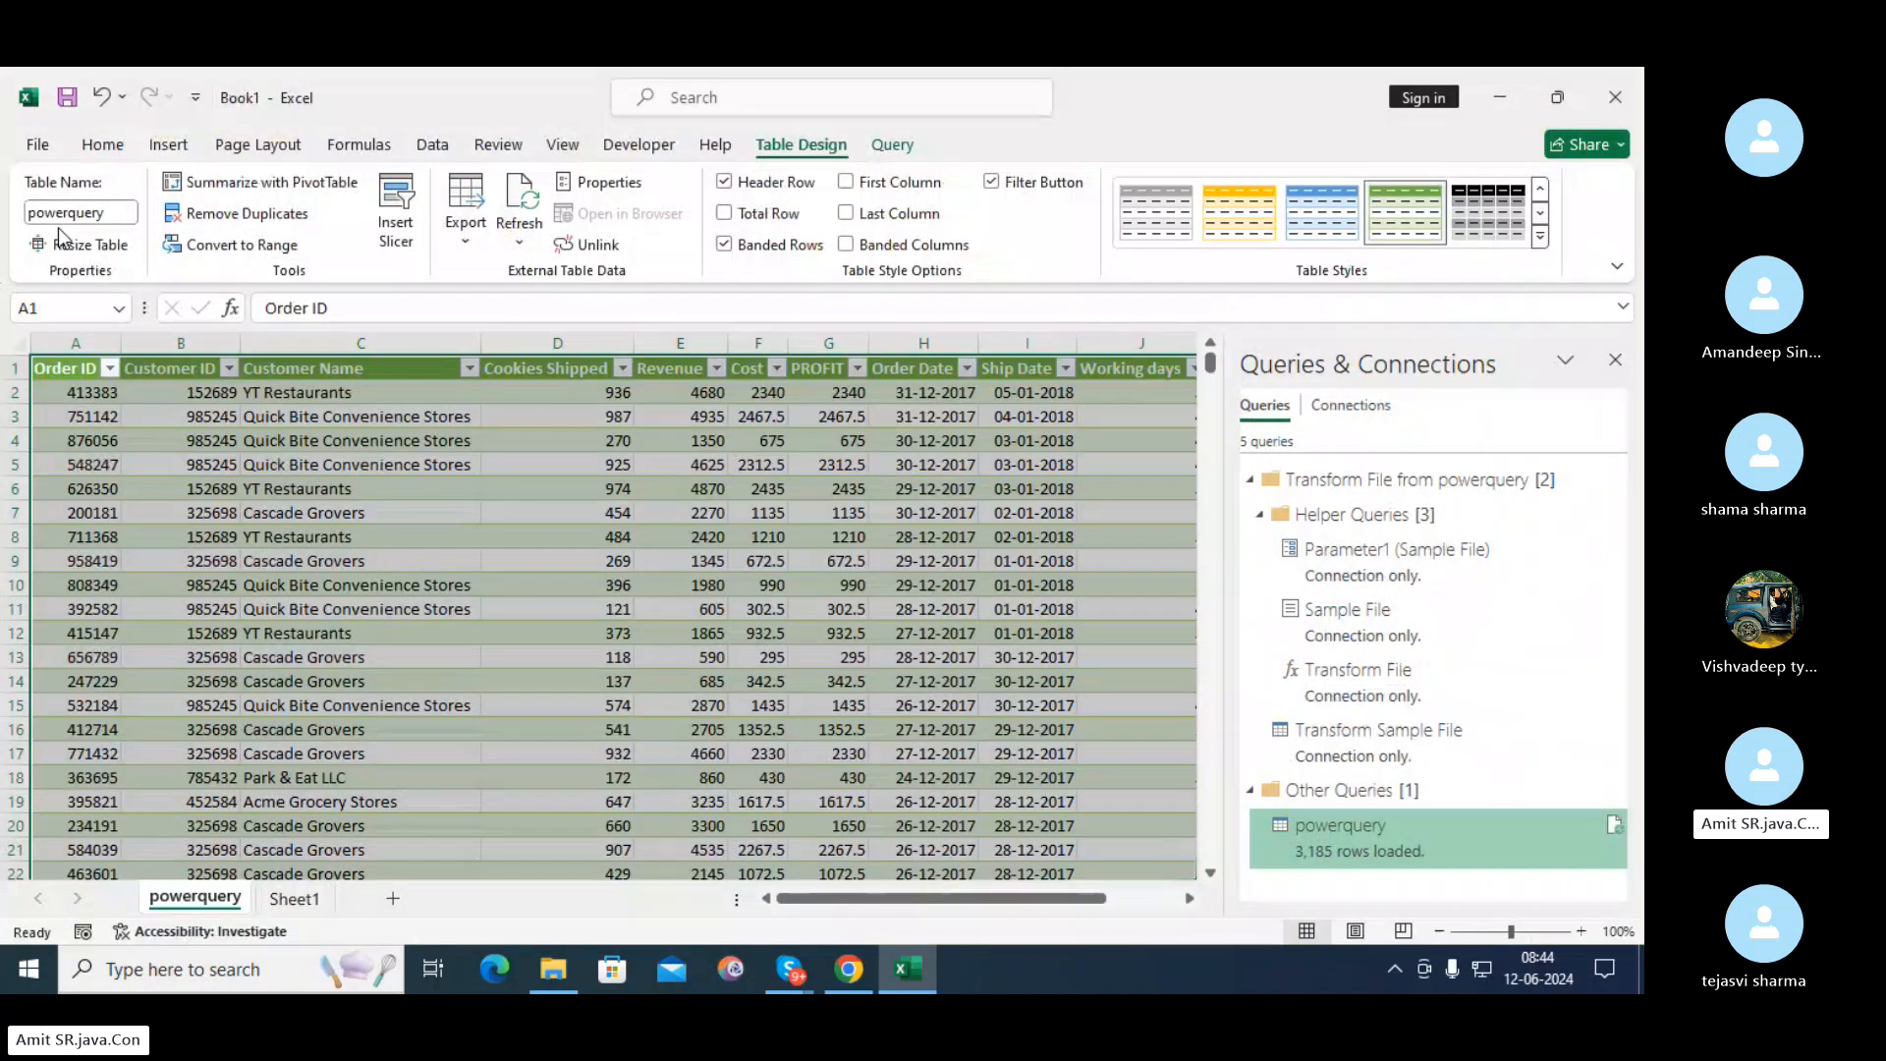
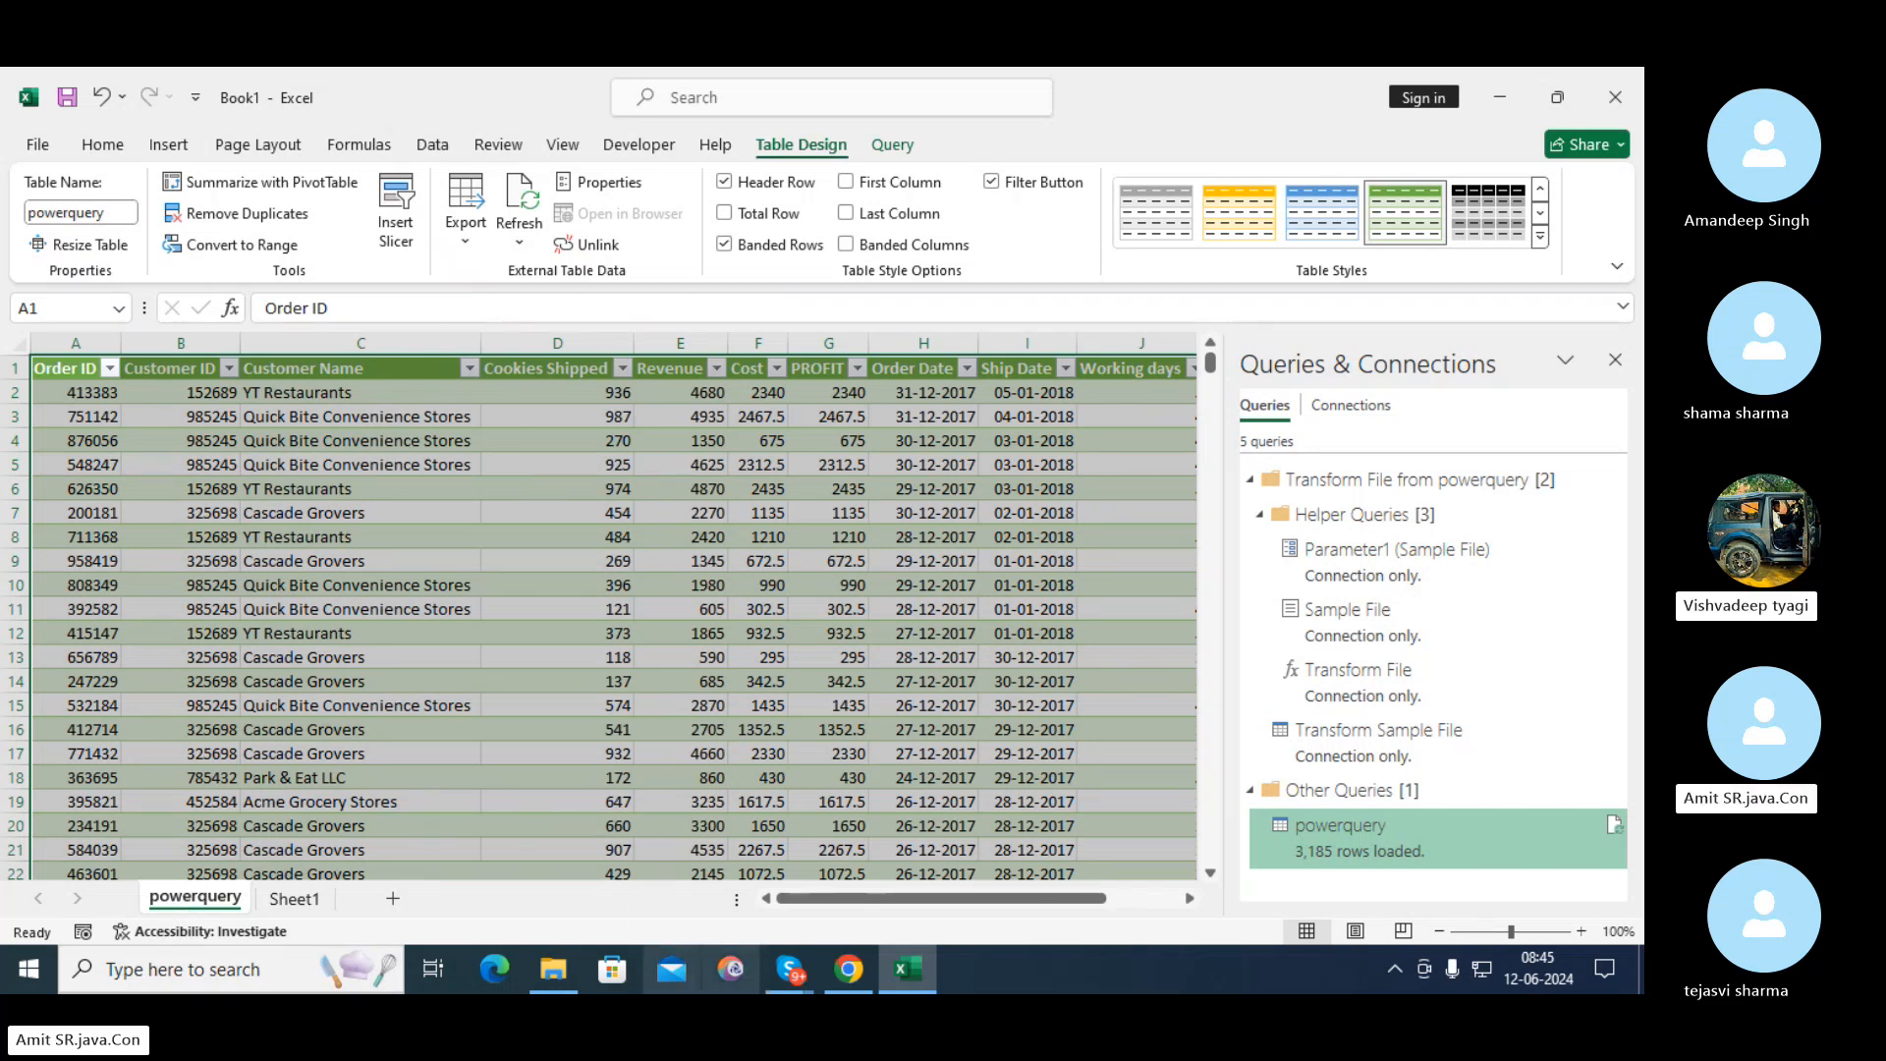
Switch to the Skype call window
{"action": "mouse_move", "coordinate": [859, 973]}
{"action": "mouse_move", "coordinate": [791, 972]}
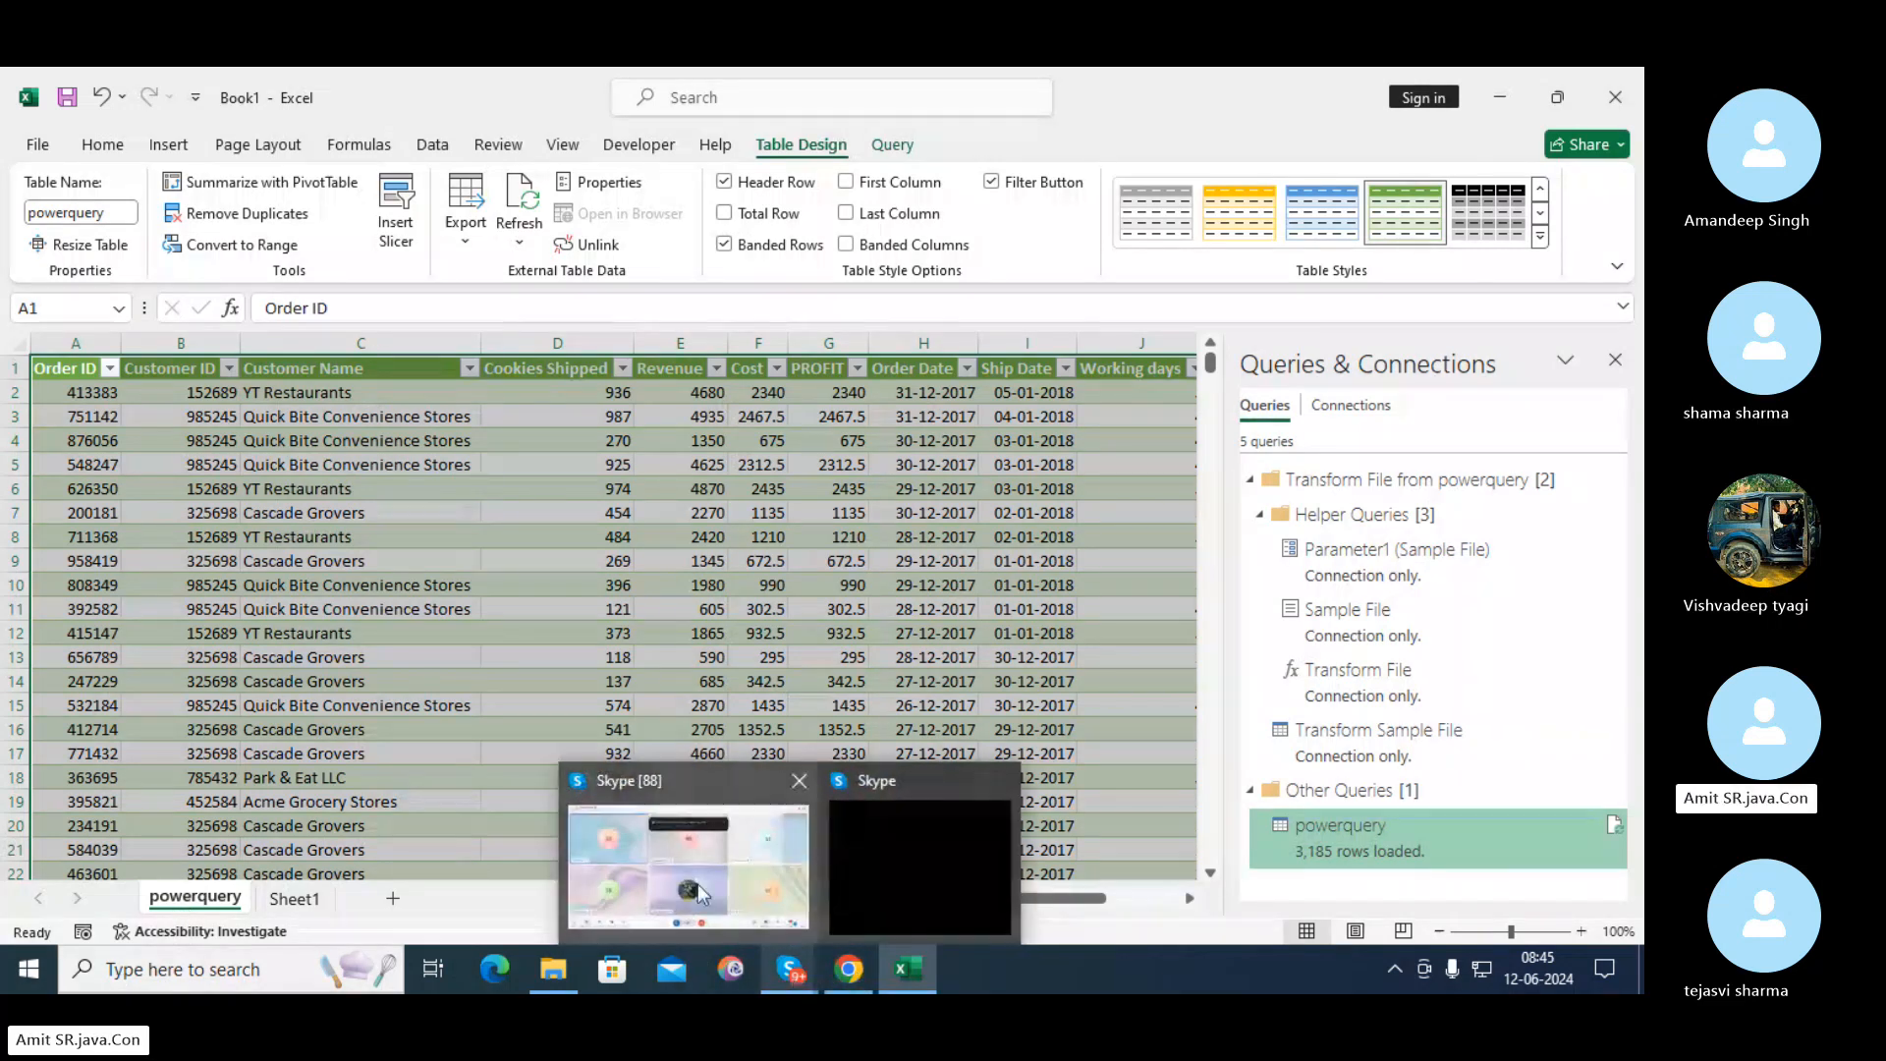
{"action": "left_click", "coordinate": [698, 883]}
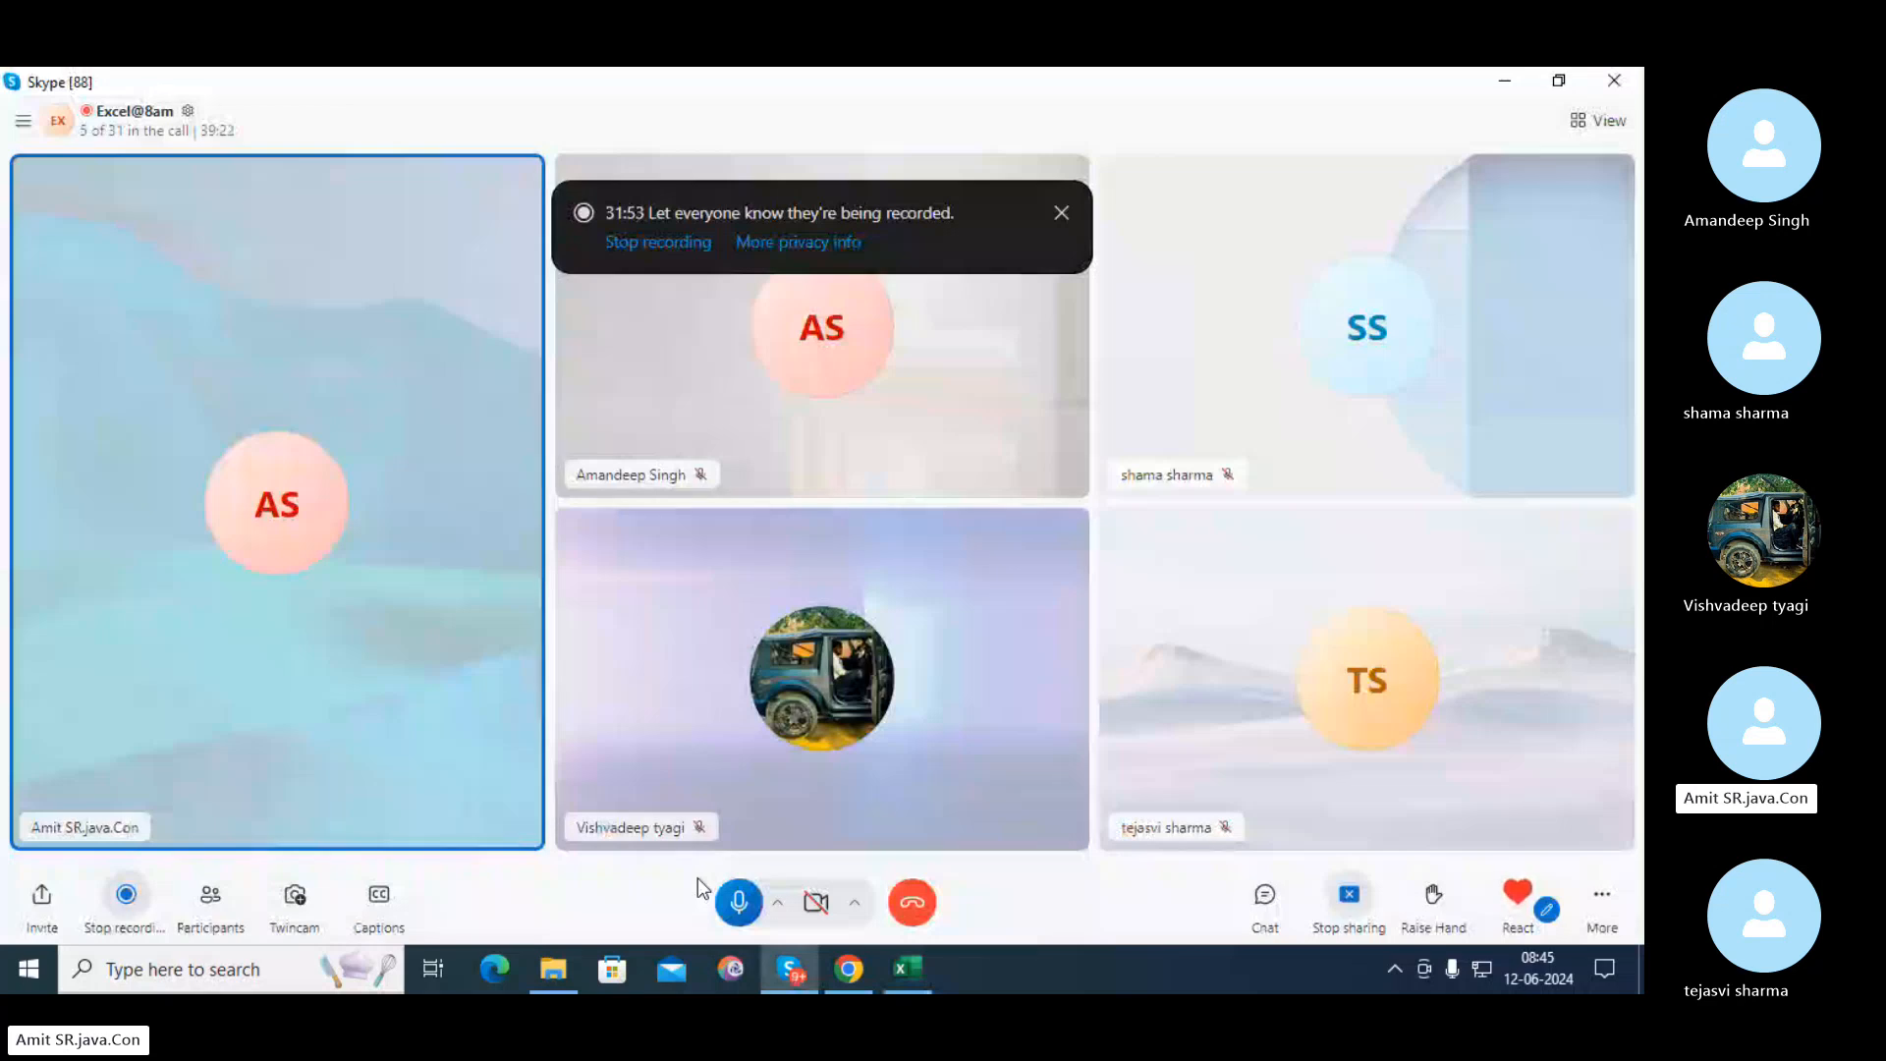